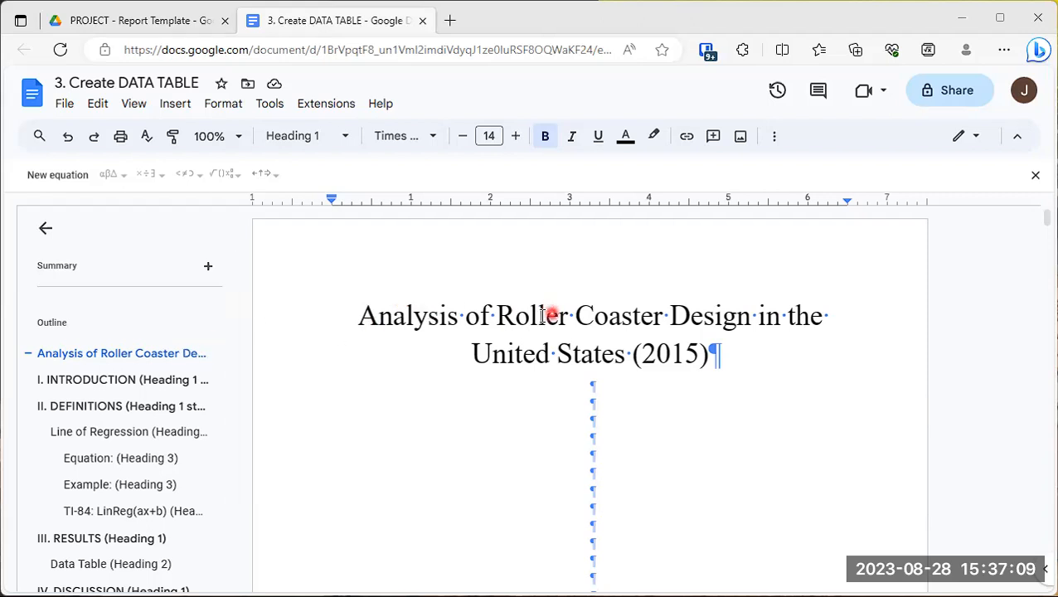
Step: Review the title page from the report title through the author line to the course and term lines above the page break
scroll(535, 312, "down", 1)
scroll(533, 310, "down", 1)
scroll(530, 311, "up", 1)
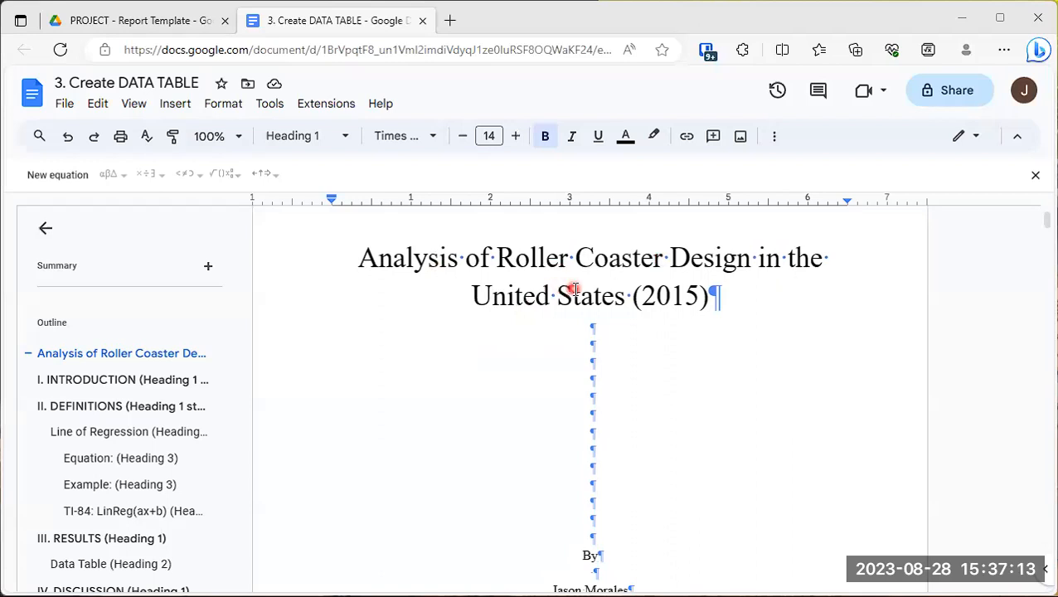
scroll(570, 295, "down", 3)
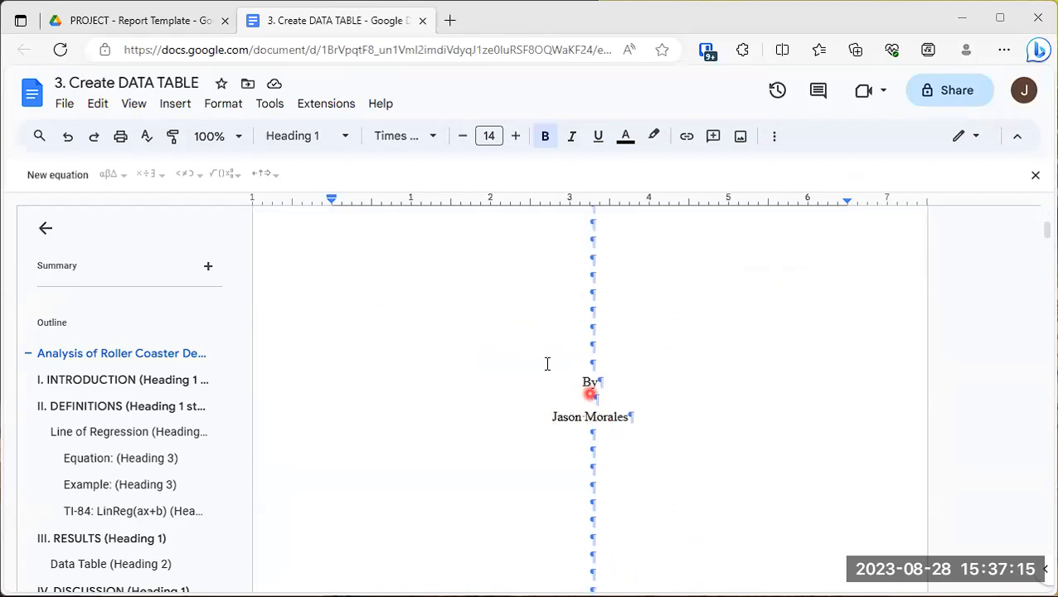
scroll(547, 363, "down", 5)
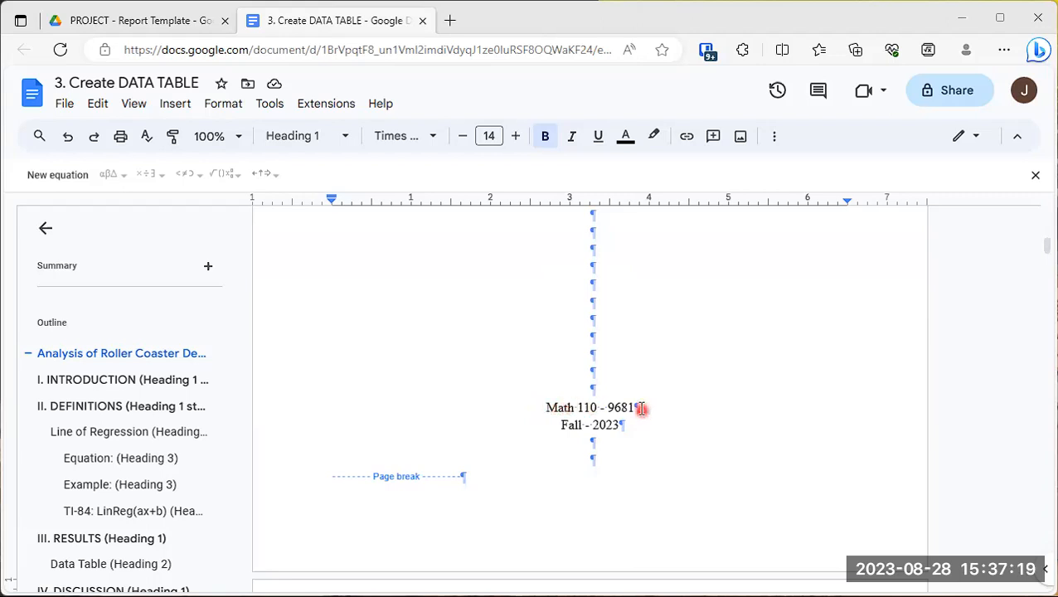
left_click(641, 408)
left_click(568, 431)
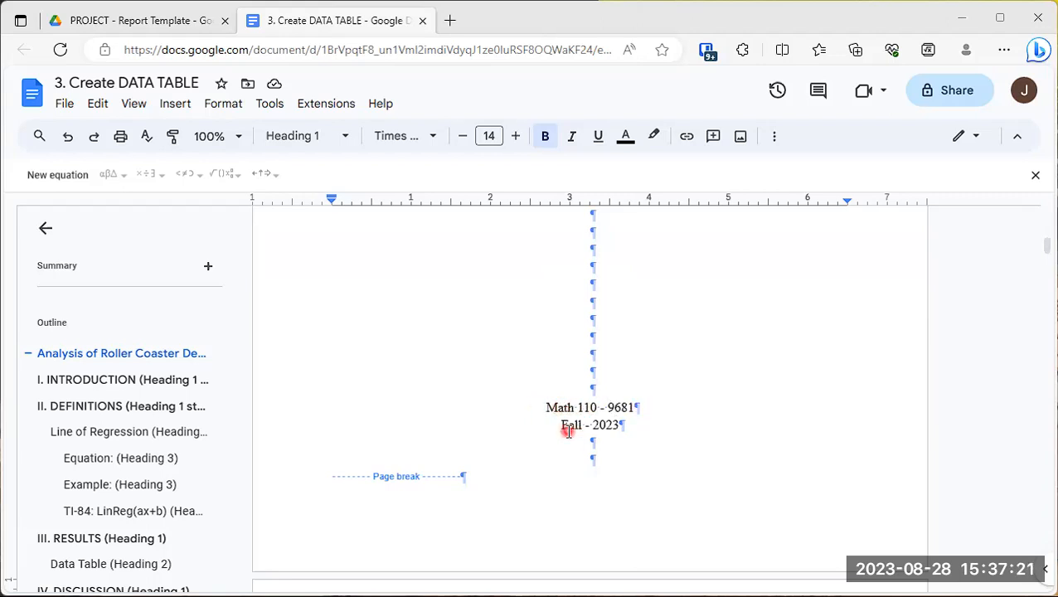
left_click(612, 428)
scroll(515, 386, "up", 6)
scroll(517, 389, "up", 1)
scroll(517, 389, "down", 1)
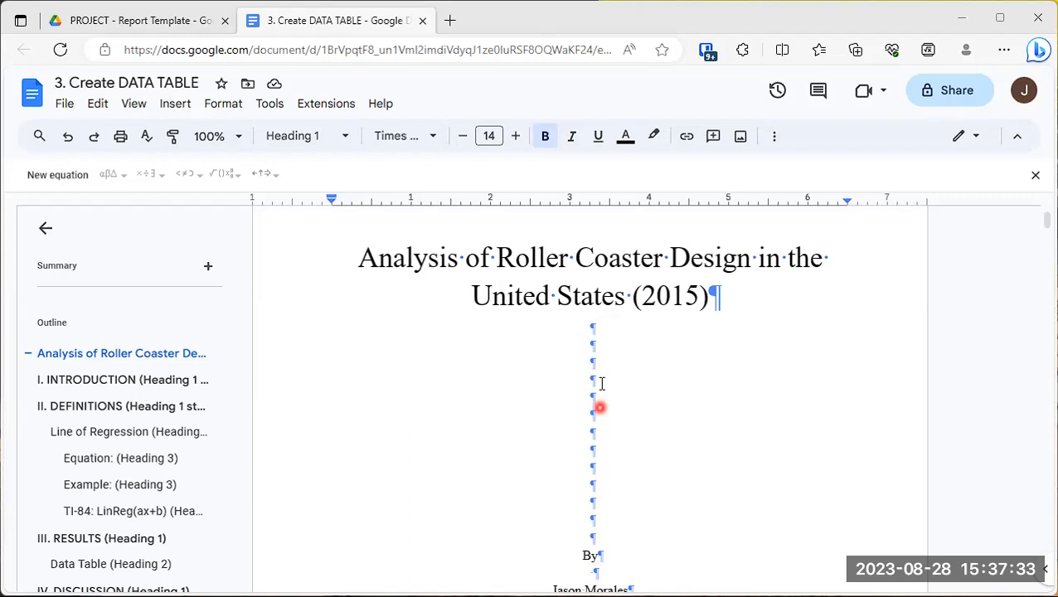
scroll(578, 328, "down", 1)
scroll(580, 323, "up", 1)
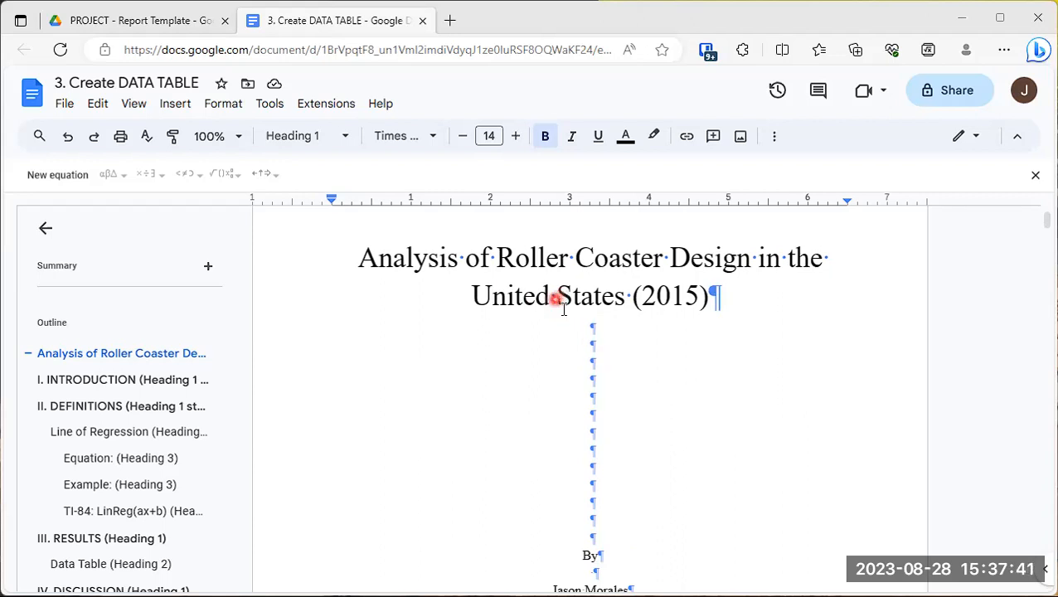
scroll(600, 340, "down", 5)
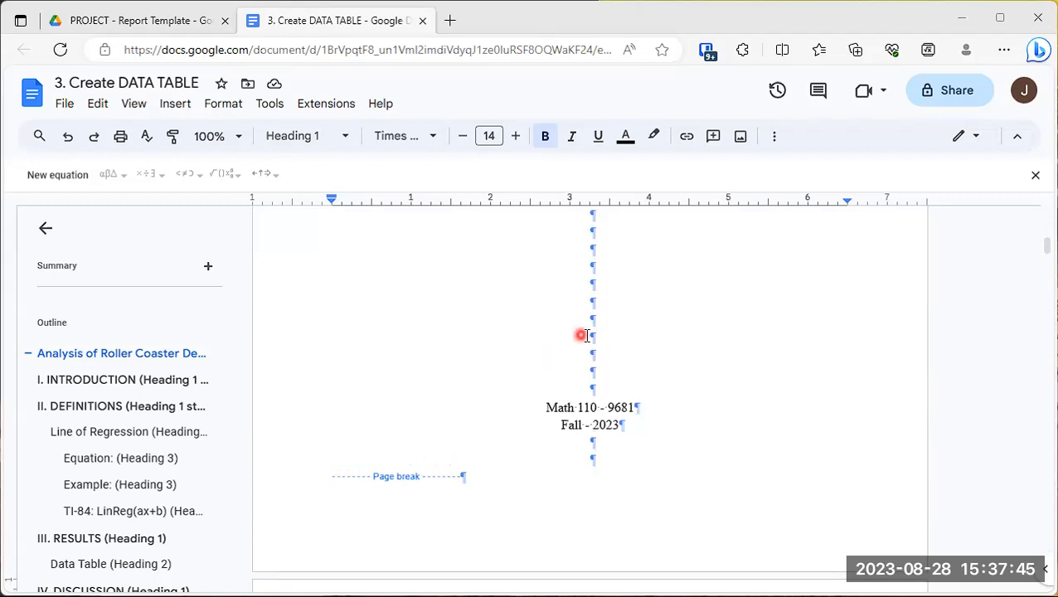
scroll(585, 335, "up", 5)
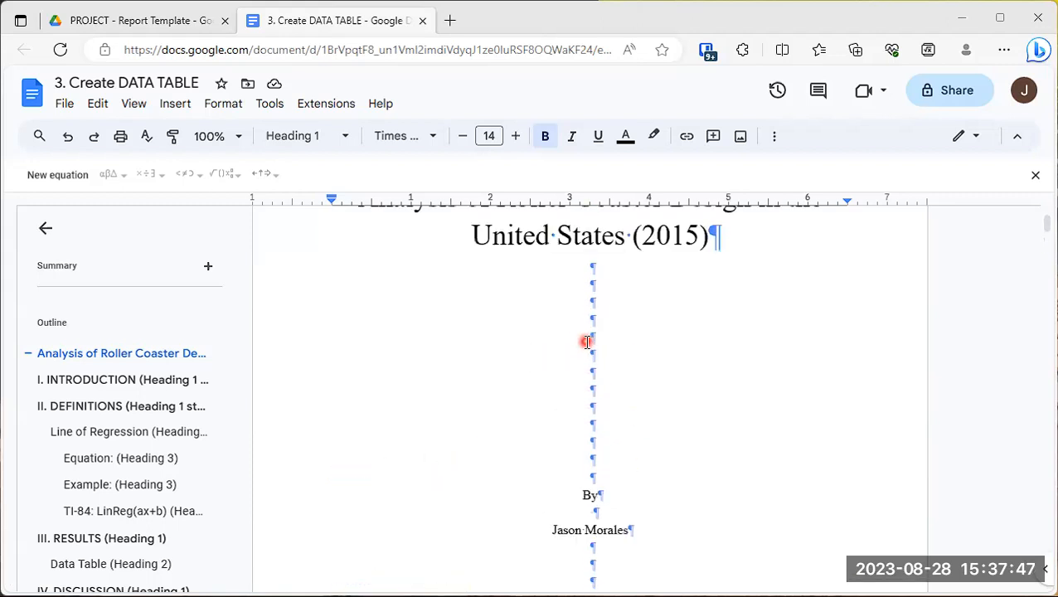
scroll(592, 308, "up", 1)
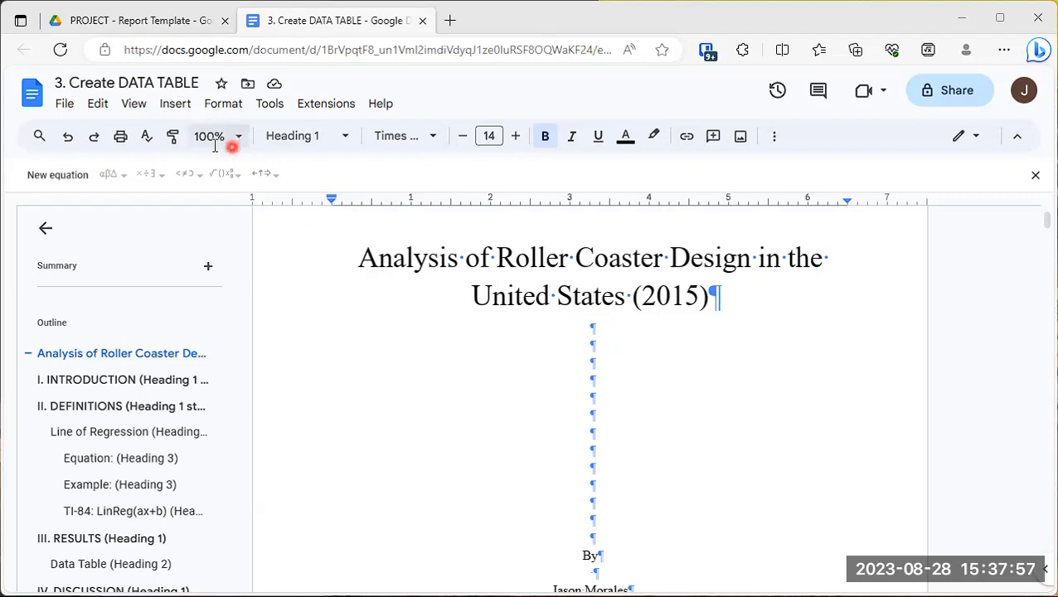
Step: Check the view option for showing non-printing characters without changing it
left_click(134, 106)
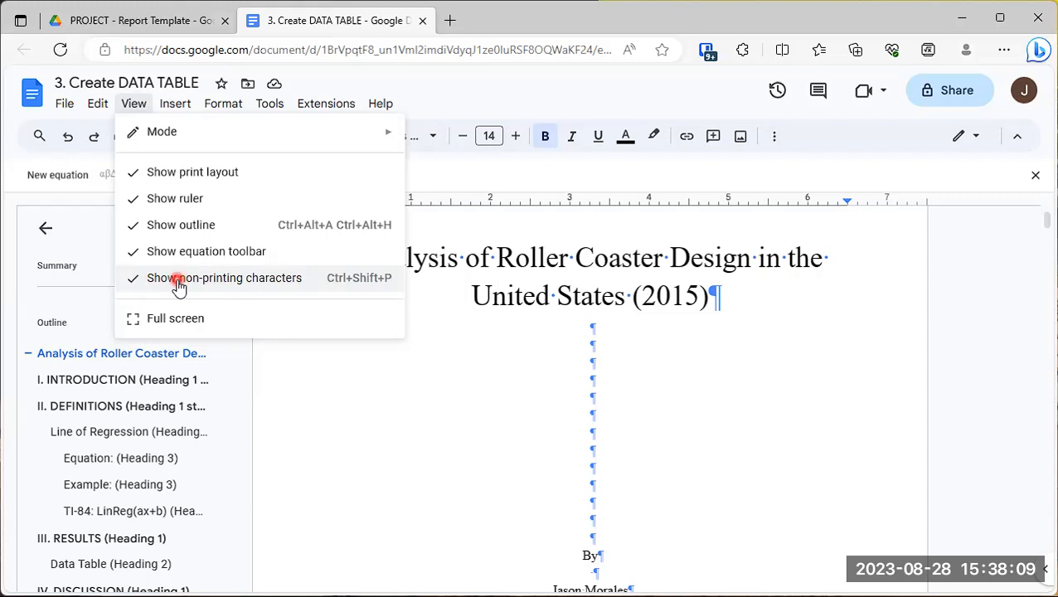
left_click(603, 362)
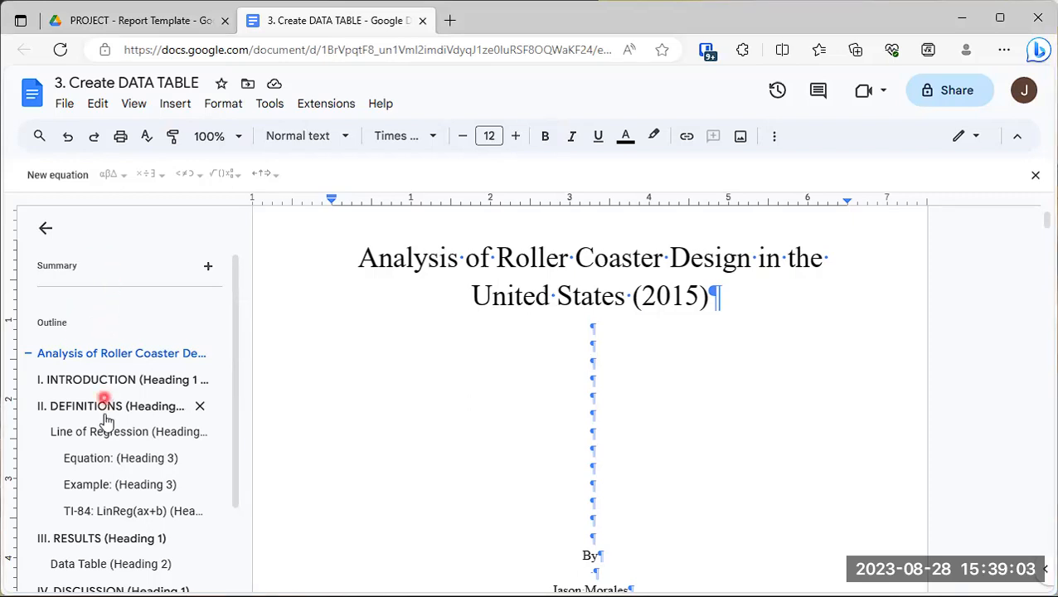
Step: Browse the Results, Definitions and Introduction sections by their outline headings, and return to III. RESULTS
left_click(75, 539)
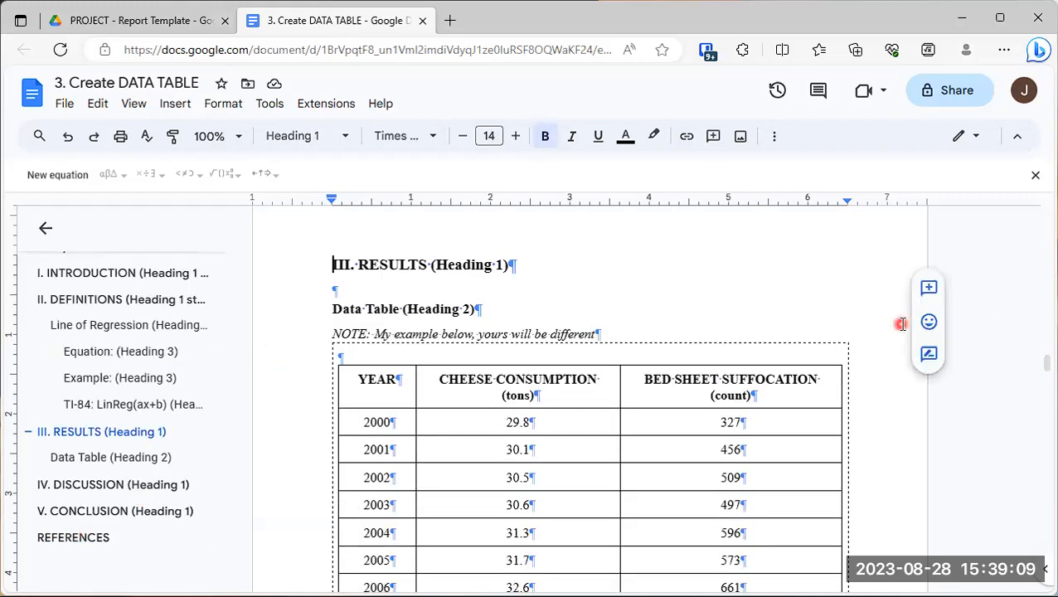
scroll(900, 323, "up", 7)
scroll(899, 321, "down", 4)
scroll(899, 321, "down", 5)
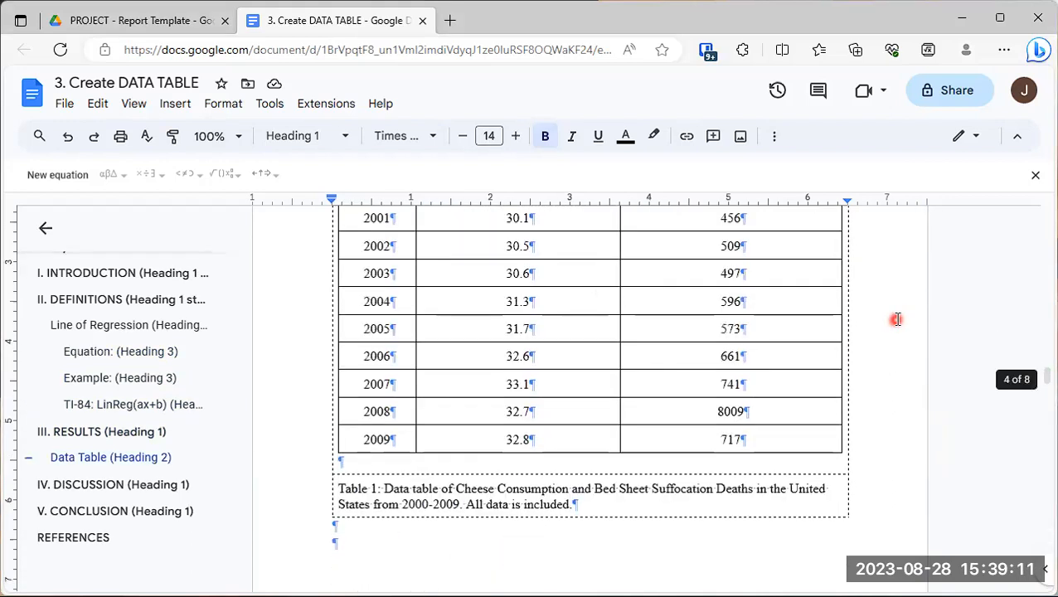
left_click(96, 303)
scroll(96, 300, "up", 2)
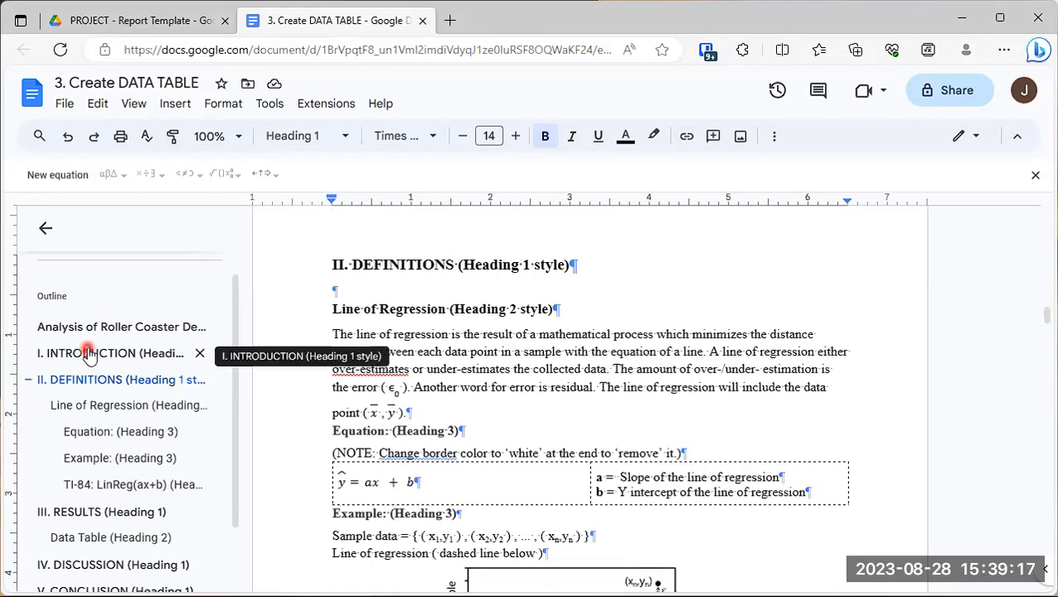
left_click(89, 355)
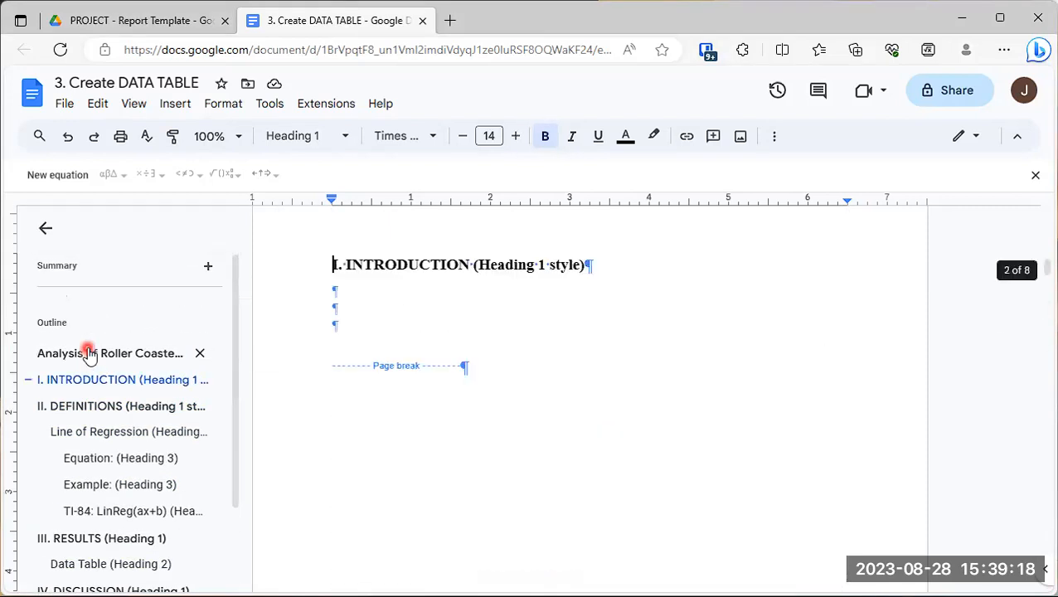
left_click(77, 541)
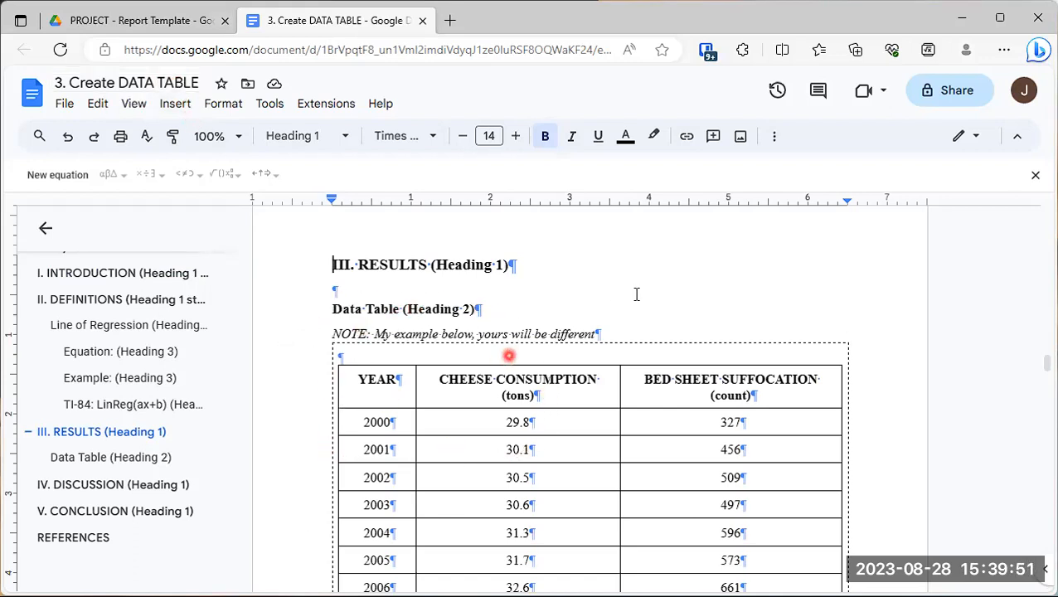
Step: Examine the sample data table in the Results section, from its Heading 2 title and note down to the Table 1 caption
scroll(655, 294, "down", 1)
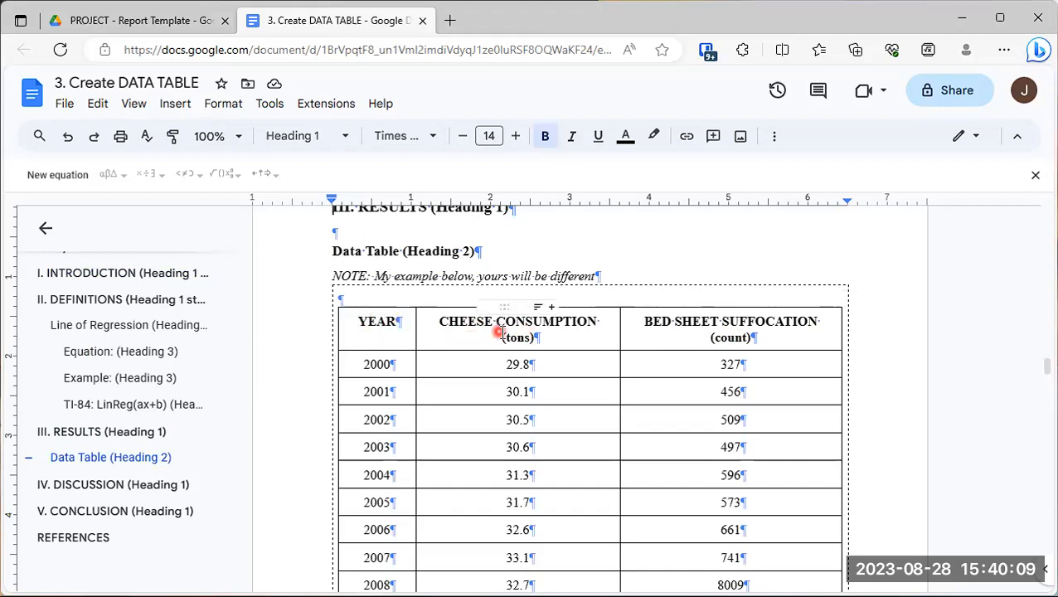
scroll(506, 330, "up", 1)
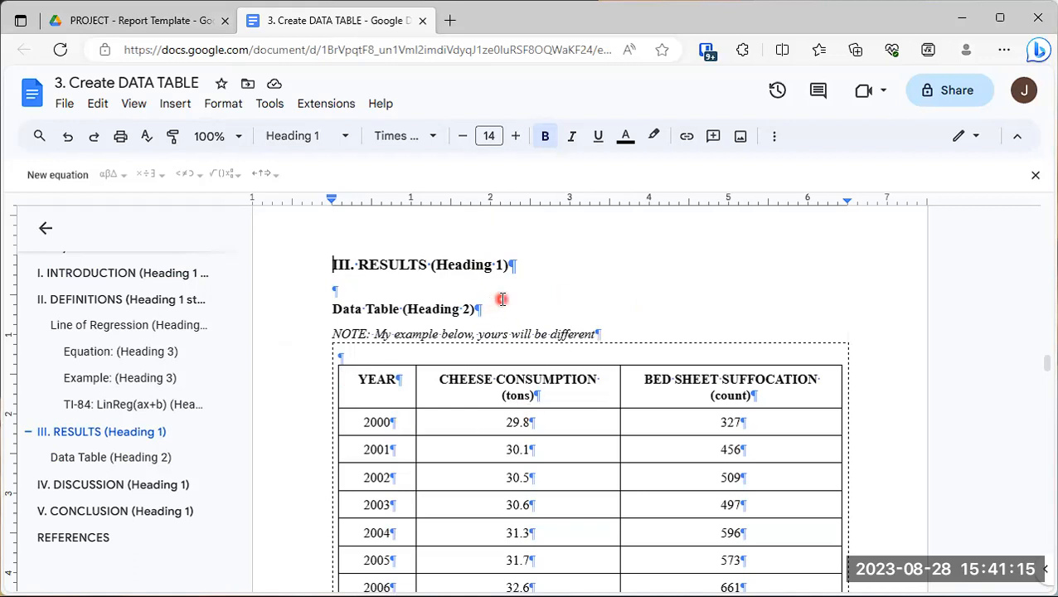
scroll(548, 293, "down", 1)
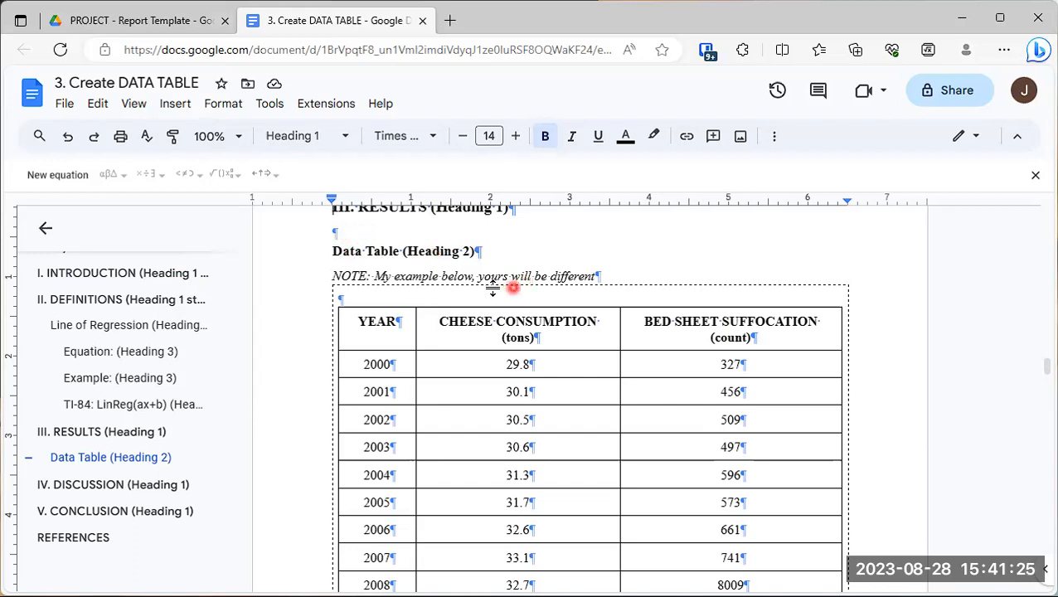
scroll(473, 249, "down", 1)
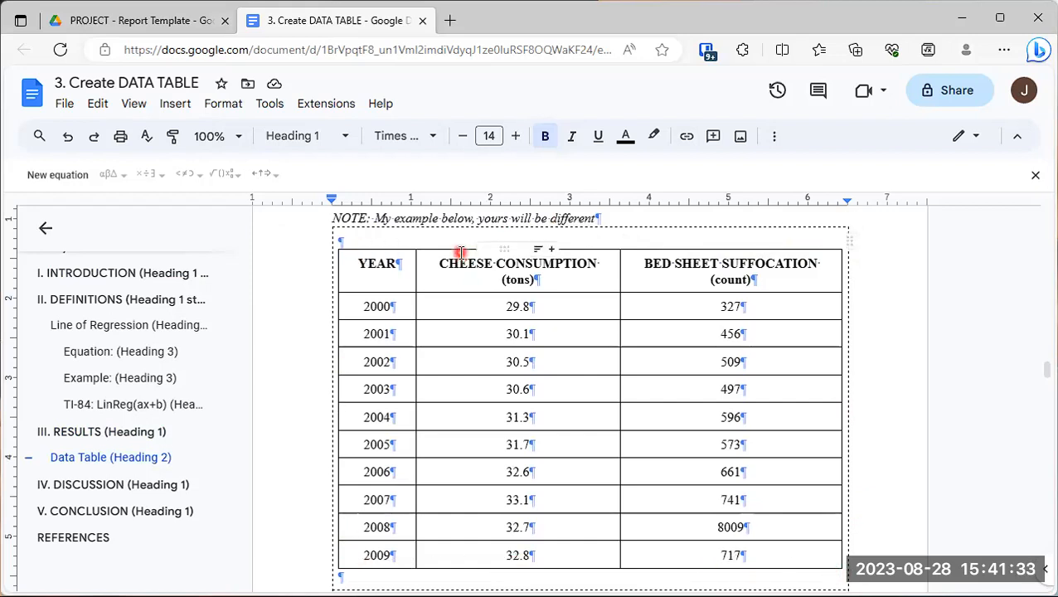
scroll(460, 265, "down", 3)
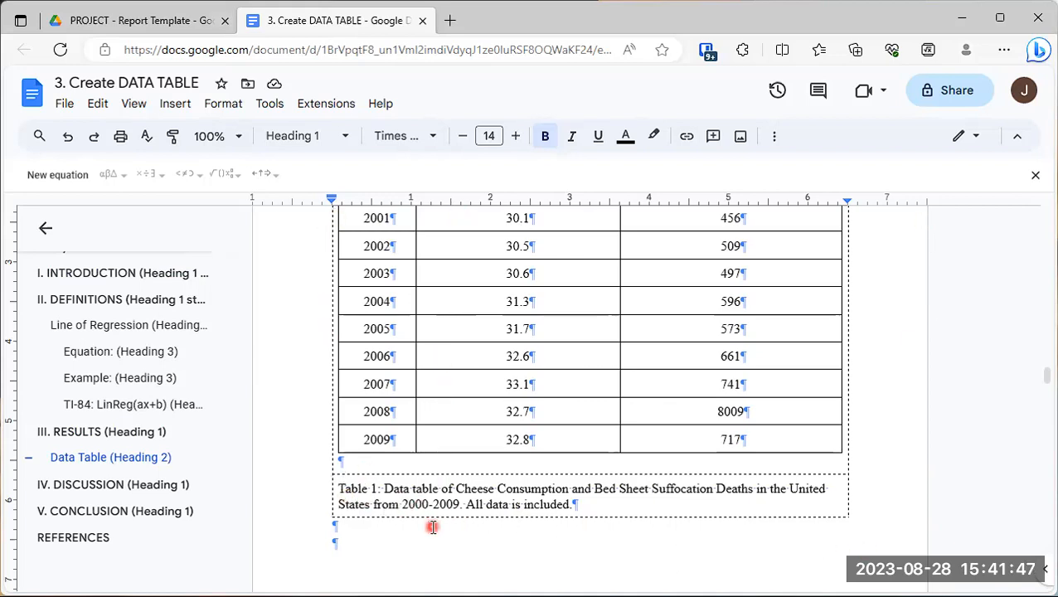
scroll(433, 527, "up", 3)
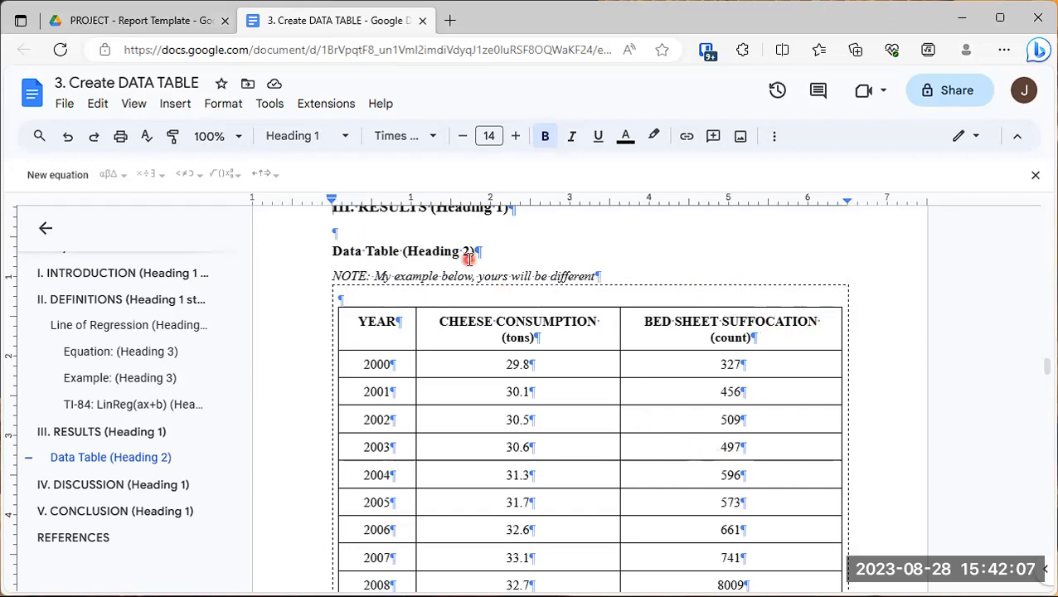
scroll(508, 255, "up", 1)
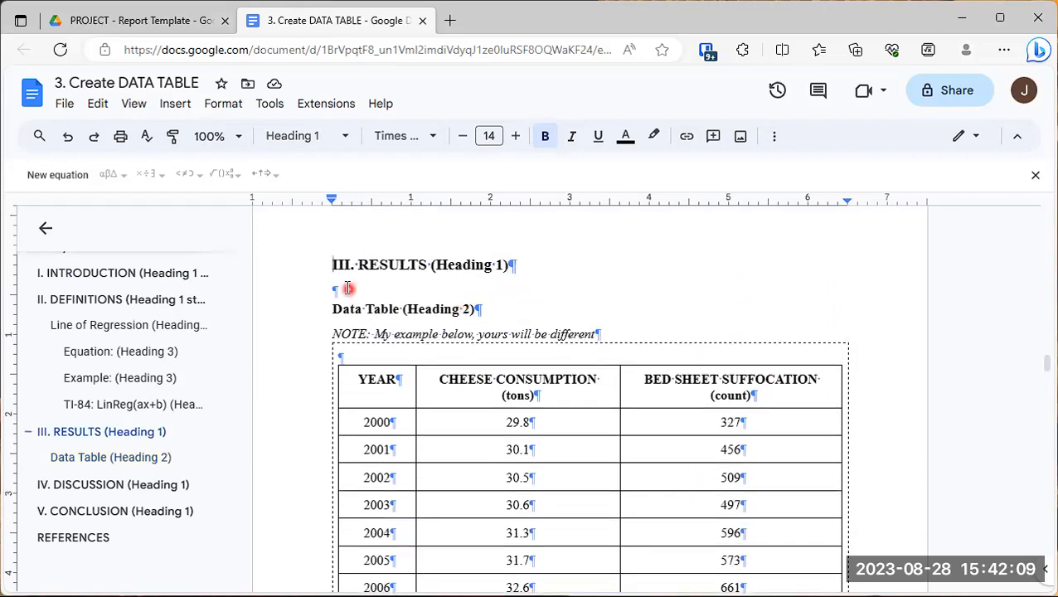
Step: Add three empty lines below the III. RESULTS heading and enter "Data Table" on the second line under it
left_click(352, 290)
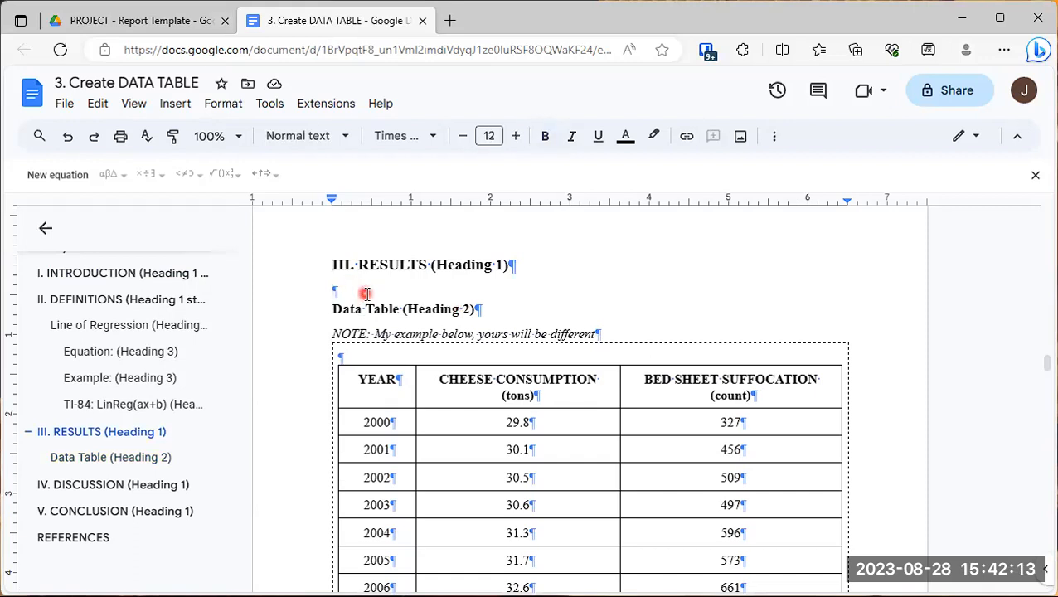
key("Return")
key("Return")
key("Return")
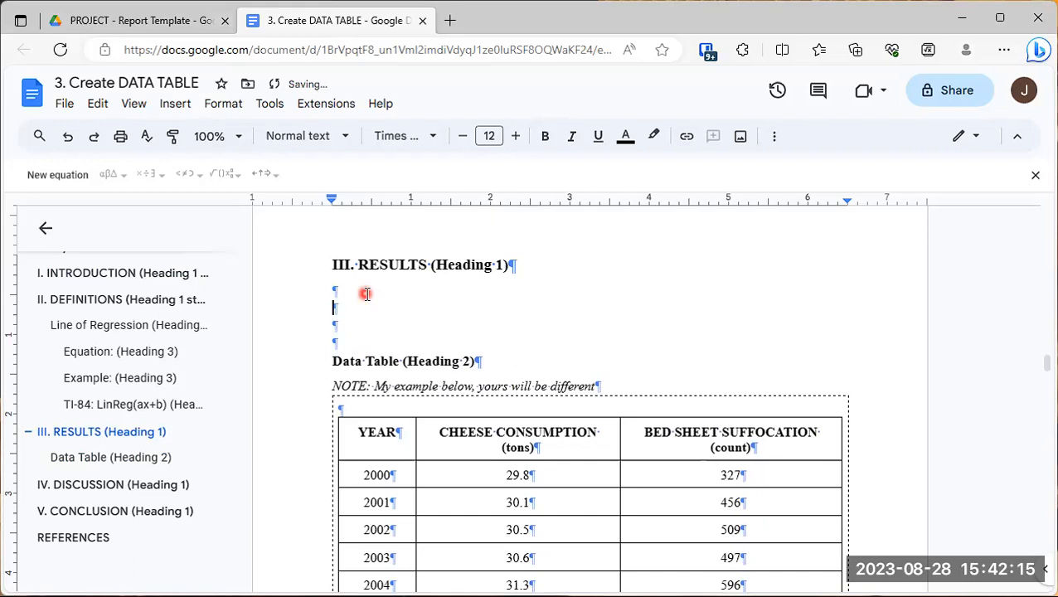
left_click(338, 310)
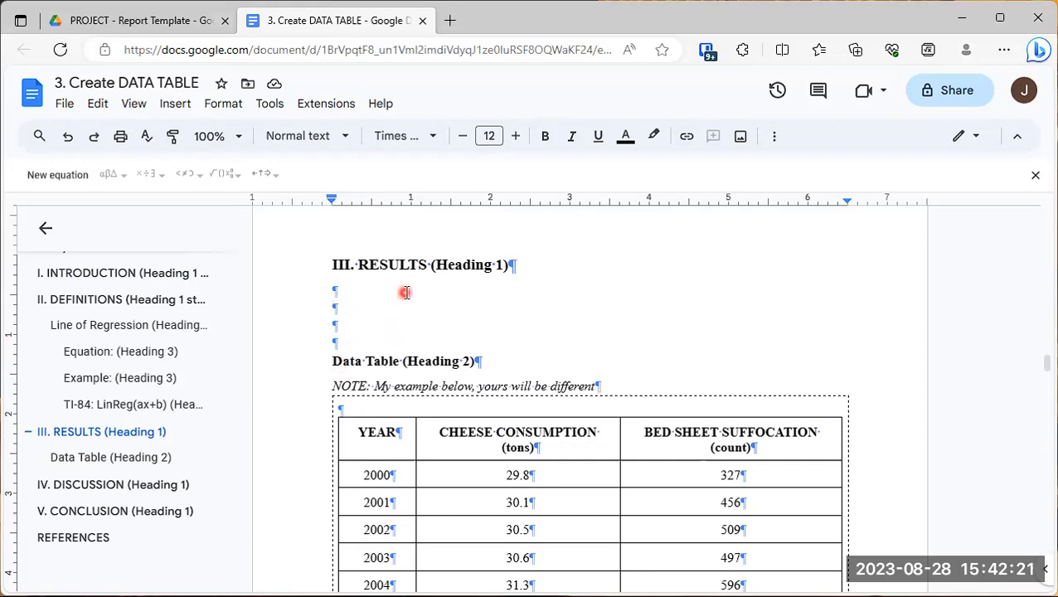
type("Data Table")
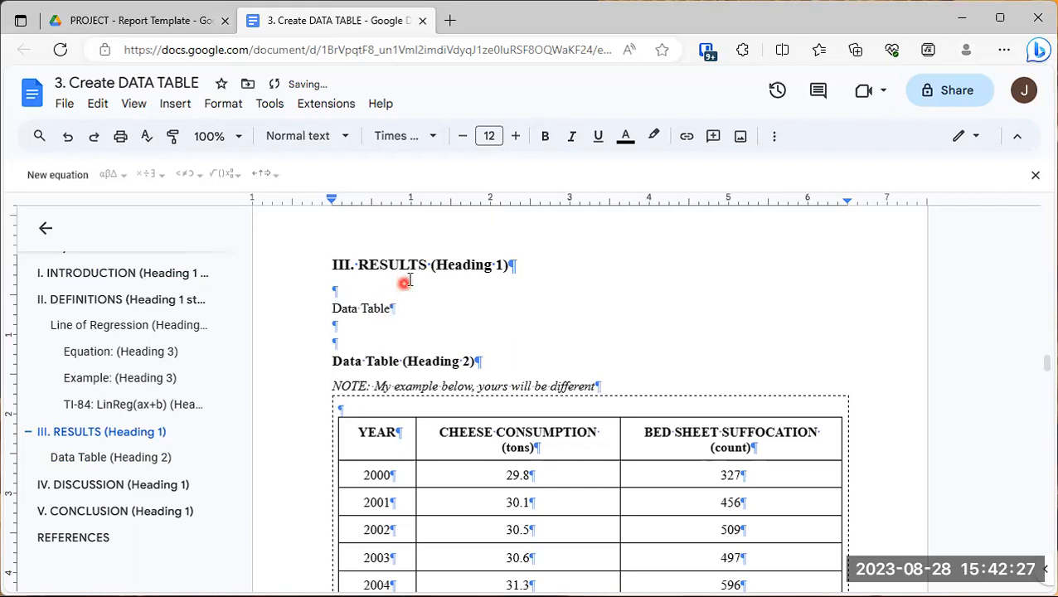
Step: Apply the Heading 2 style to the new "Data Table" line
left_click_drag(407, 308, 335, 308)
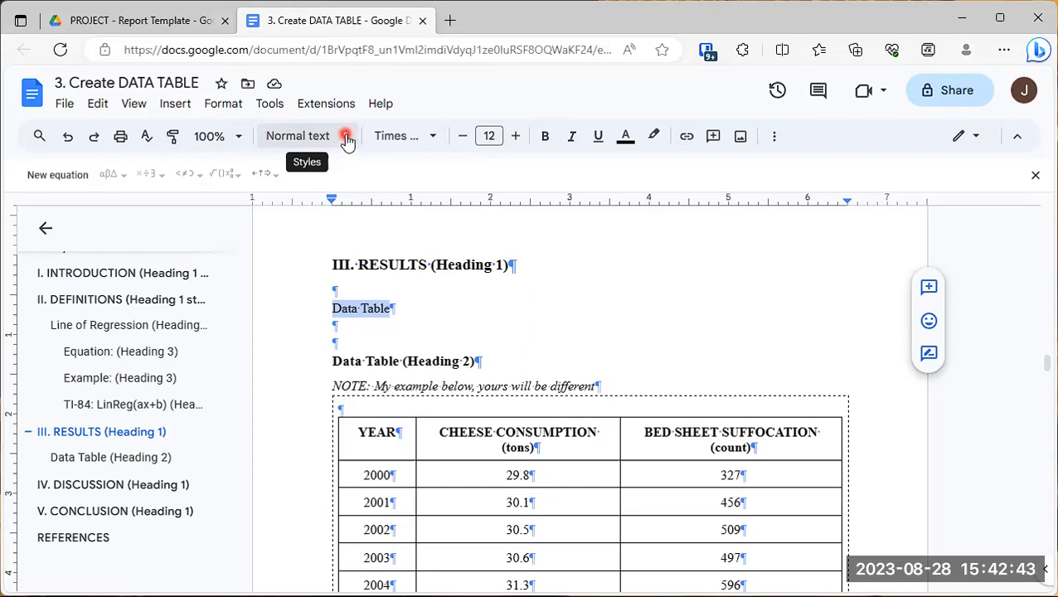
left_click(338, 309)
left_click_drag(320, 311, 420, 302)
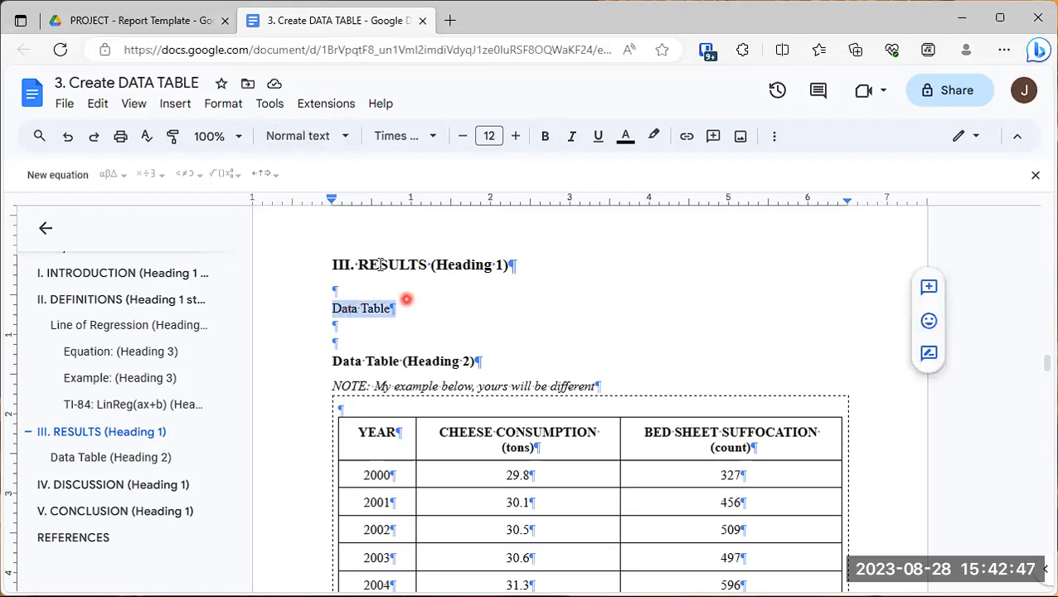
left_click(346, 137)
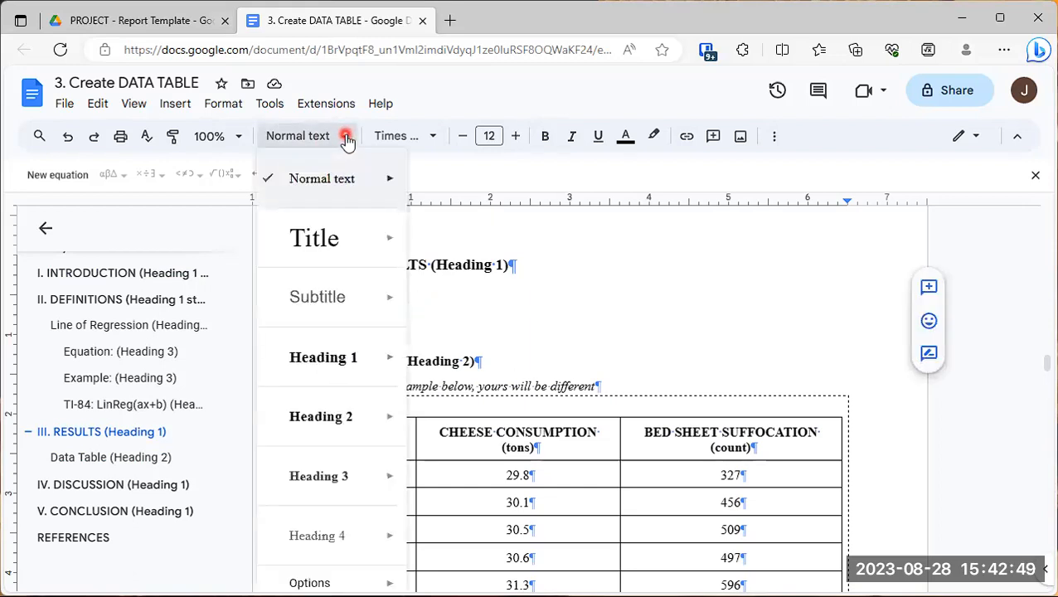
mouse_move(328, 422)
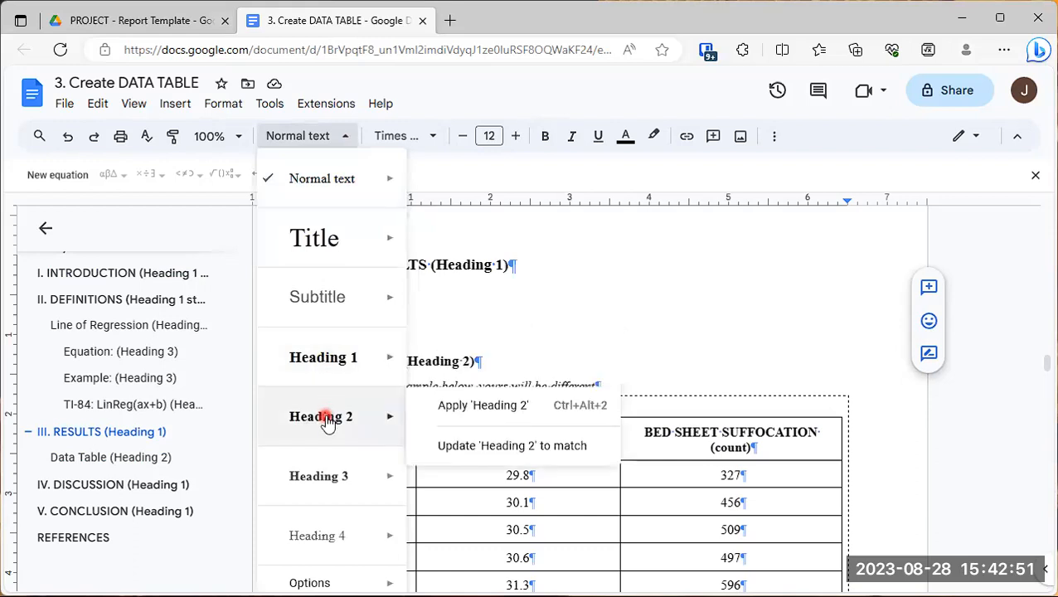
left_click(492, 405)
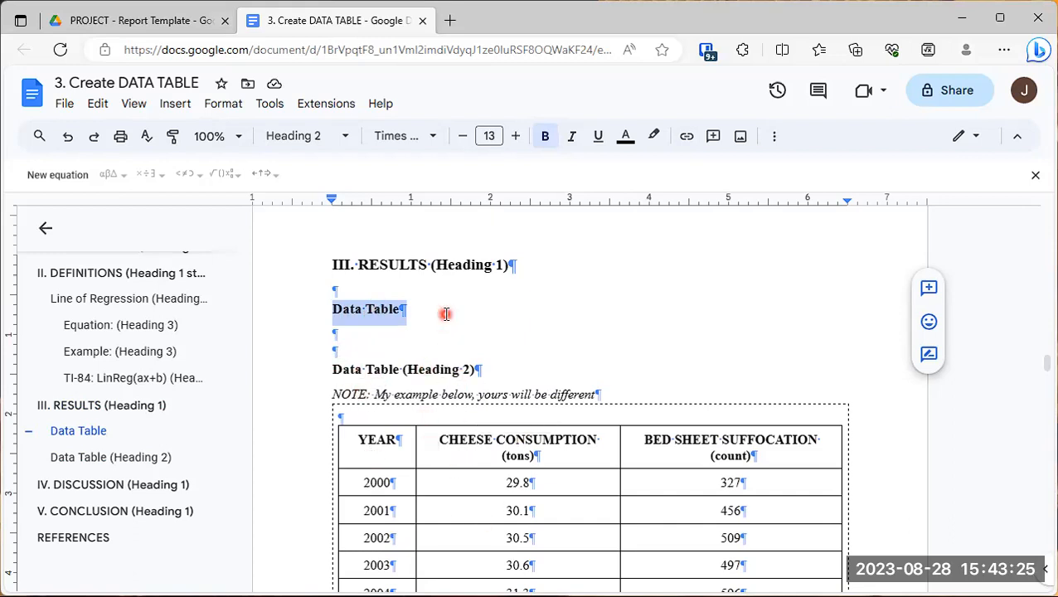
Step: Insert an empty line directly below the new "Data Table" heading and view the sample table beneath it
left_click(415, 310)
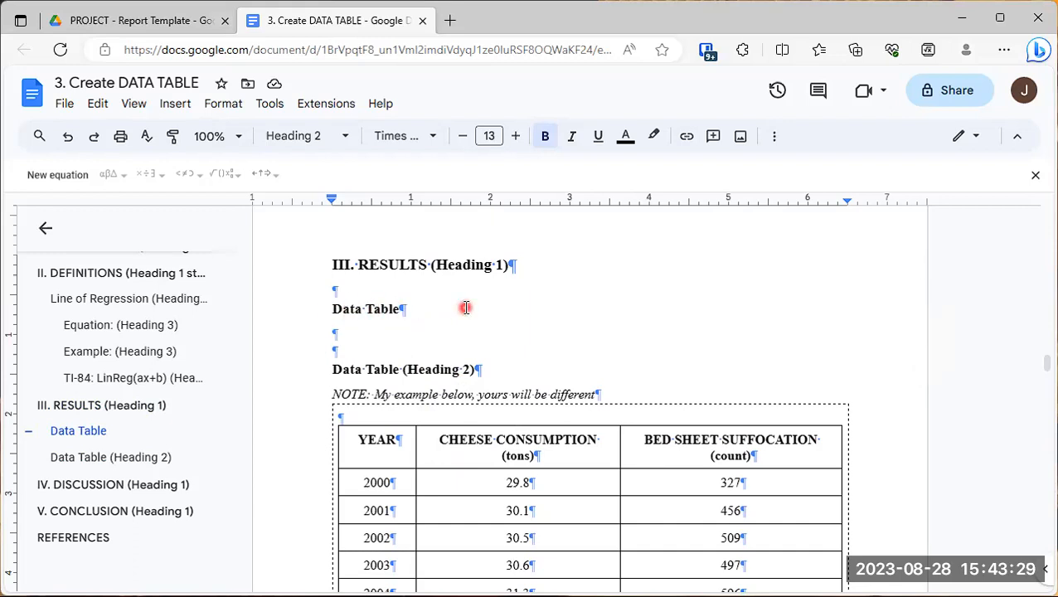
key("Return")
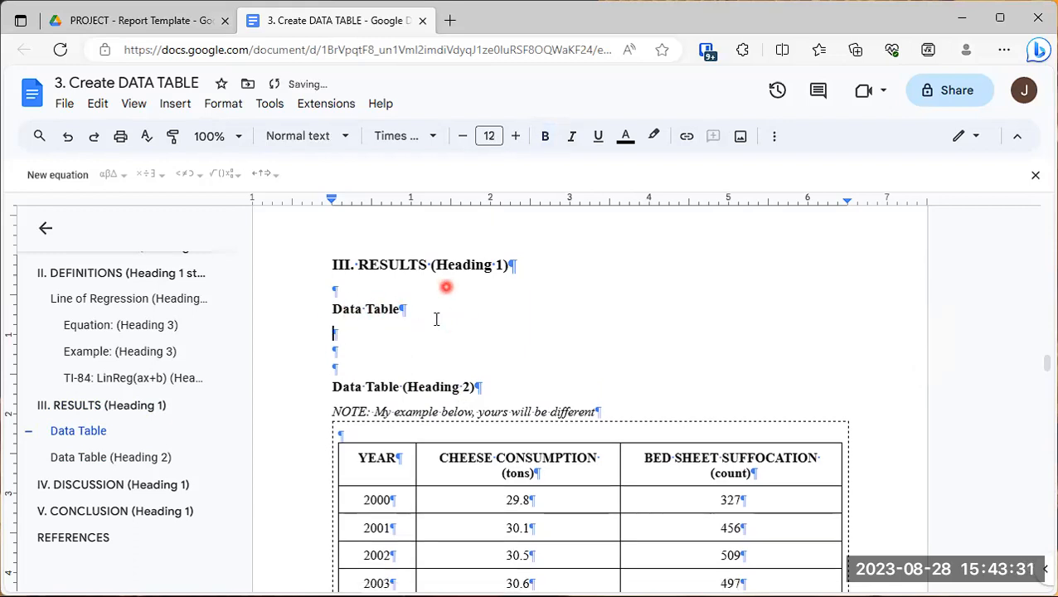
scroll(330, 415, "down", 3)
scroll(328, 347, "down", 1)
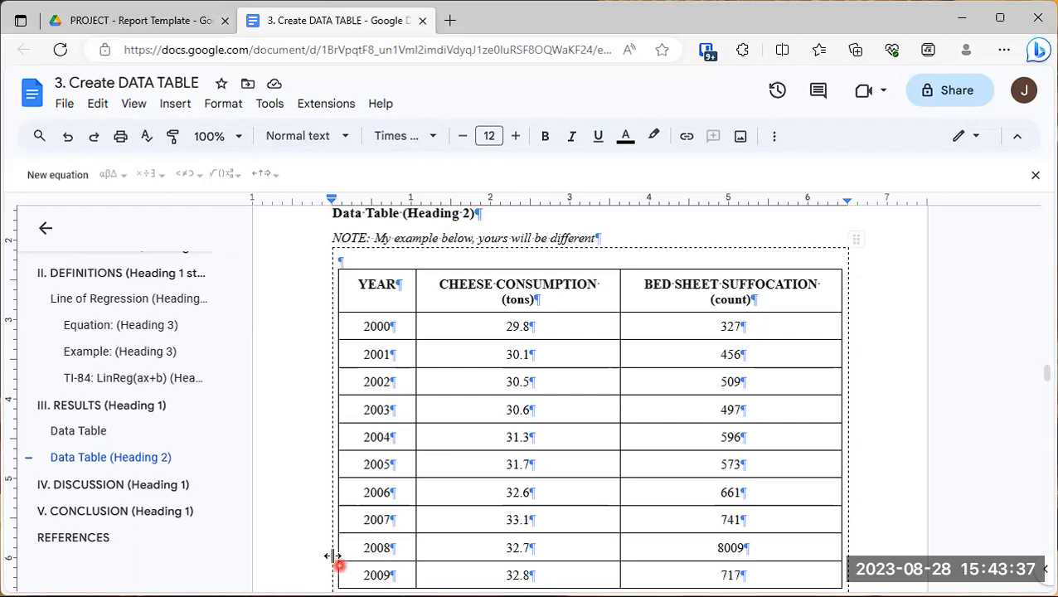
scroll(332, 552, "down", 3)
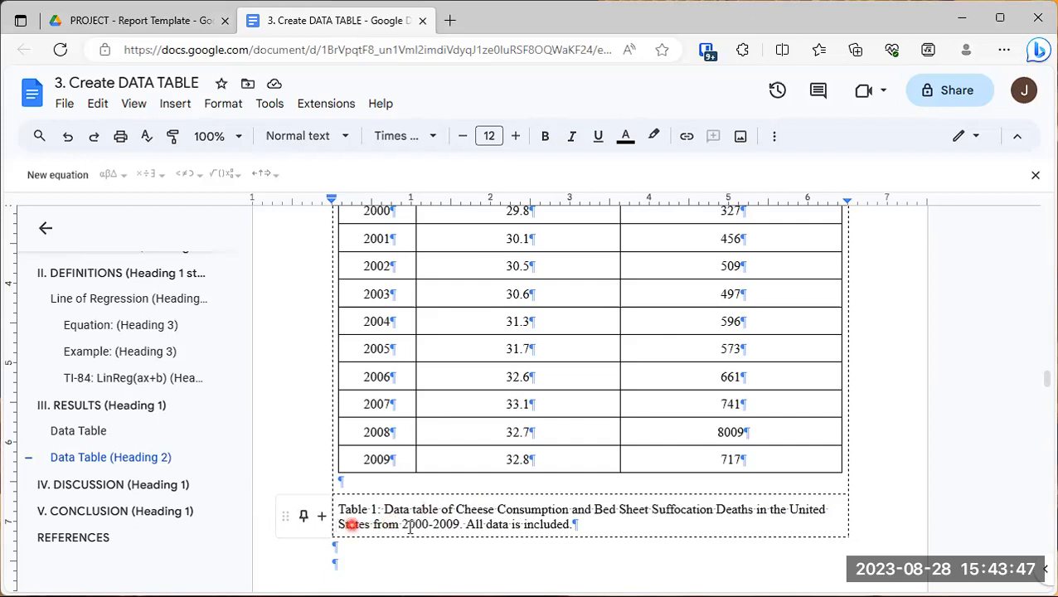
scroll(421, 523, "up", 3)
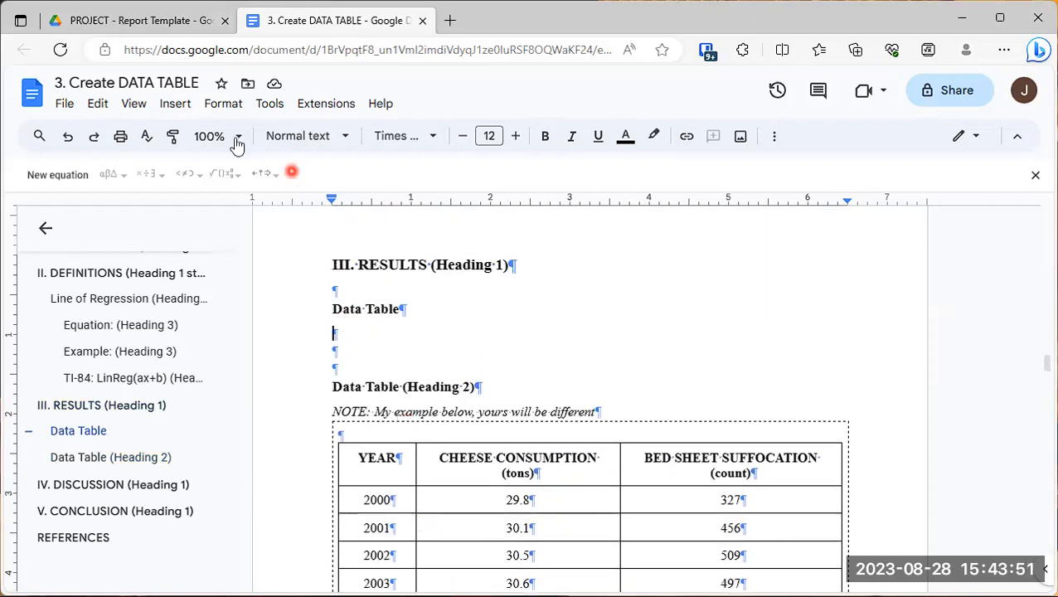
left_click(175, 110)
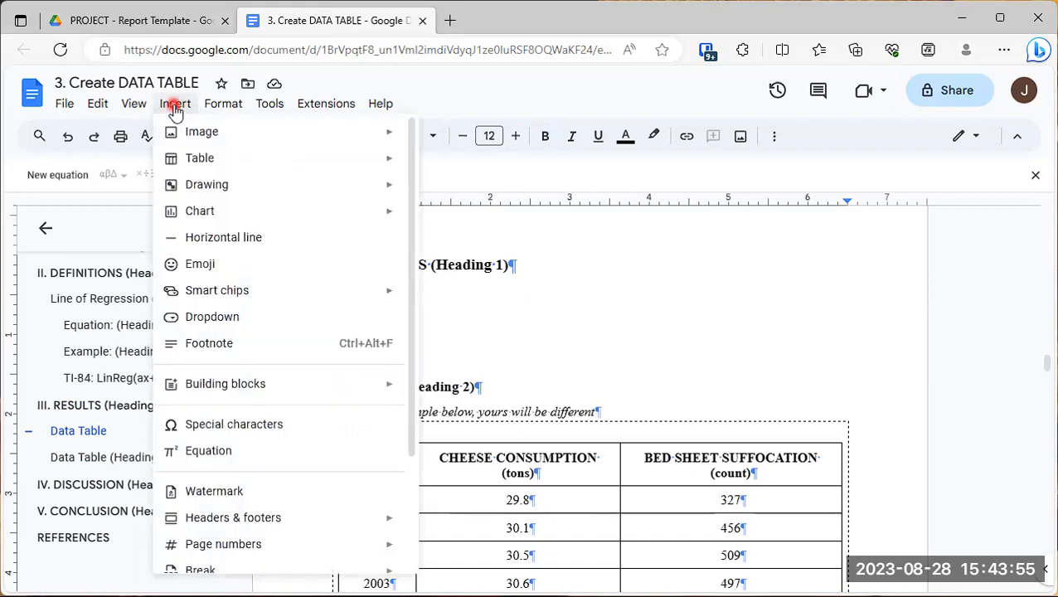
mouse_move(188, 158)
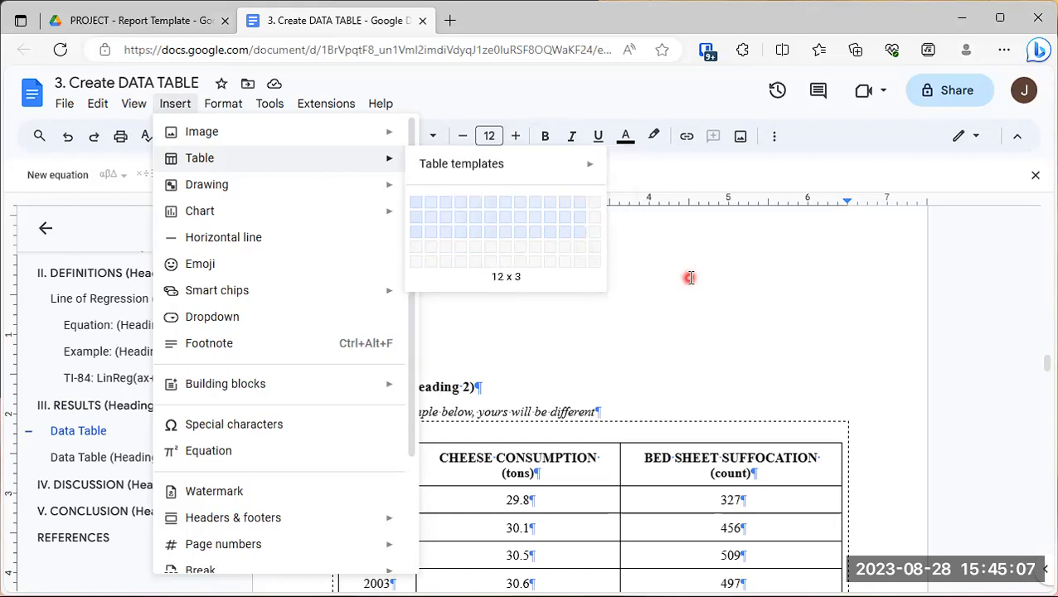
left_click(672, 251)
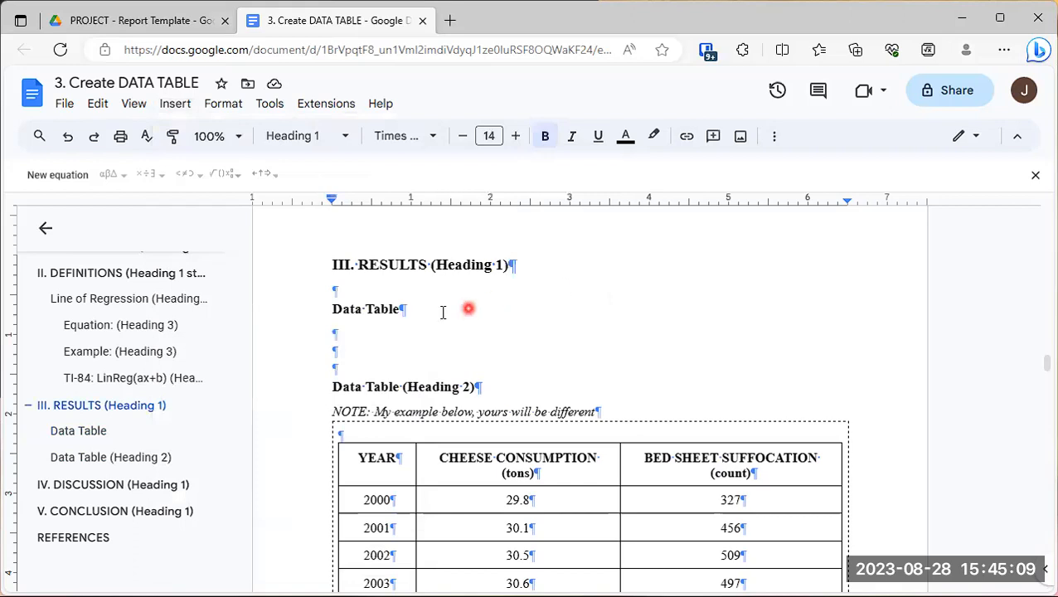
Step: Insert a table of one column and two rows on the first empty line below the new "Data Table" heading
left_click(335, 336)
scroll(332, 357, "down", 1)
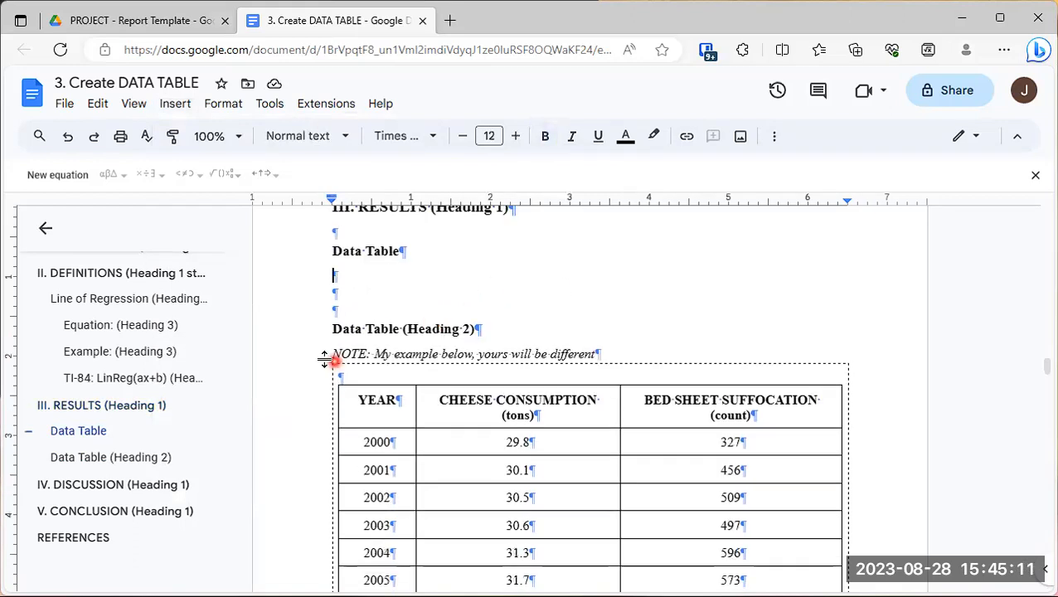
left_click(339, 276)
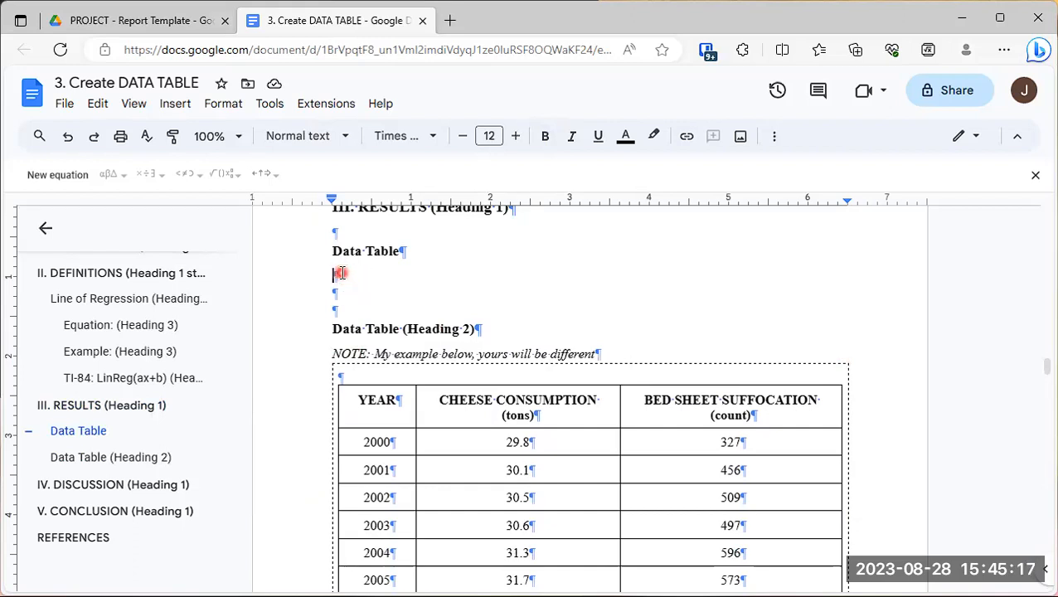
left_click(176, 103)
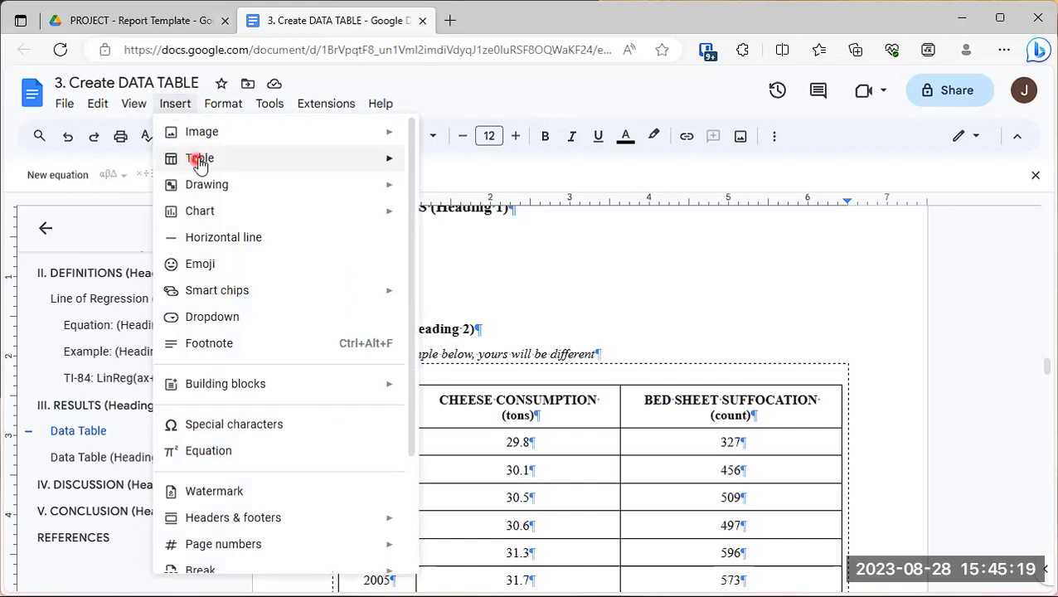
mouse_move(182, 156)
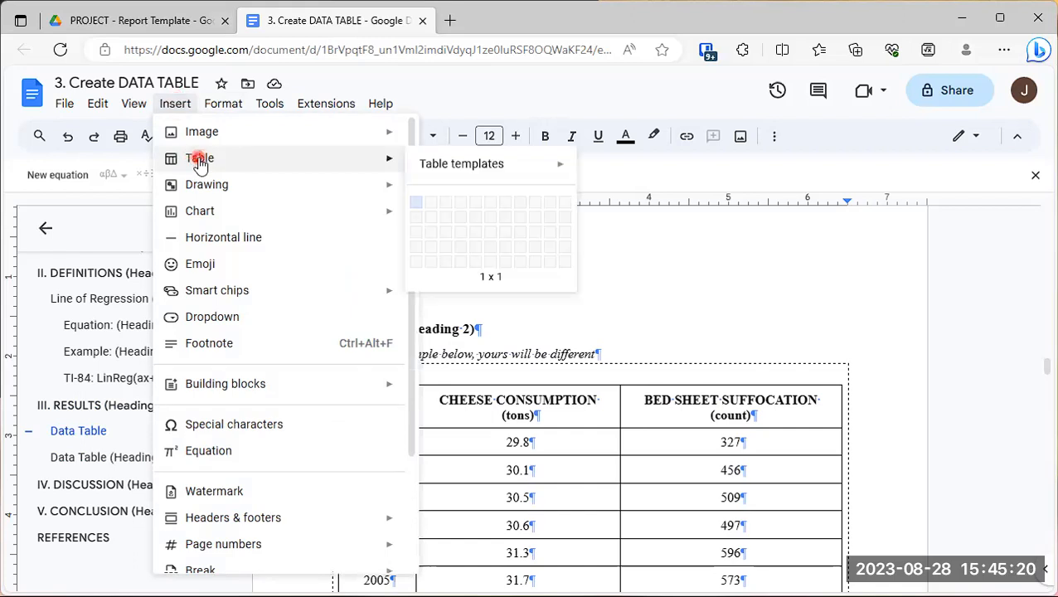
left_click(417, 217)
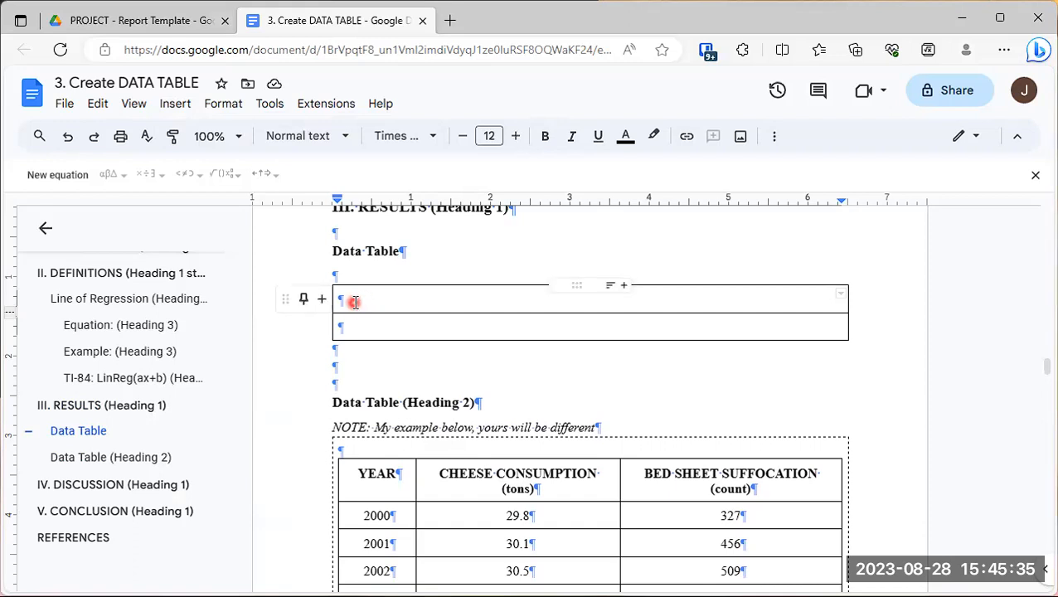
Step: Insert a nested table of nine columns and four rows inside the upper cell of the new table
left_click(170, 106)
mouse_move(208, 161)
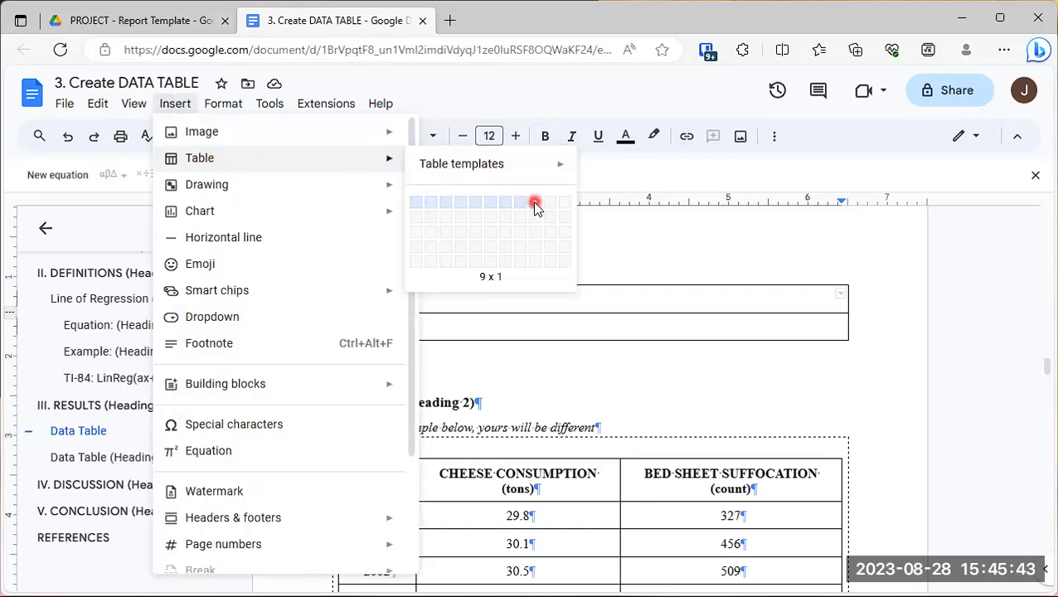
left_click(537, 245)
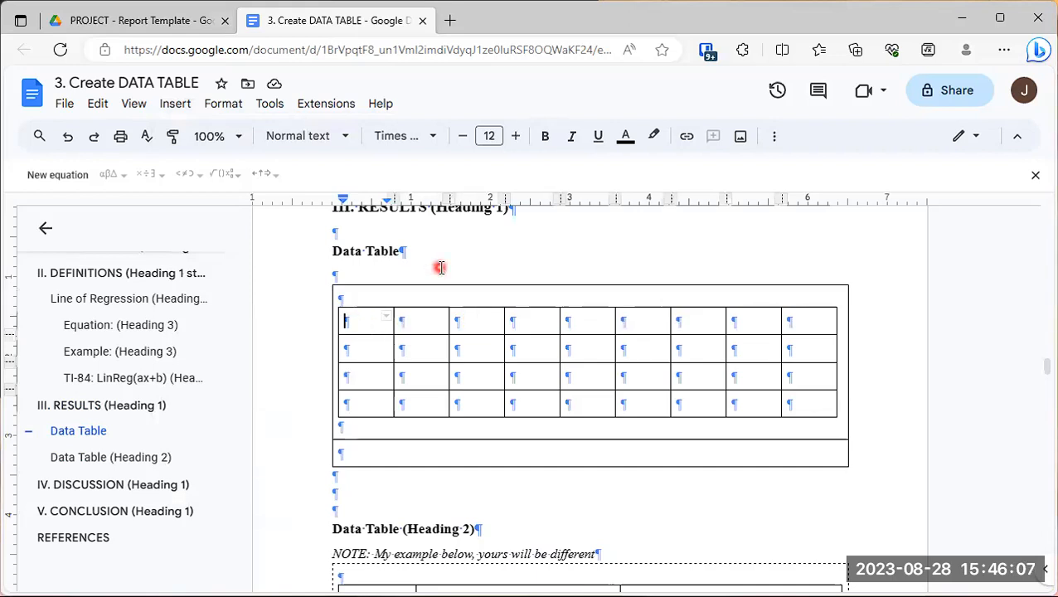
Step: Enter the column headings "Name", "Park" and "Track" in the first three header cells of the nested table
type("Name")
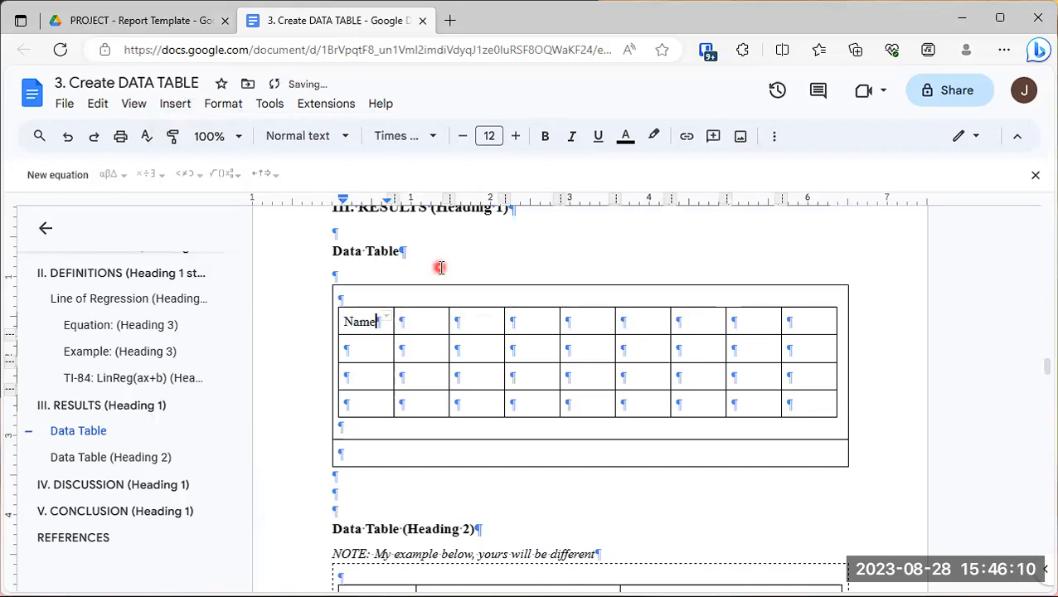
key("Tab")
type("Park")
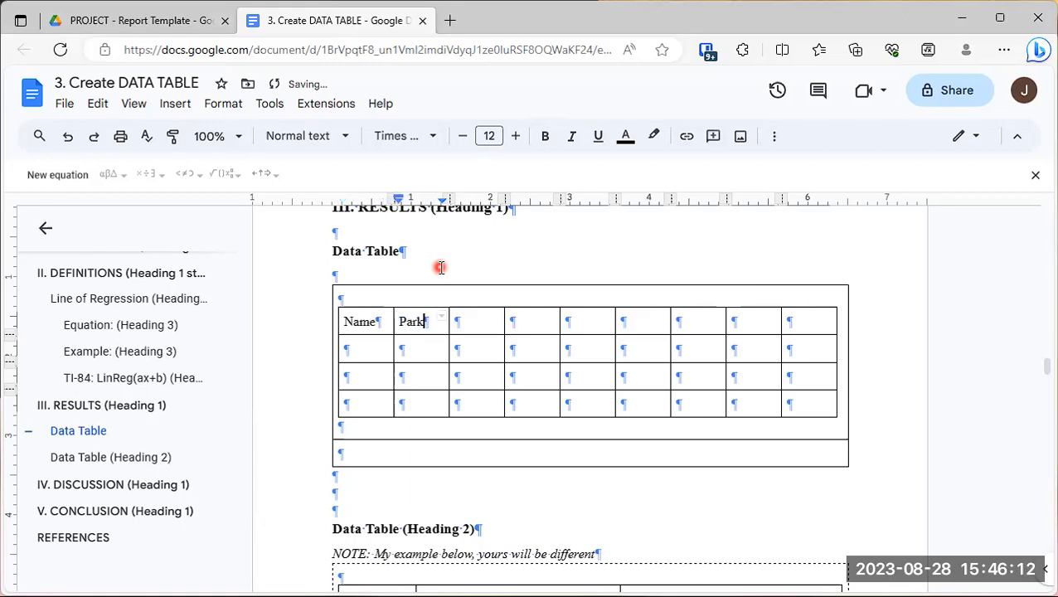
key("Tab")
type("Track")
key("Tab")
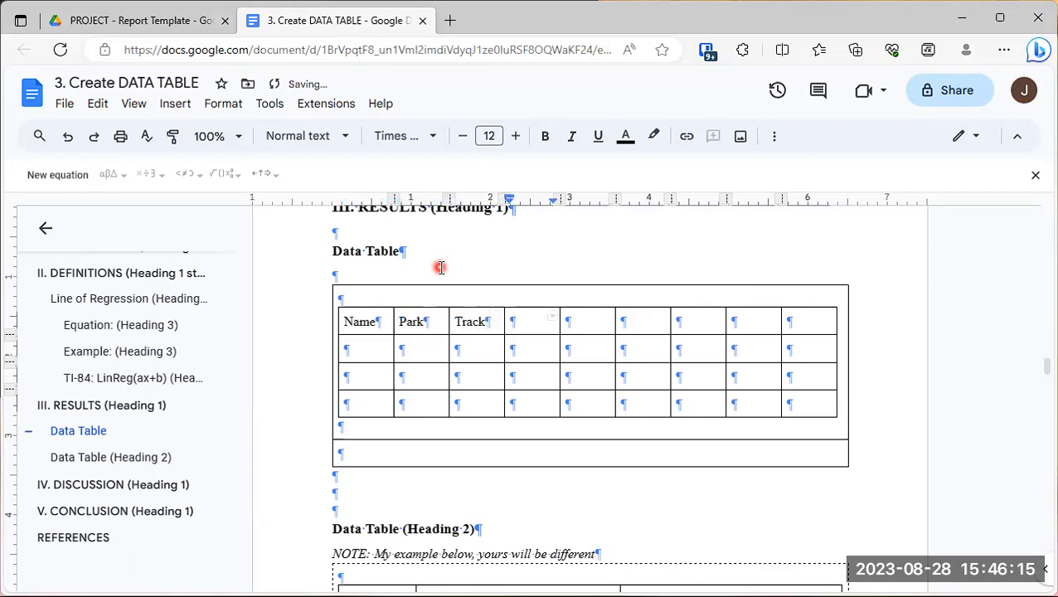
Step: Enter the column headings "Speed", "Height" and "Drop" in the fourth to sixth header cells of the nested table
type("Speed")
key("Tab")
type("H")
key("BackSpace")
key("BackSpace")
type("ht")
key("Tab")
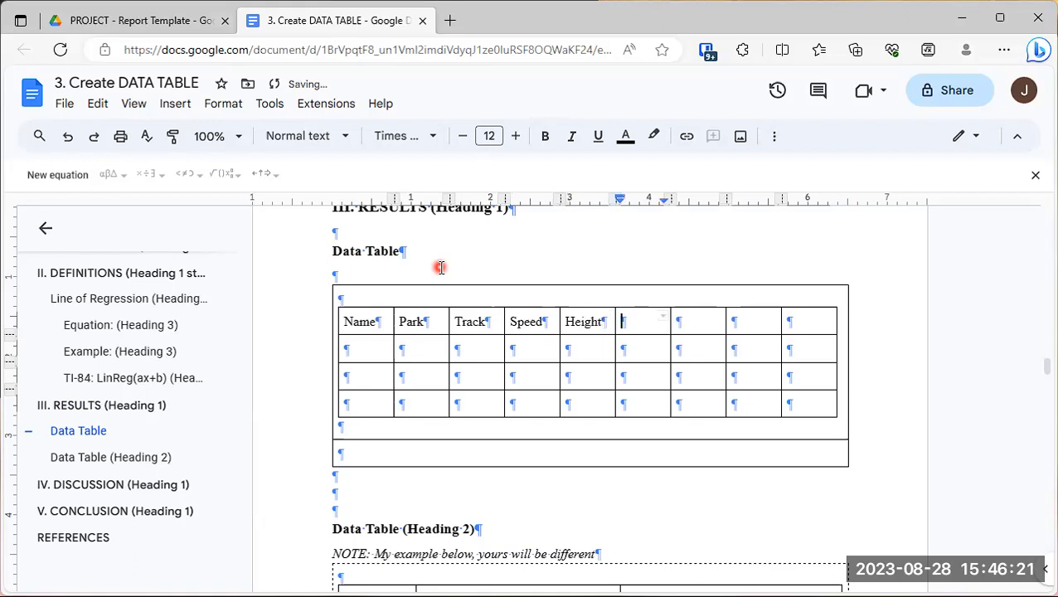
type("Drop")
key("Tab")
type("Duraction")
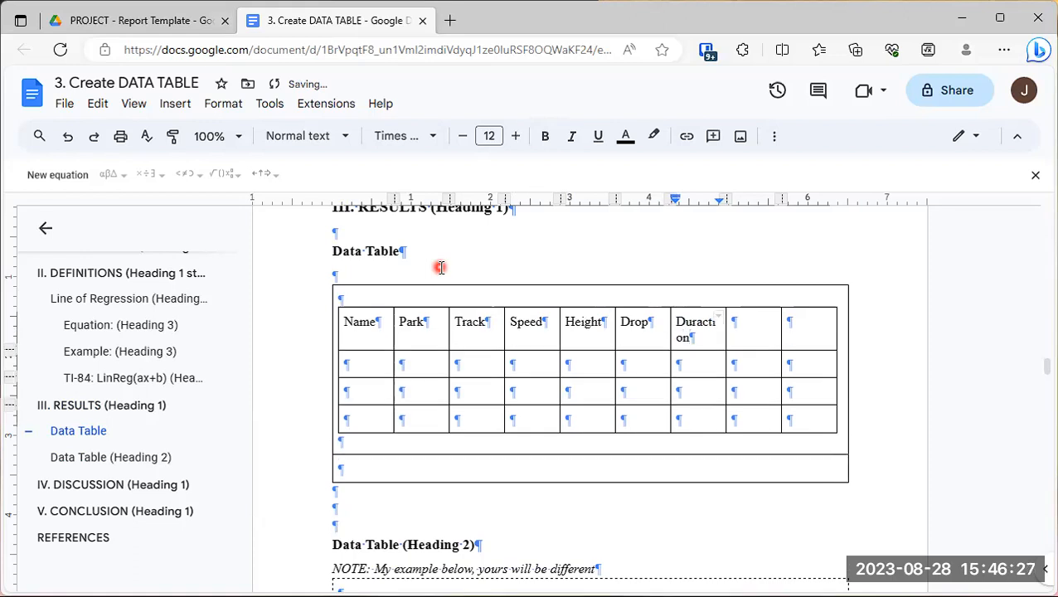
key("BackSpace")
key("BackSpace")
key("BackSpace")
key("BackSpace")
key("BackSpace")
type("tion")
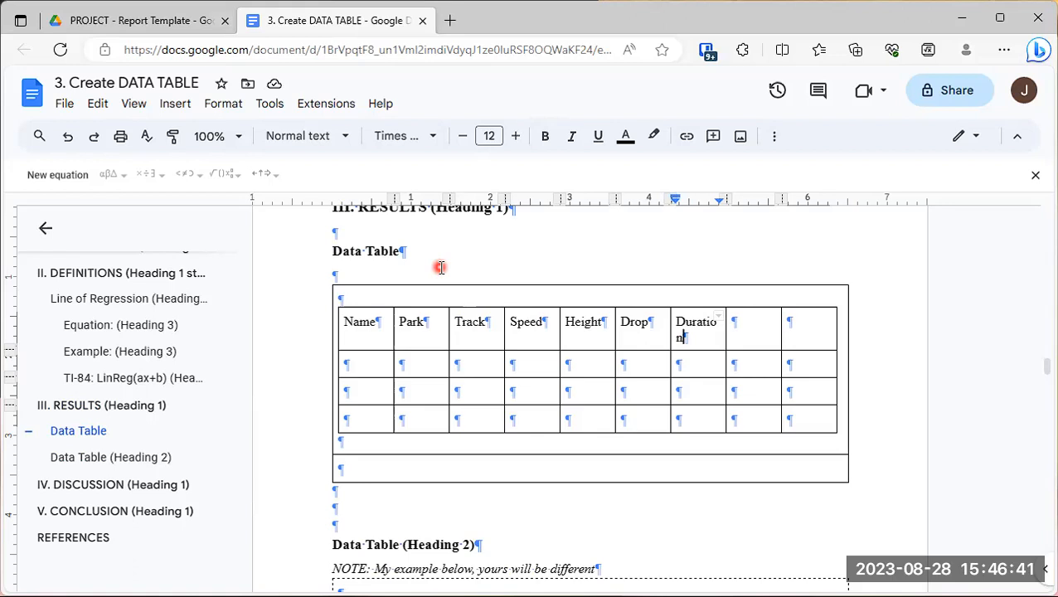
key("BackSpace")
key("BackSpace")
key("BackSpace")
key("BackSpace")
key("BackSpace")
key("BackSpace")
key("BackSpace")
key("BackSpace")
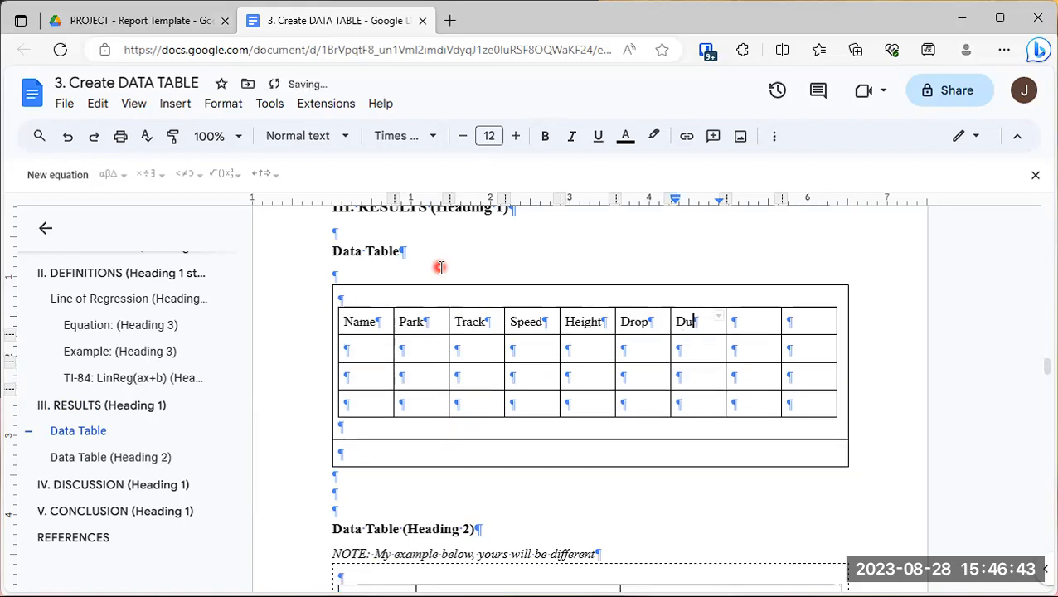
Step: Enter the column headings "Length", "Duration" and "Inversions" in the last three header cells of the nested table
type("Length")
key("Tab")
type("Duration")
key("Tab")
type("Inversions")
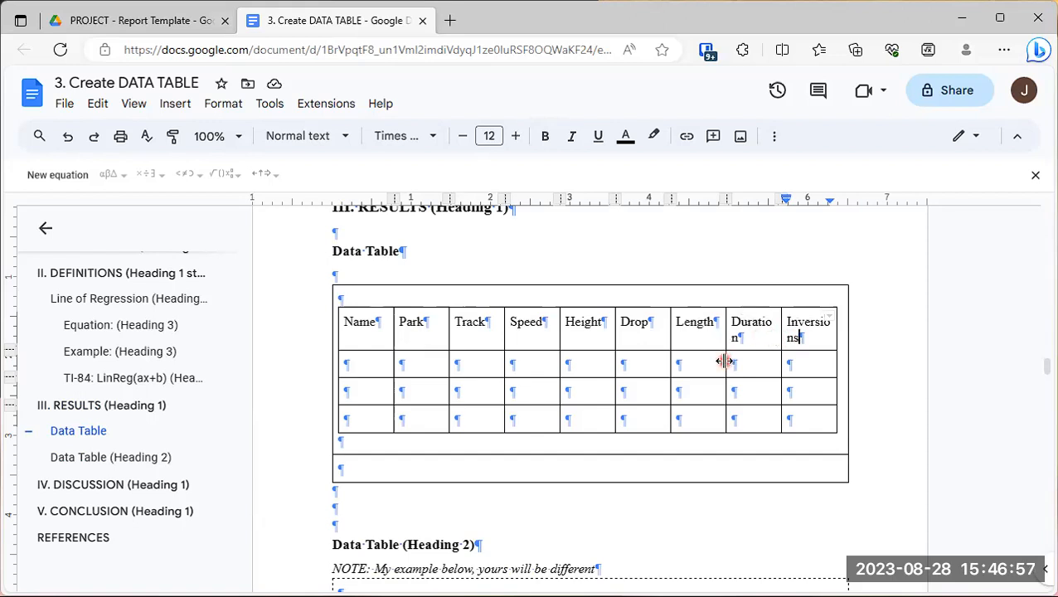
Step: Enter "Millennium Force" in the Name column of the first data row
left_click(371, 365)
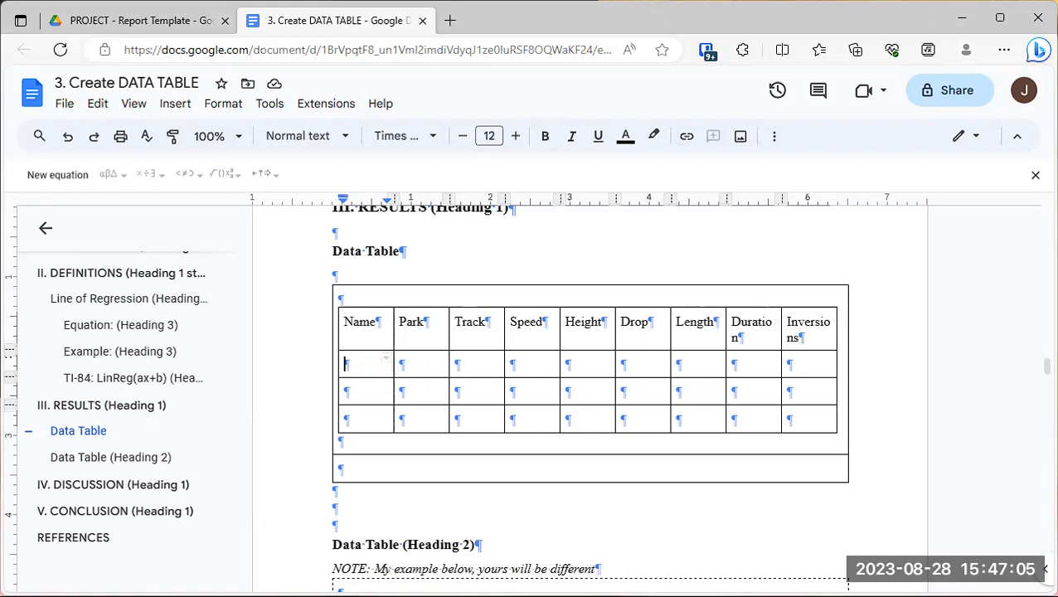
left_click(371, 365)
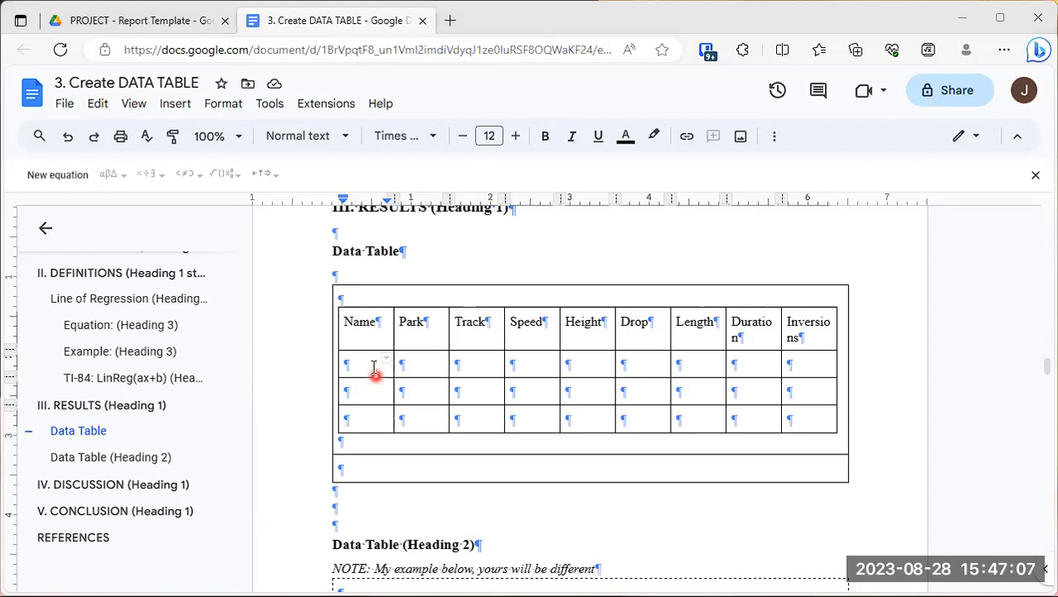
double_click(371, 364)
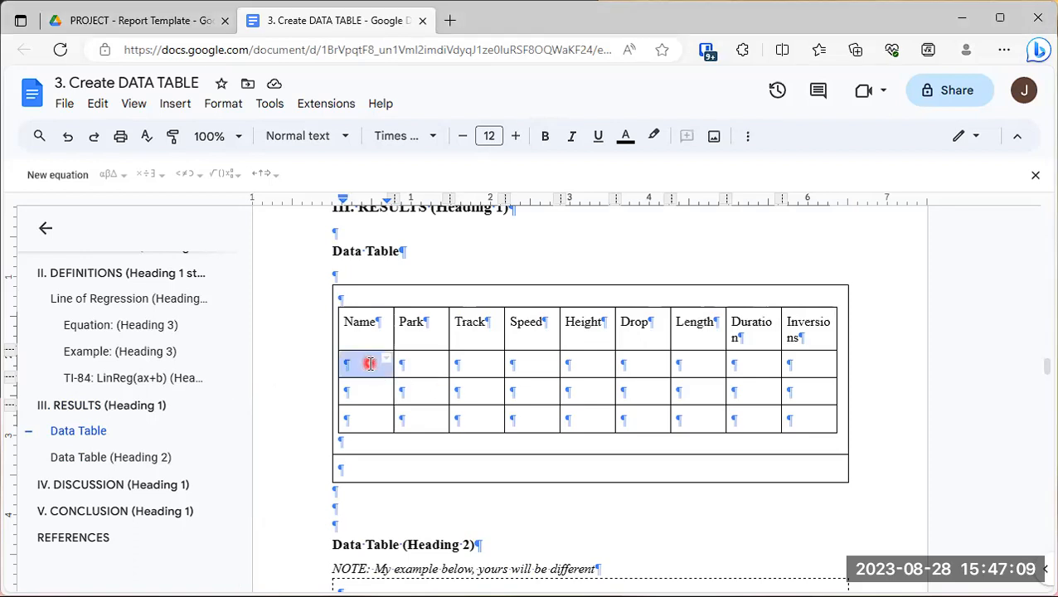
left_click(367, 365)
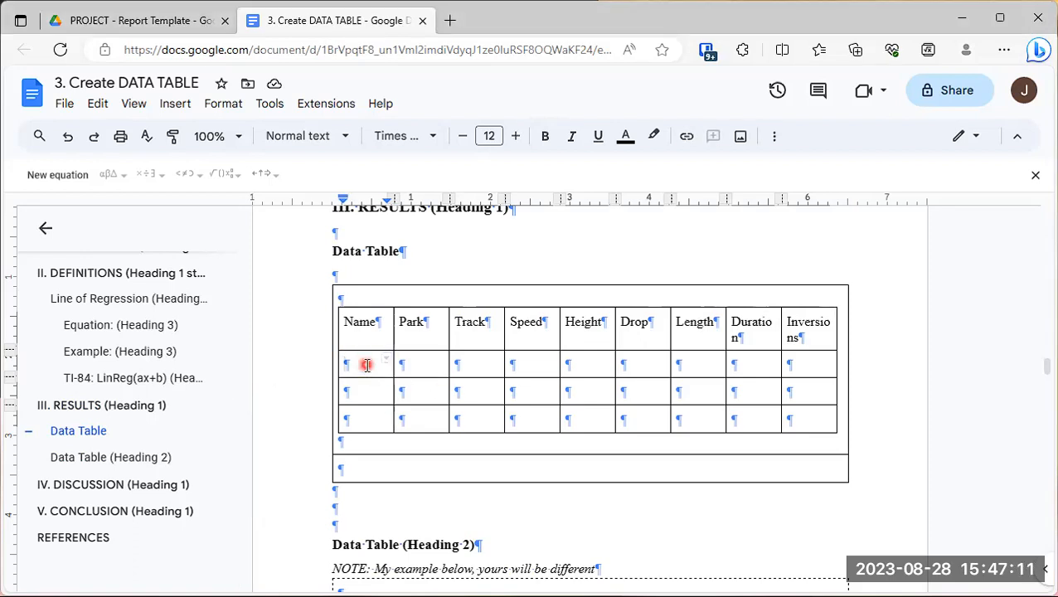
type("Mi")
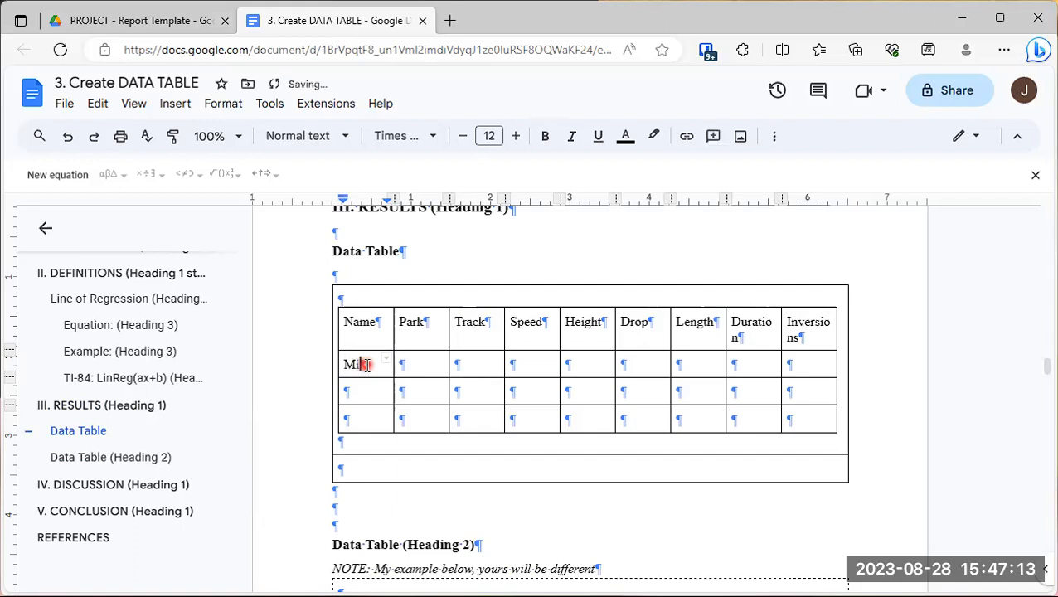
type("llennium force")
key("BackSpace")
key("BackSpace")
key("BackSpace")
key("BackSpace")
key("BackSpace")
type("Force")
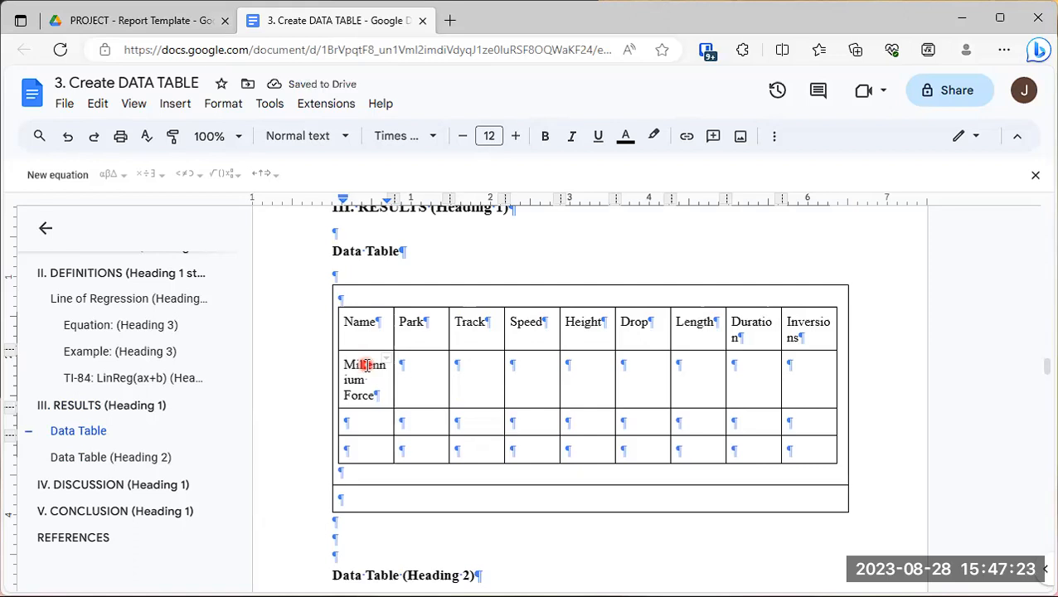
Step: Fill the Millennium Force row with Park "Cedar Point", Track "Steel" and Speed 93
key("Tab")
type("Ce")
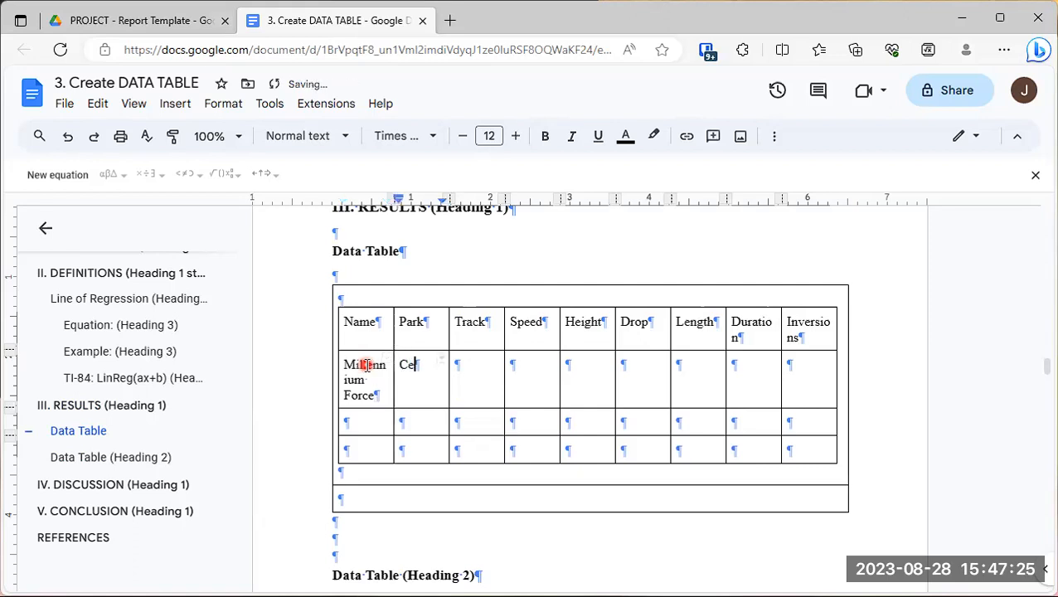
type("dar Point")
key("Tab")
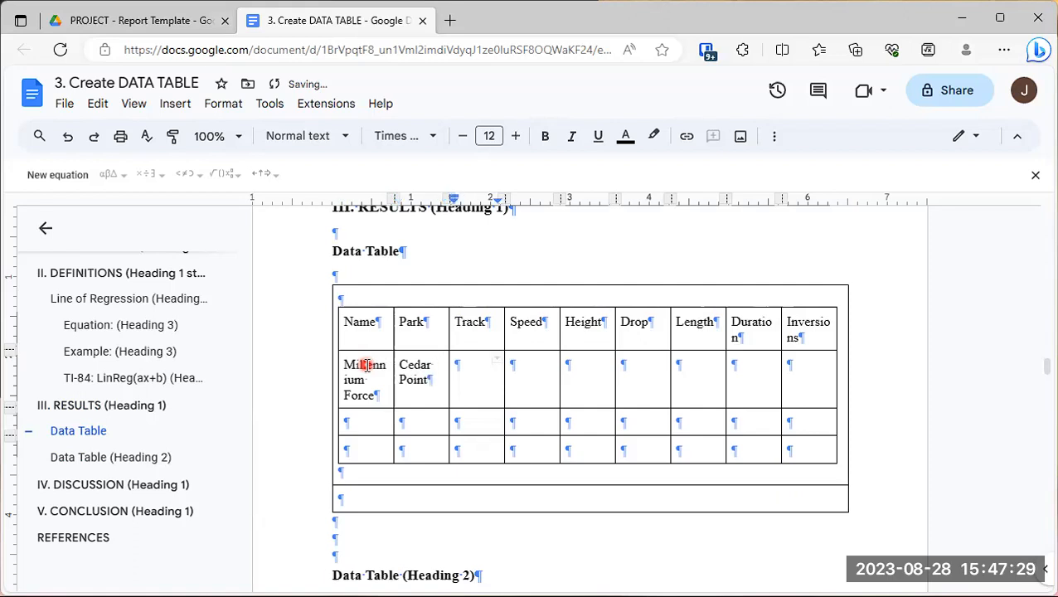
type("Steel")
key("Tab")
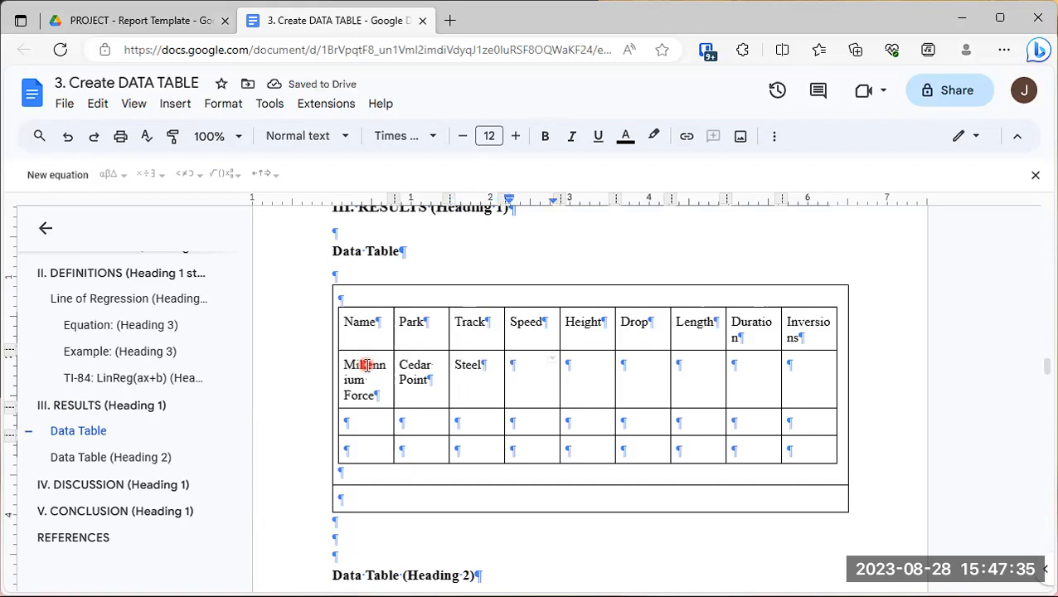
type("93")
key("Tab")
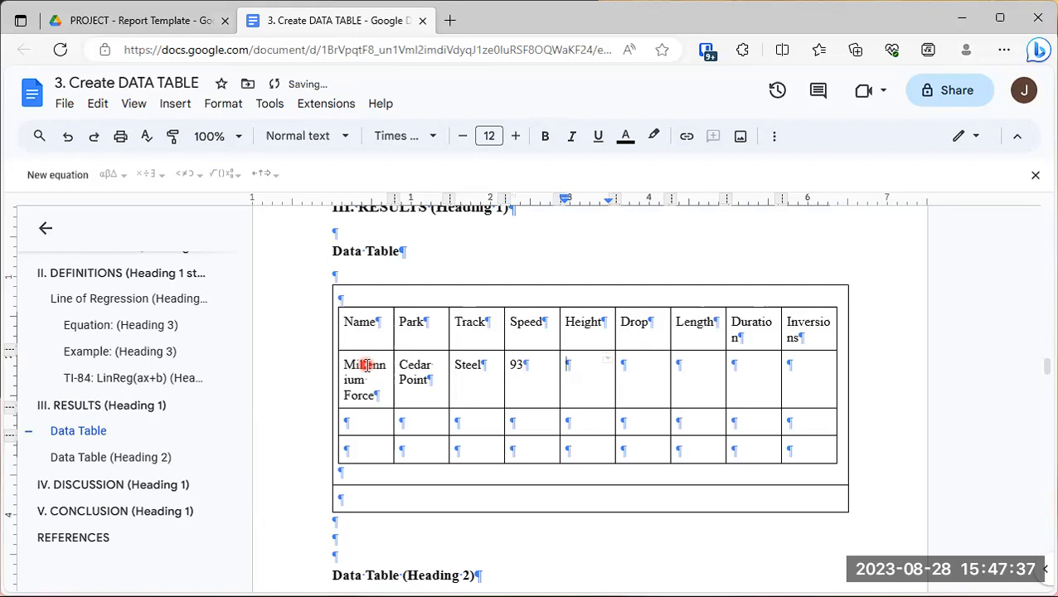
Step: Fill the Millennium Force row with Height 310, Drop 300 and Length 6595
type("310")
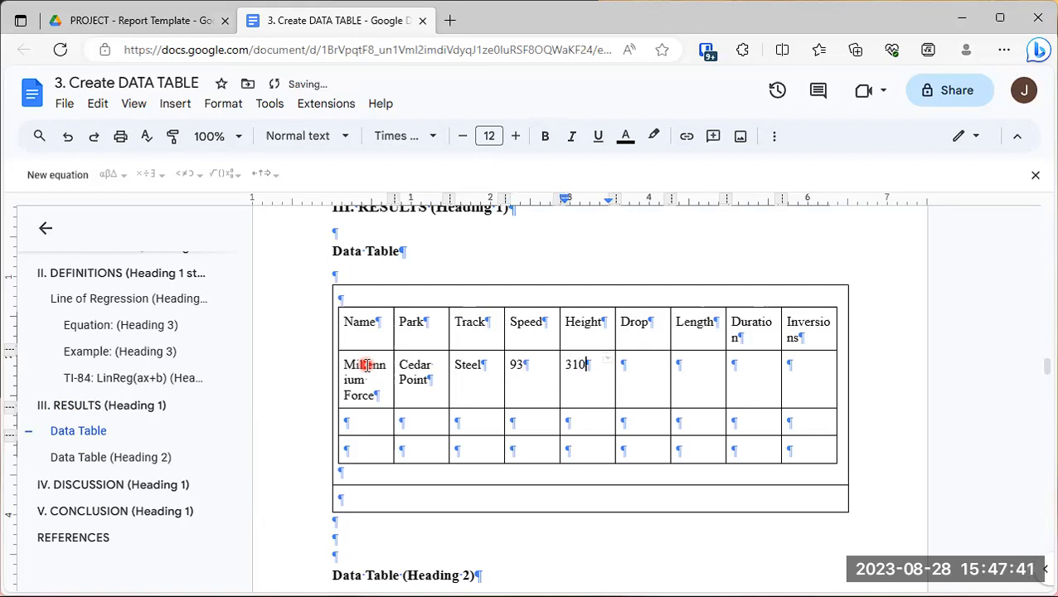
key("Tab")
type("300")
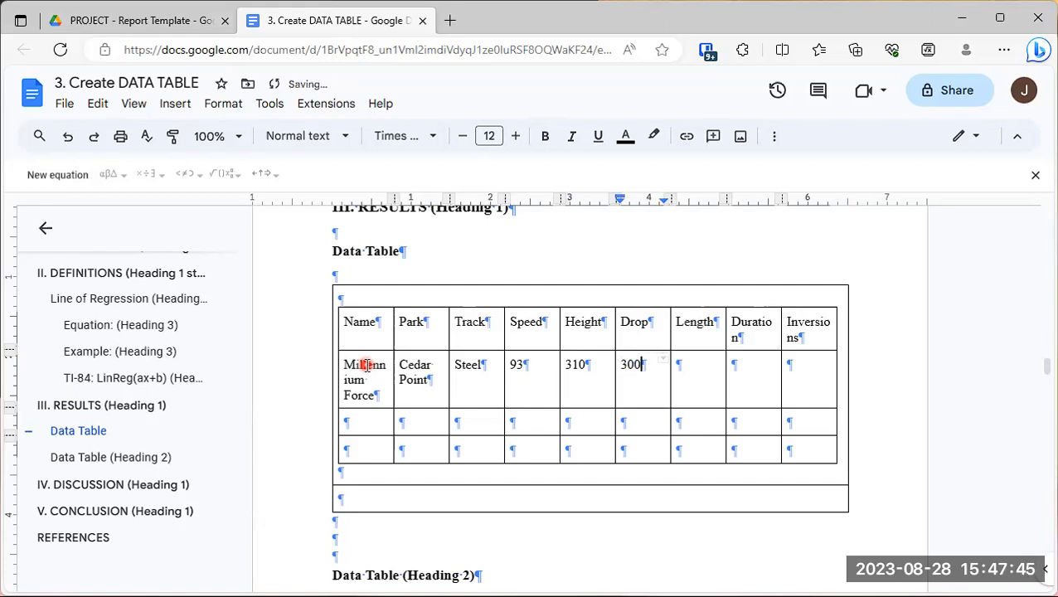
key("Tab")
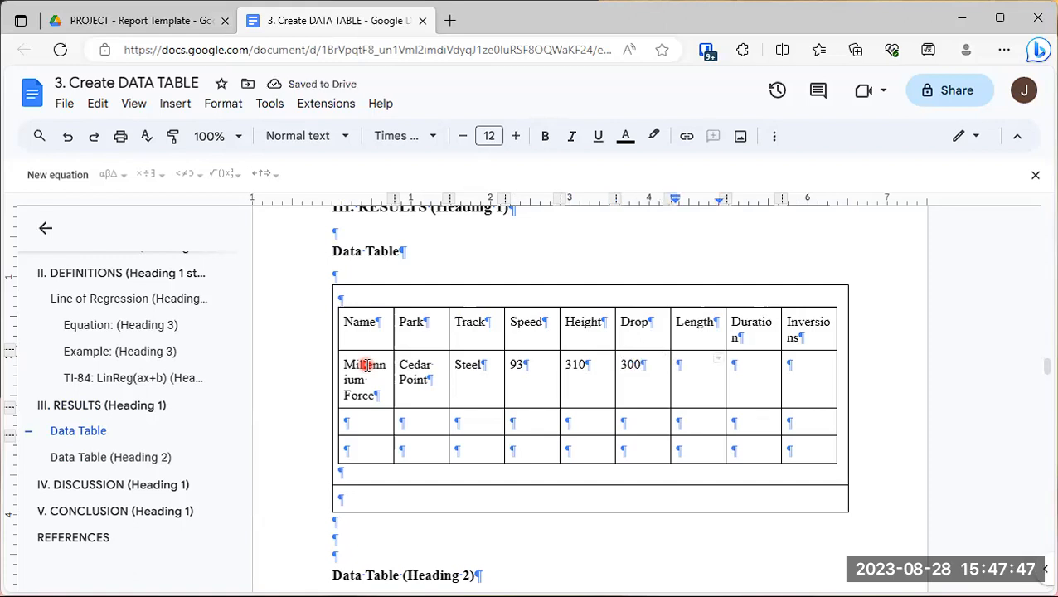
type("65")
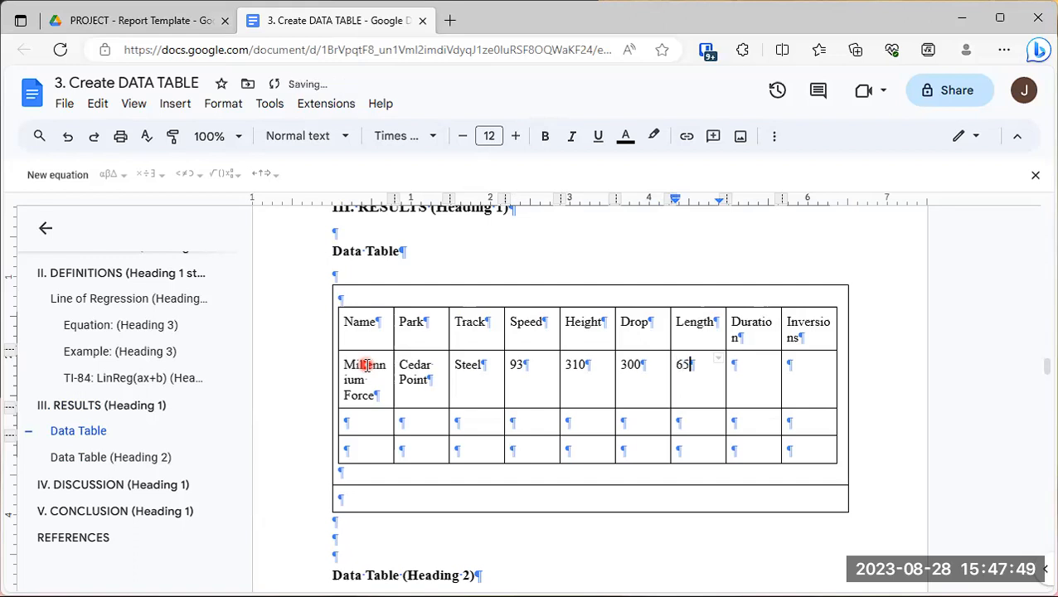
type("95")
key("Tab")
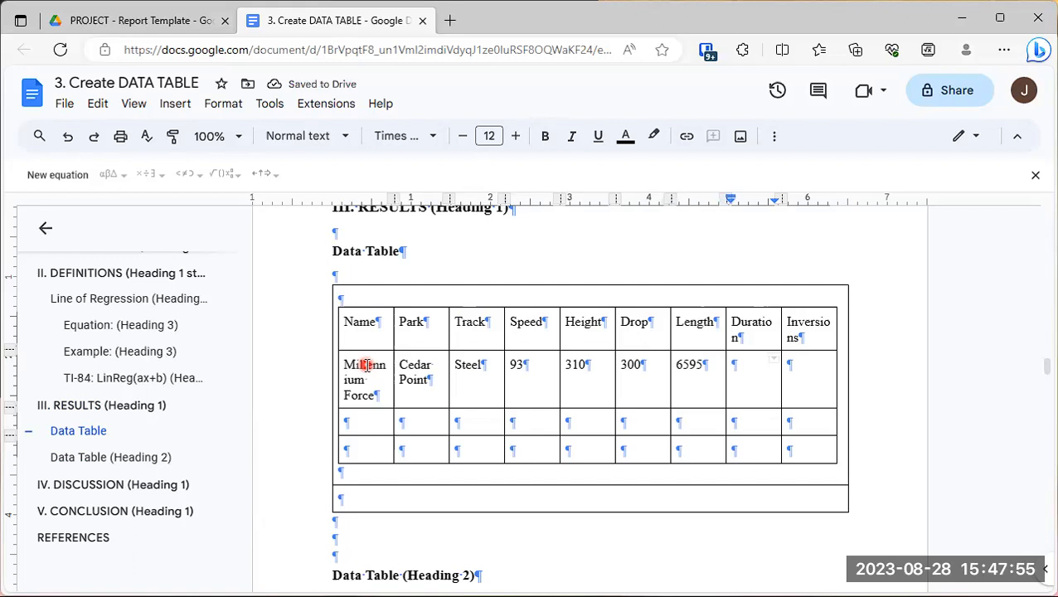
Step: Complete the Millennium Force row with Duration 165 and Inversions 0
type("165")
key("Tab")
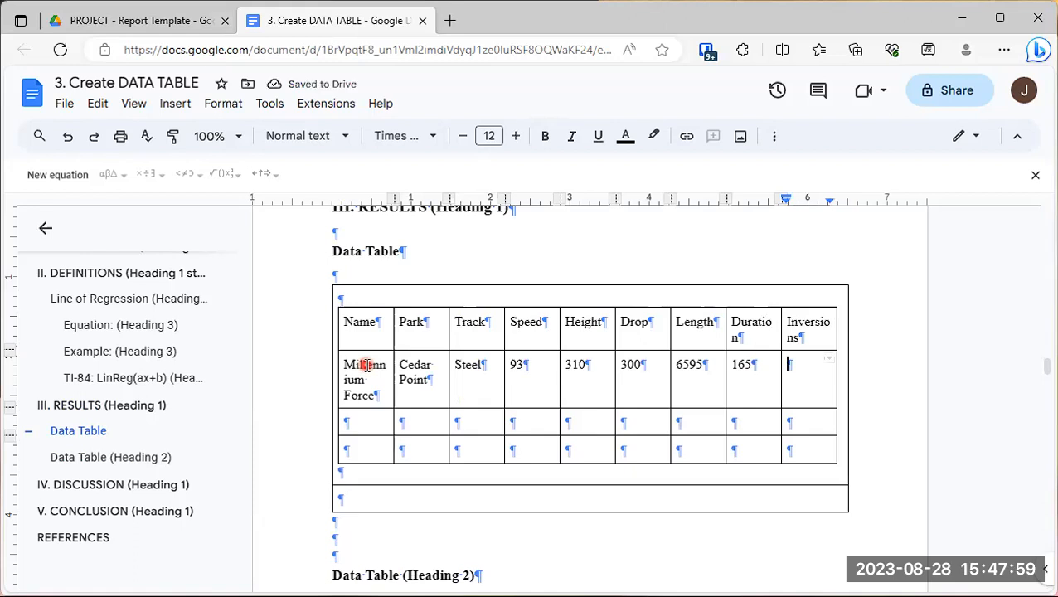
type("0")
Step: Enter "Rattler" as the Name and "Six Flags Fiesta Texas" as the Park in the second data row
left_click(370, 425)
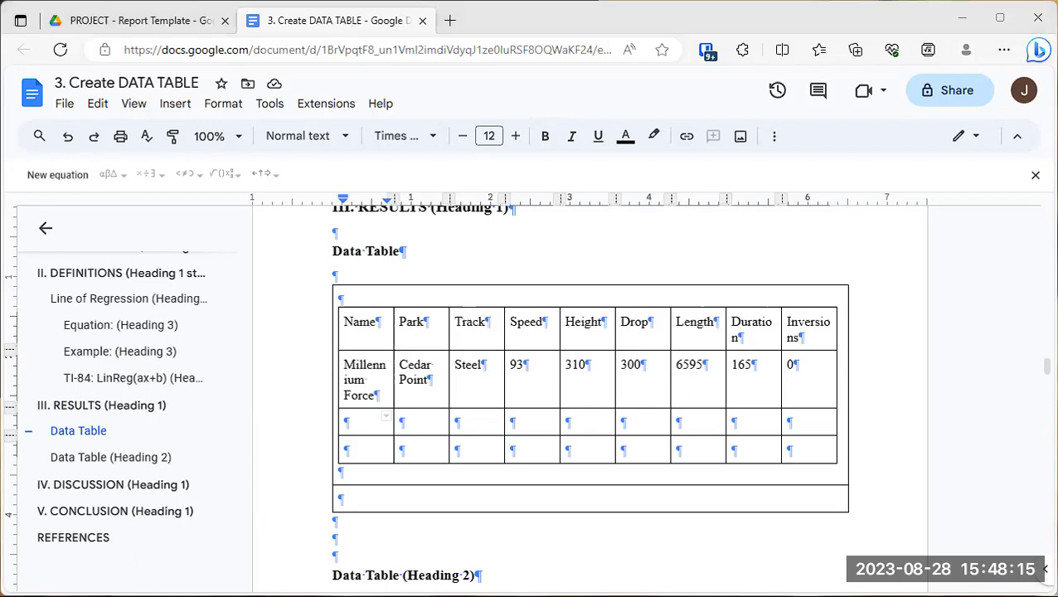
left_click(381, 424)
double_click(363, 424)
type("Rattler")
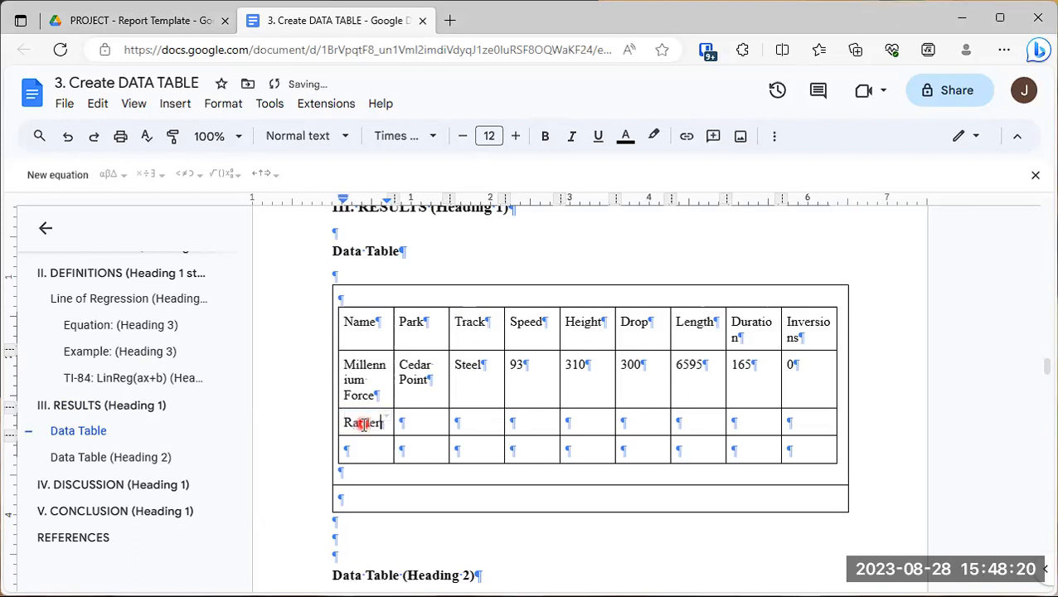
key("Tab")
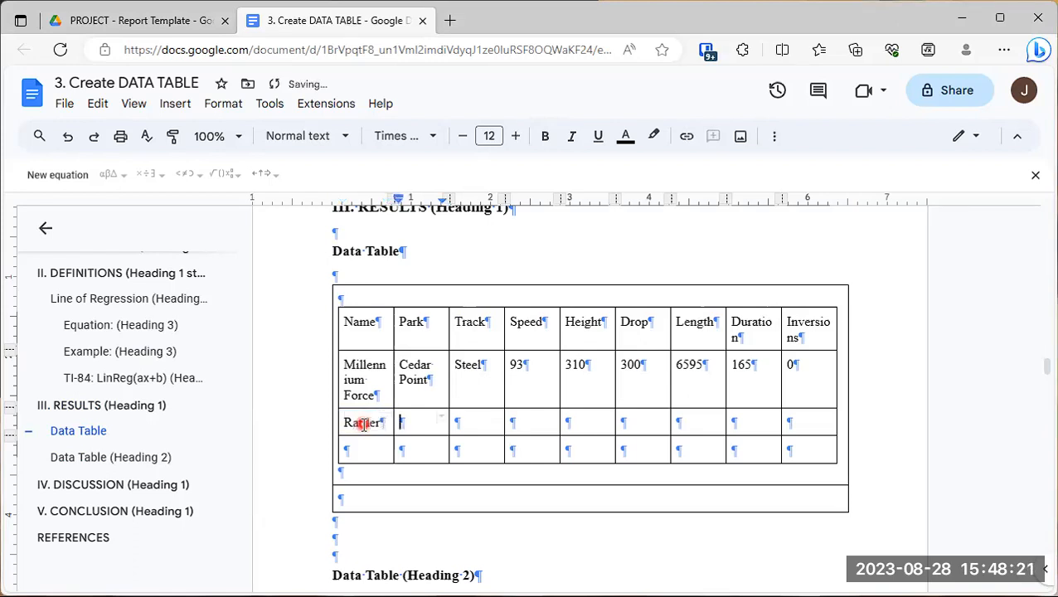
type("Six Fla")
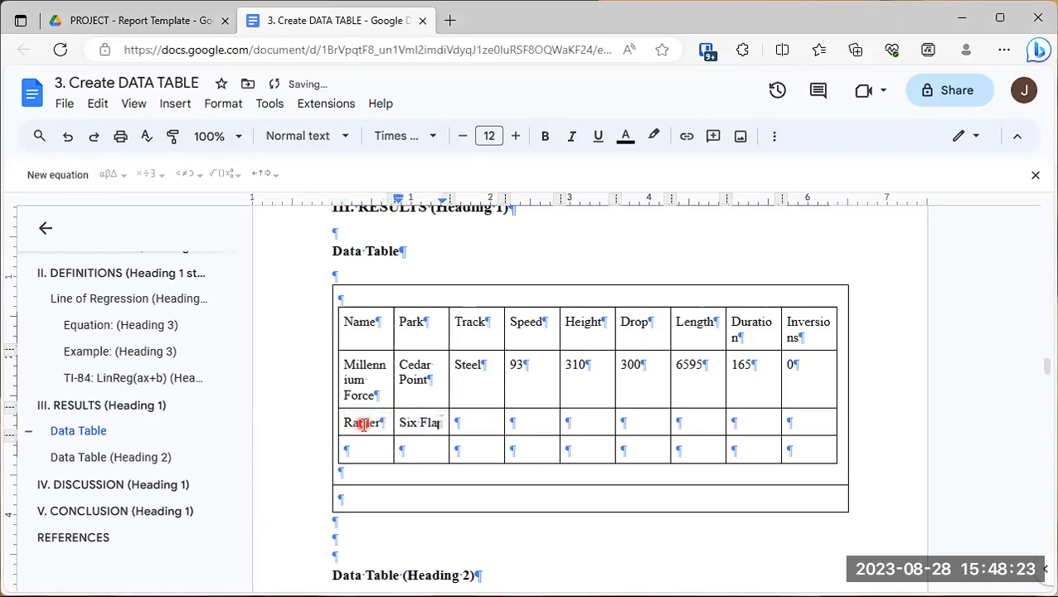
type("gs Fiest")
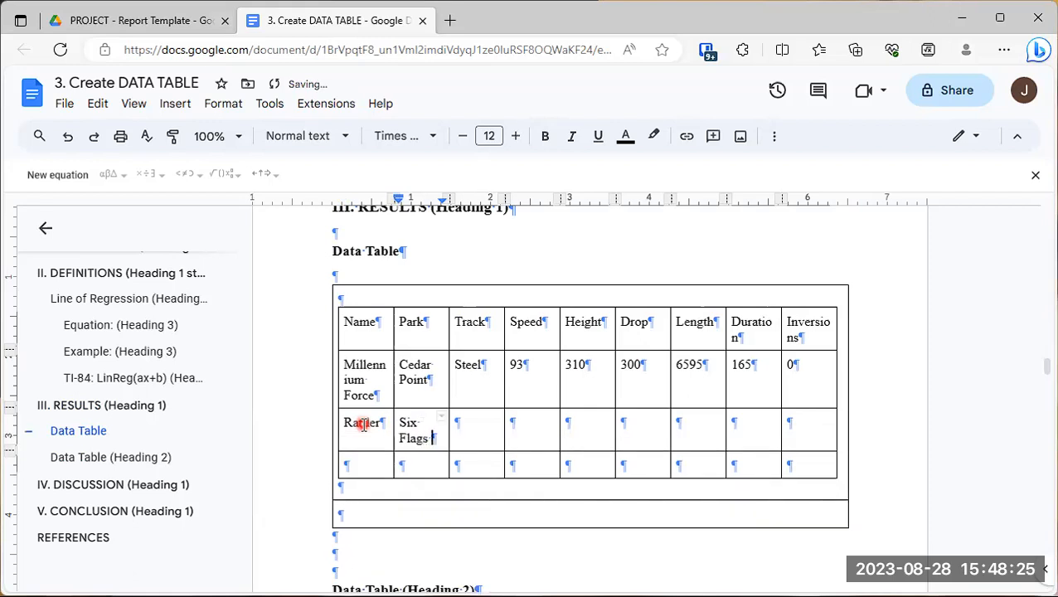
type("a Texas")
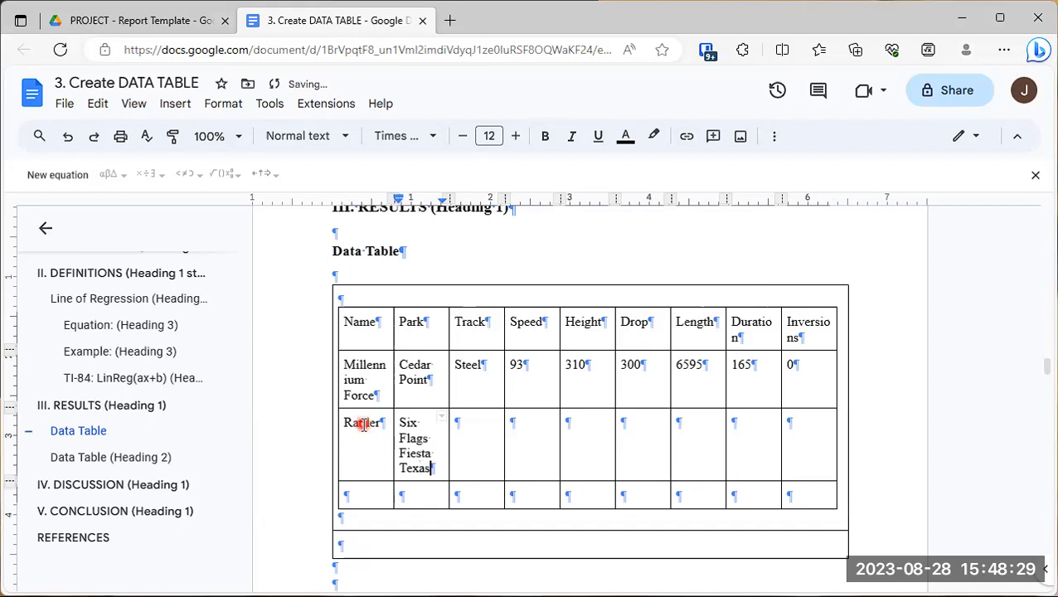
key("Tab")
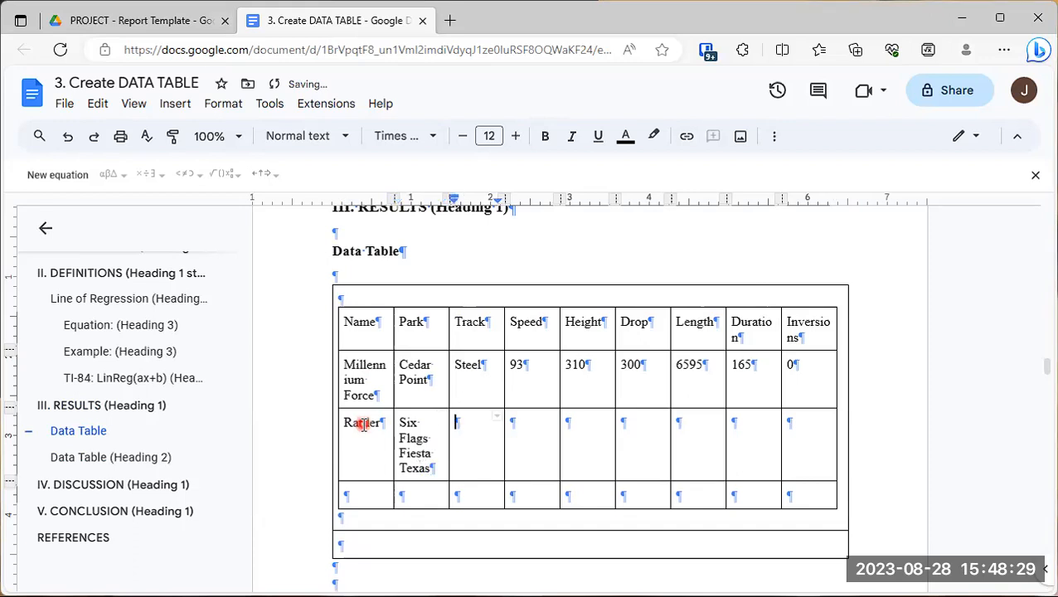
Step: Fill the Rattler row with Track "Wood", Speed 73 and Height 179.5
type("Wood")
key("Tab")
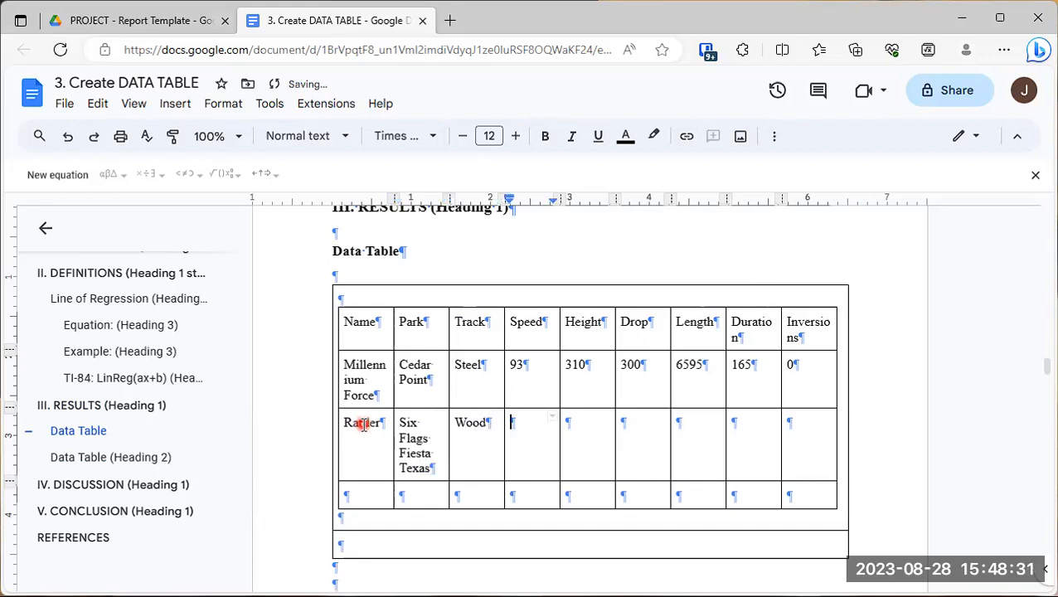
type("73")
key("Tab")
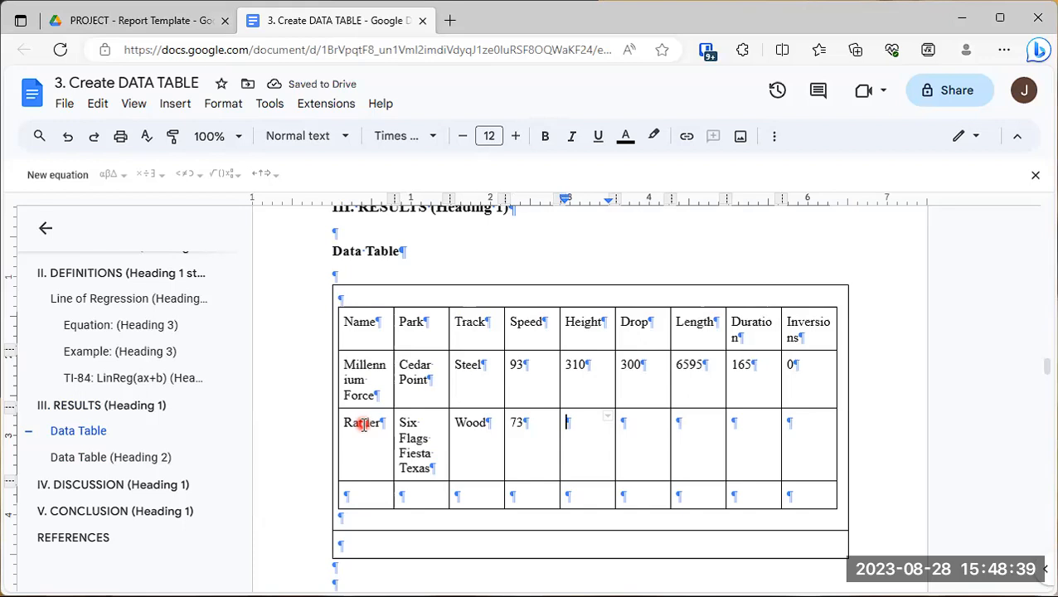
type("179.5")
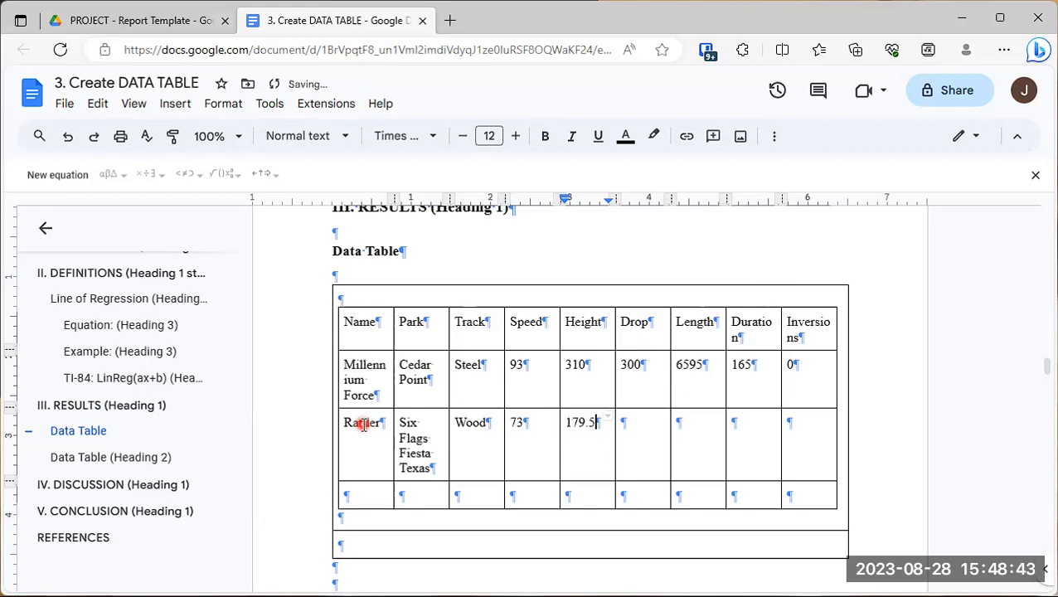
key("Tab")
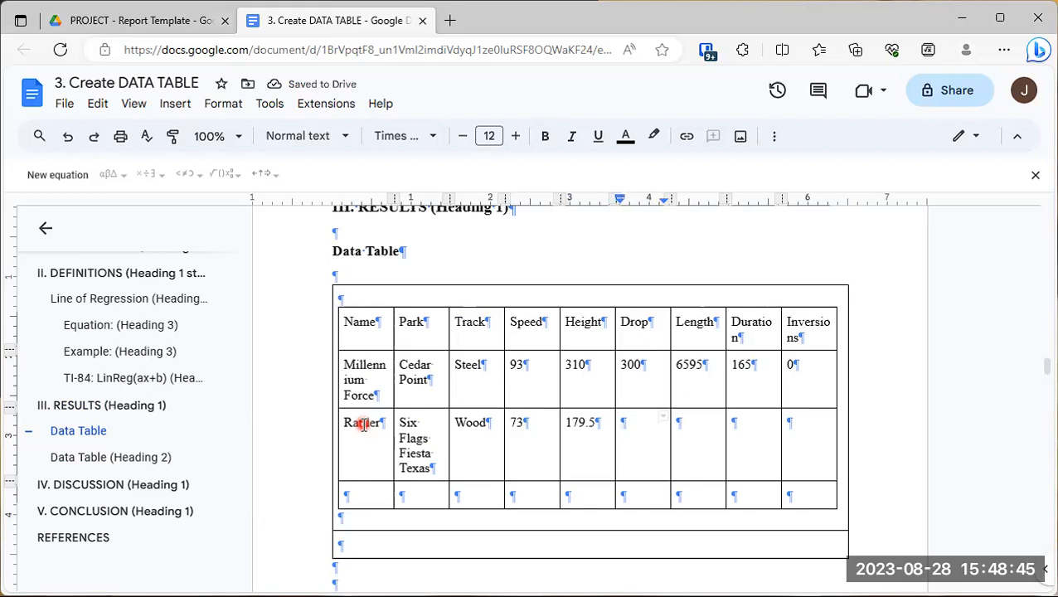
Step: Complete the Rattler row with Drop 166.5, Length 5,080, Duration 146 and Inversions 0
type("166.5")
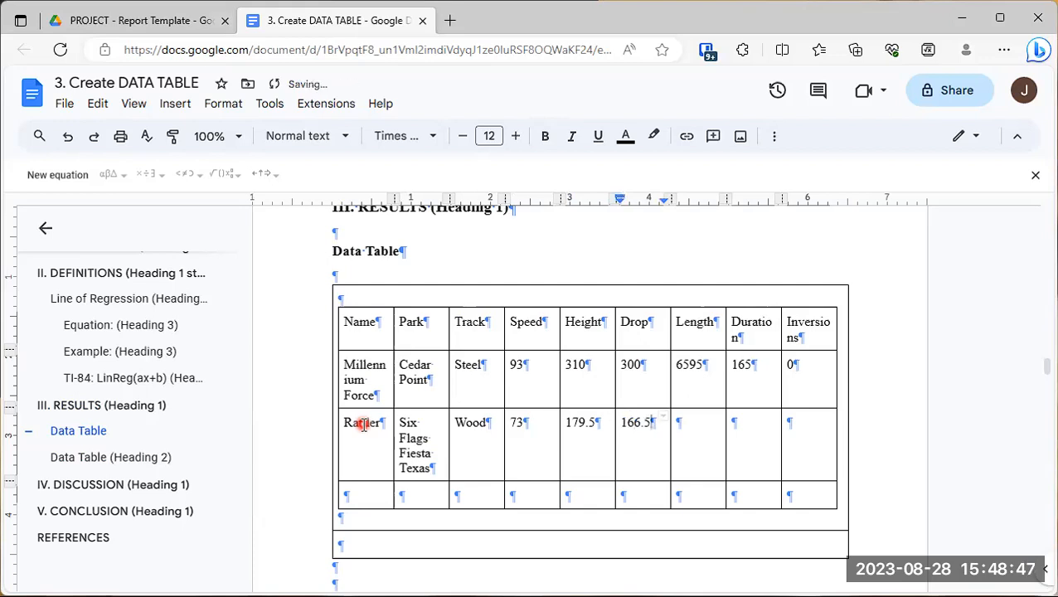
key("Tab")
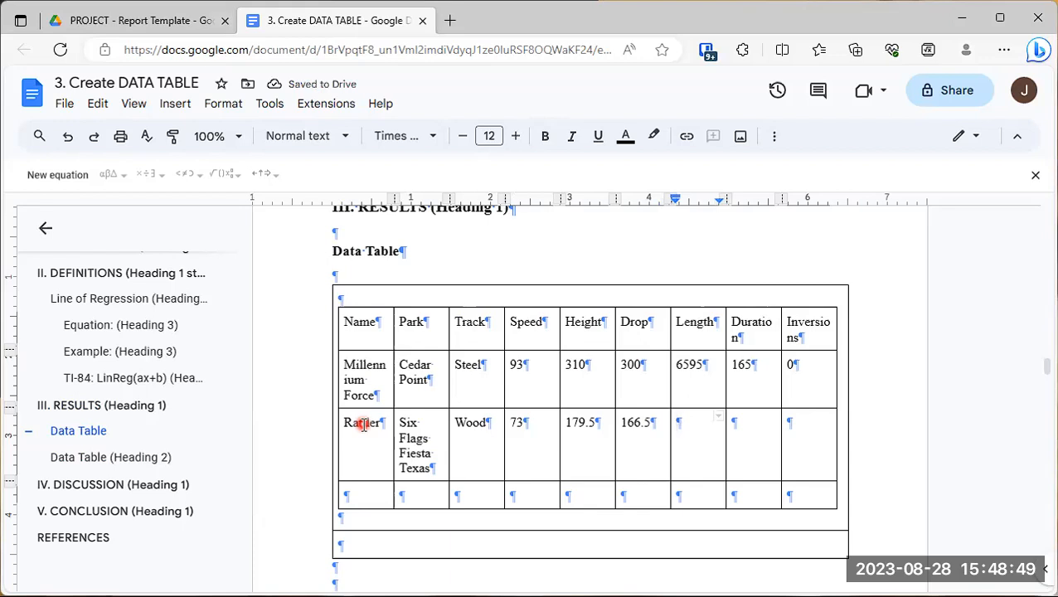
type("5.")
type("080")
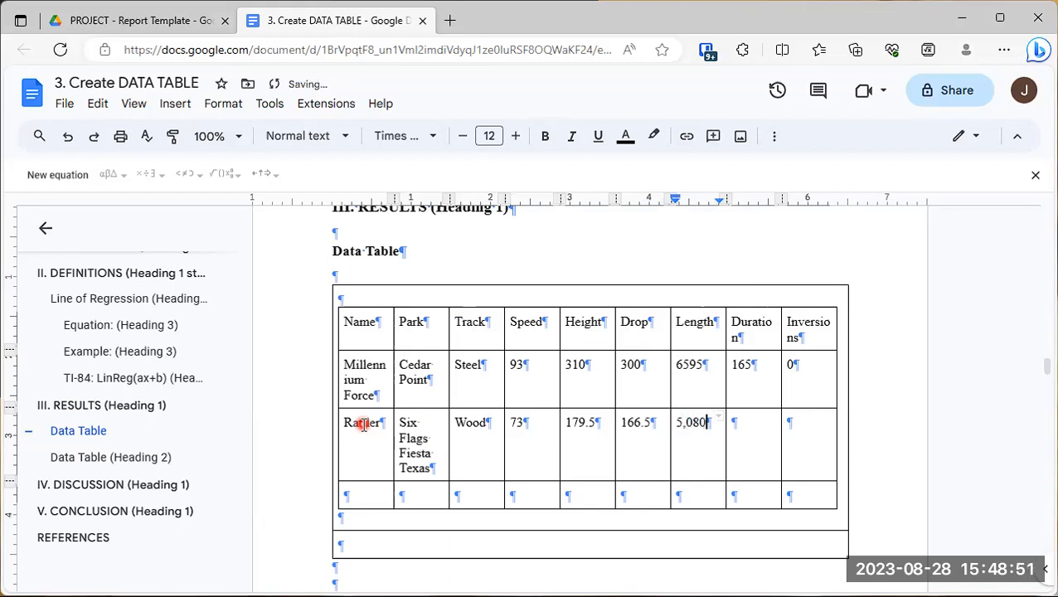
key("Tab")
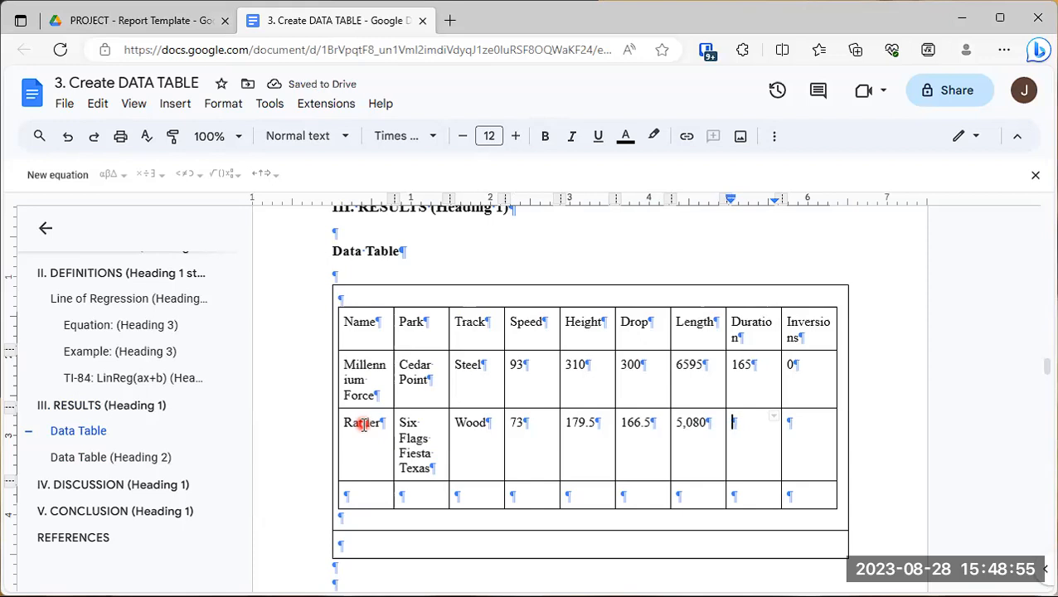
type("146")
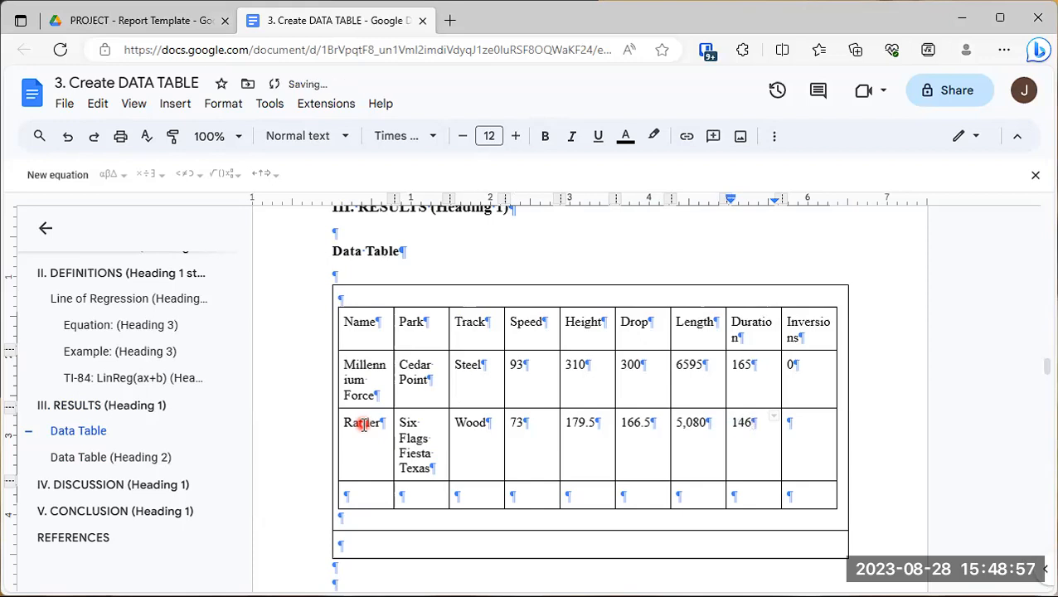
key("Tab")
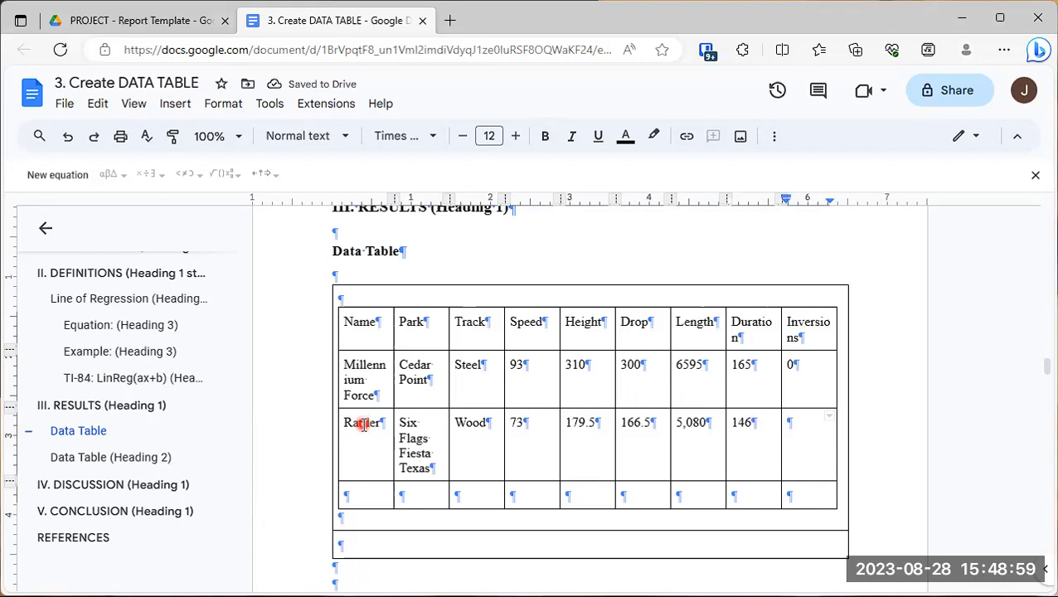
type("0")
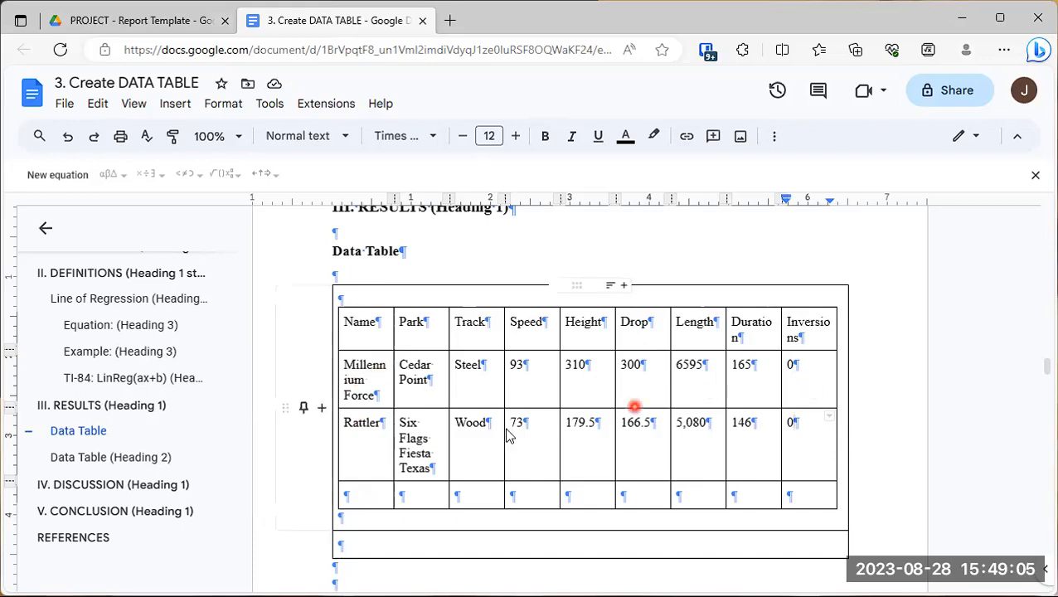
Step: Enter "..." in all nine cells of the nested table's last row
left_click(367, 497)
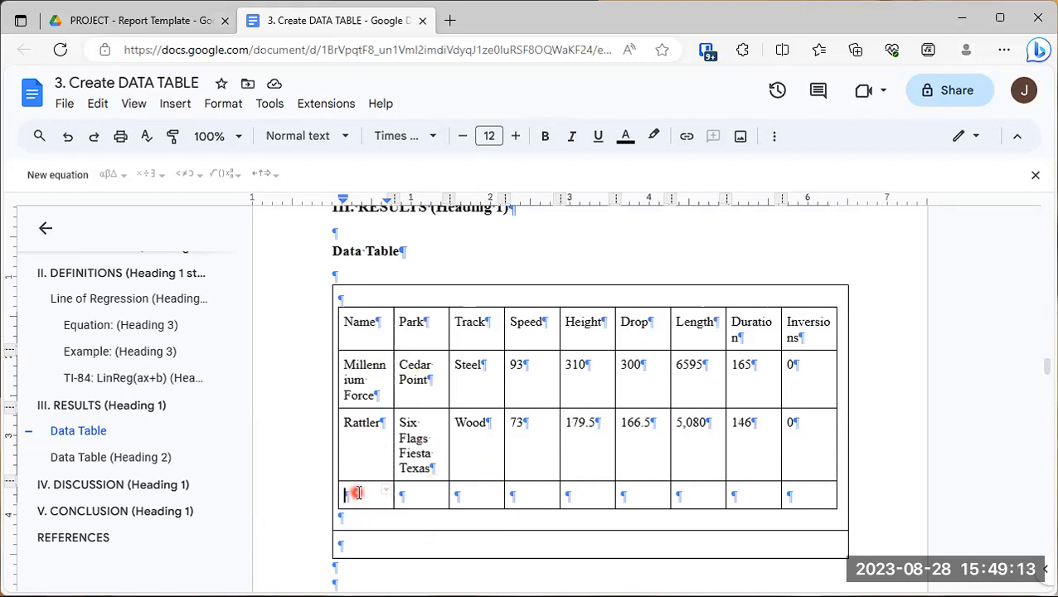
type("...")
left_click(425, 497)
type("...")
left_click(466, 497)
type("...")
left_click(538, 492)
type("...")
double_click(594, 496)
type("...")
double_click(637, 496)
type("...")
left_click(699, 496)
type("...")
left_click(761, 495)
type("...")
left_click(808, 497)
type("...")
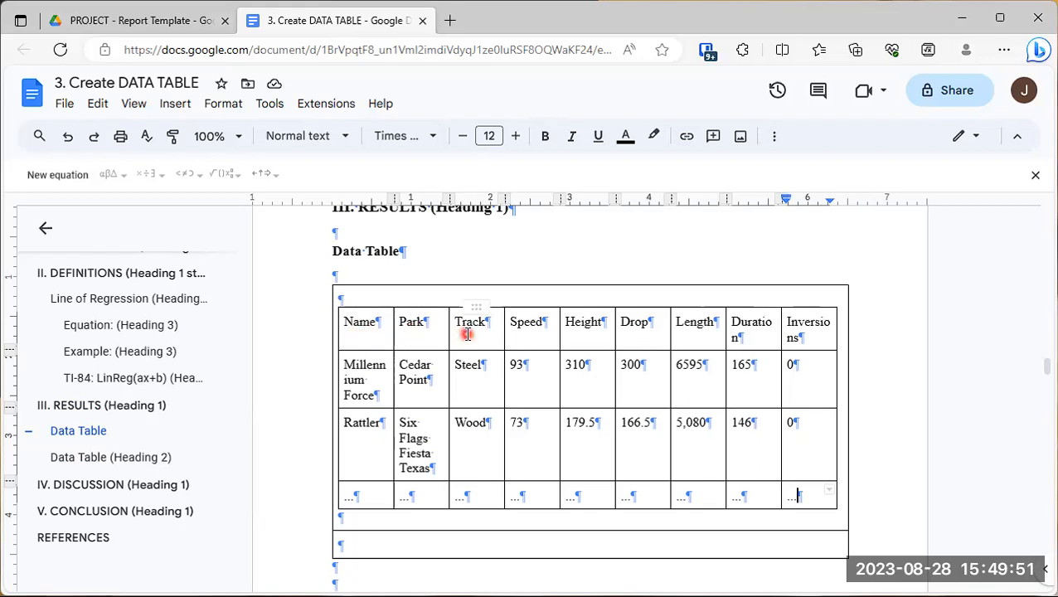
Step: Add the unit "( mph )" on a new line under the Speed heading and "( ft. )" under the Height heading
left_click(531, 325)
left_click(549, 327)
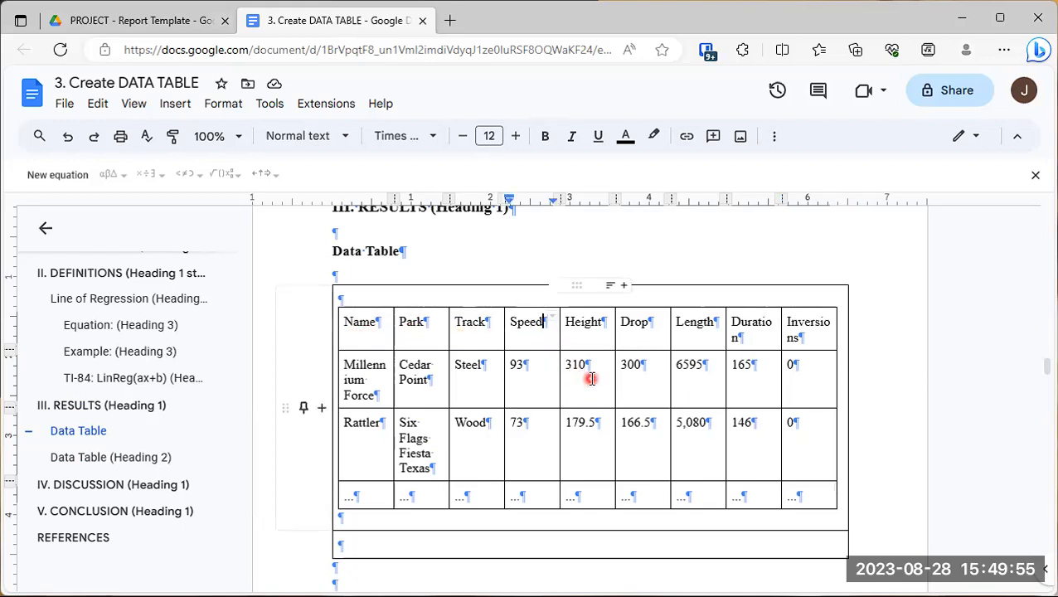
key("Return")
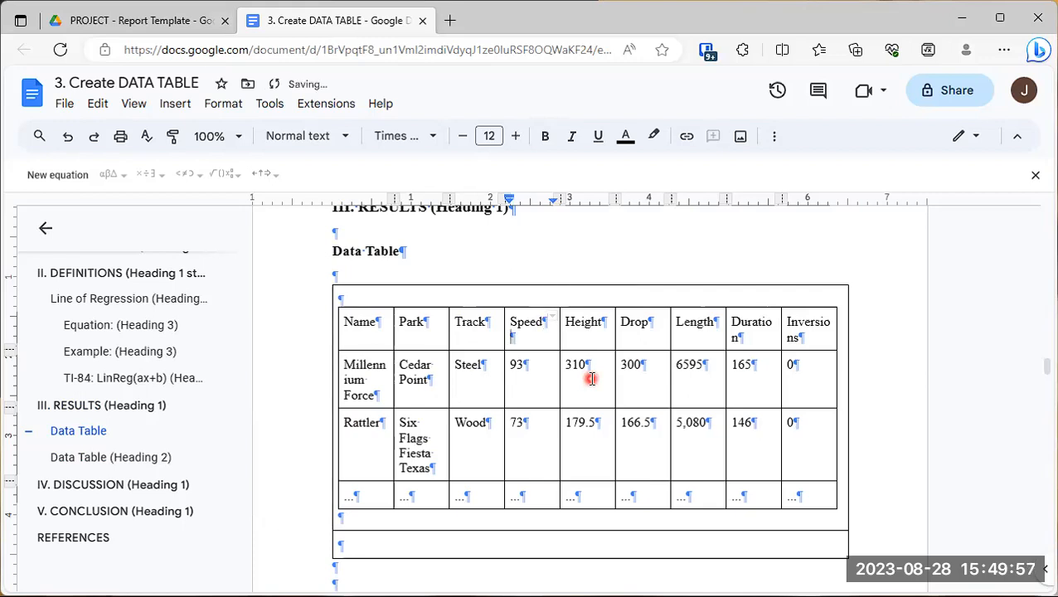
type("(mph")
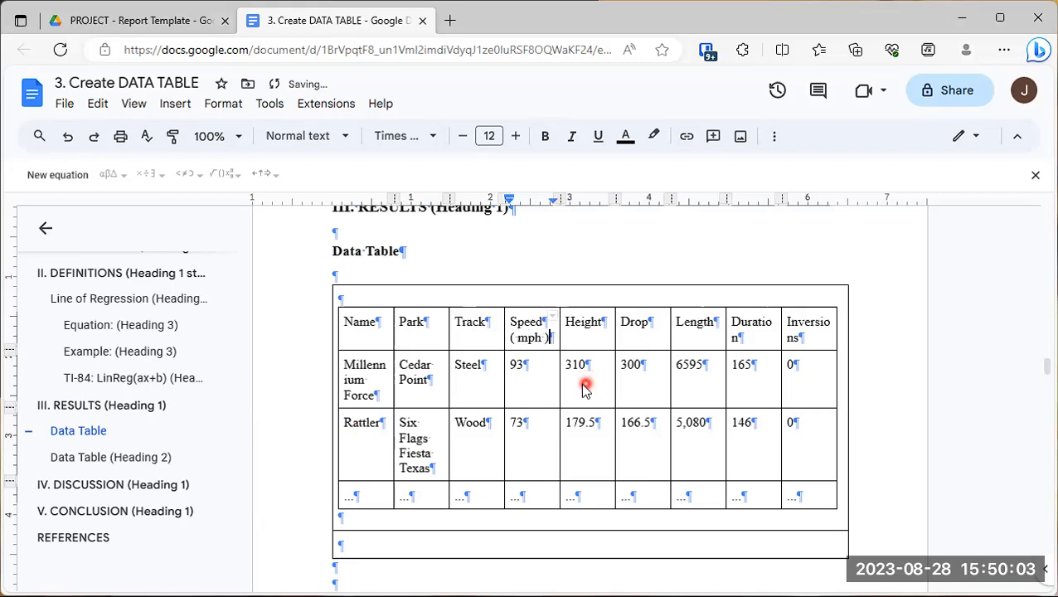
left_click(606, 323)
key("Return")
type("(")
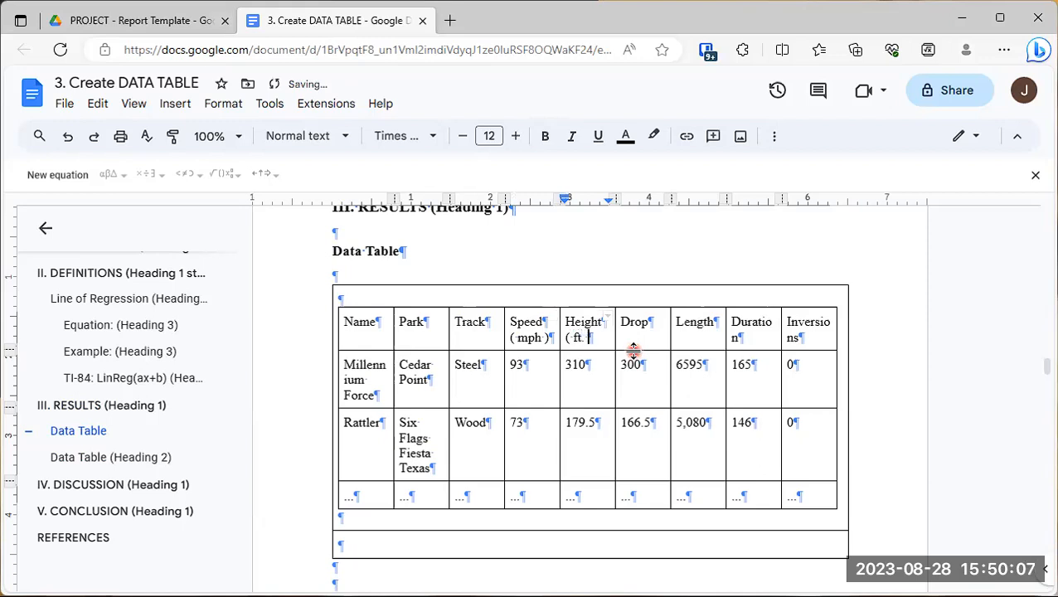
type("ft.)")
Step: Add the unit "( ft. )" on a new line under both the Drop and Length headings
left_click(654, 326)
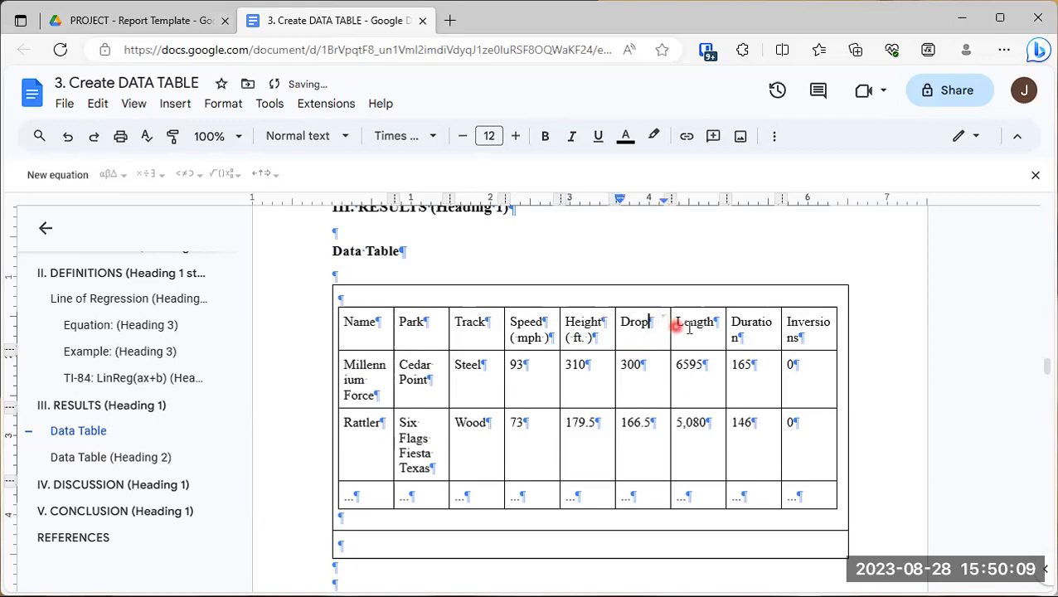
key("Return")
type("( ft.")
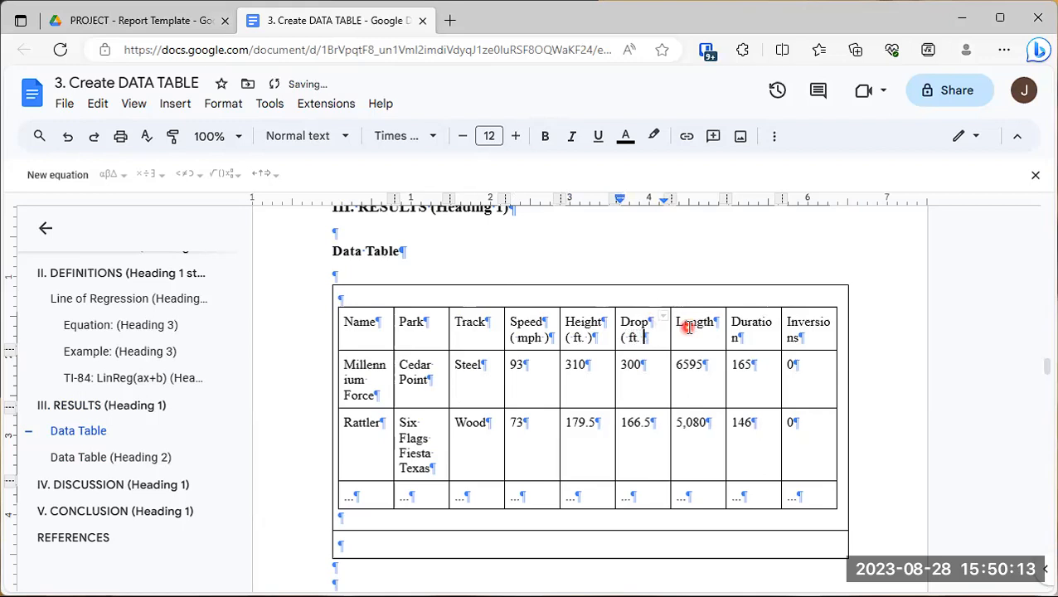
left_click(715, 322)
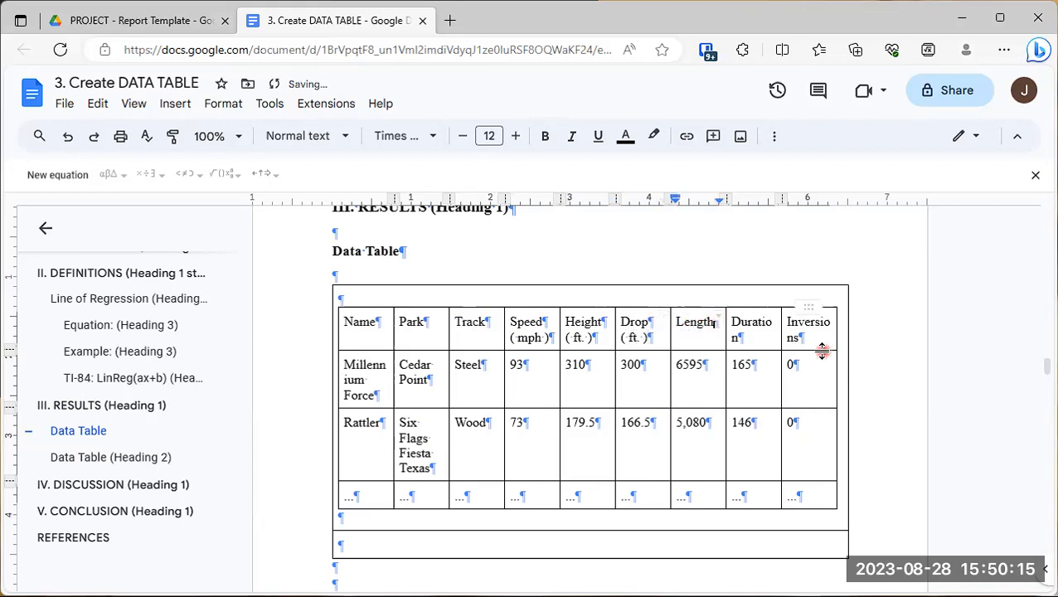
key("Return")
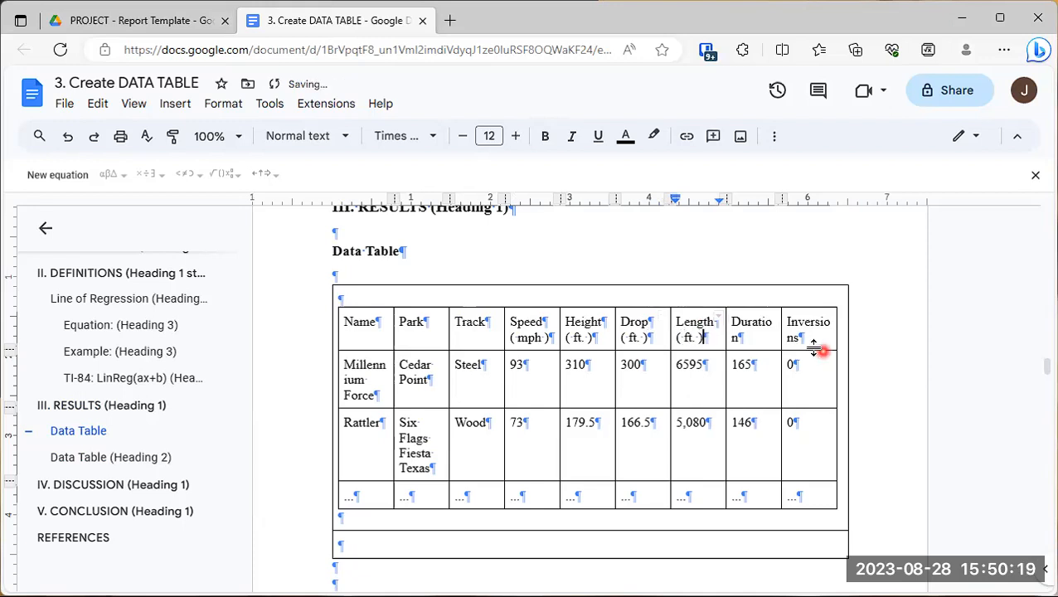
Step: Add the unit "(sec.)" on a new line under the Duration heading
left_click(762, 341)
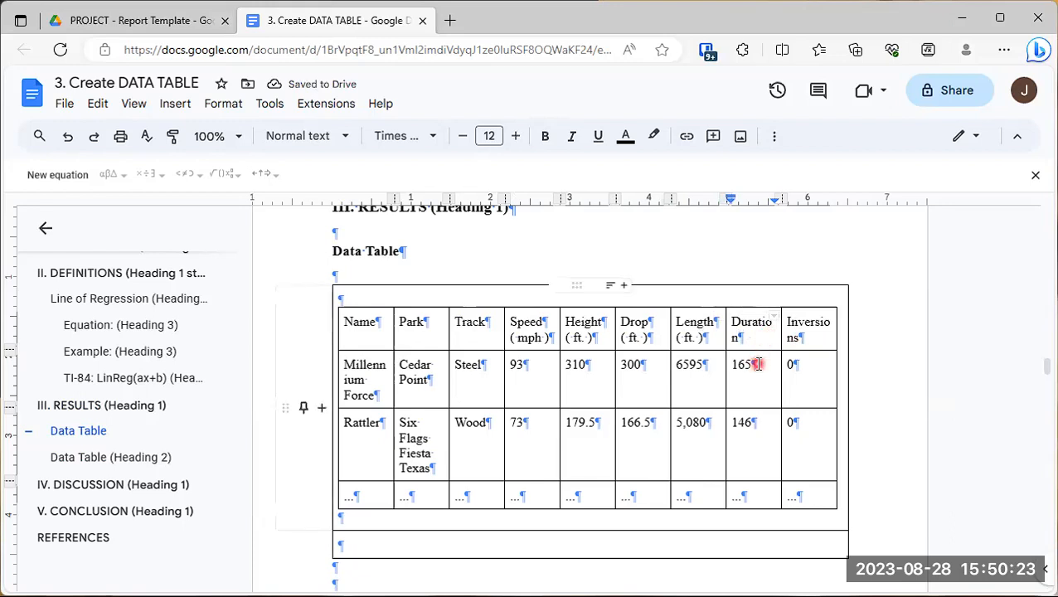
type("(")
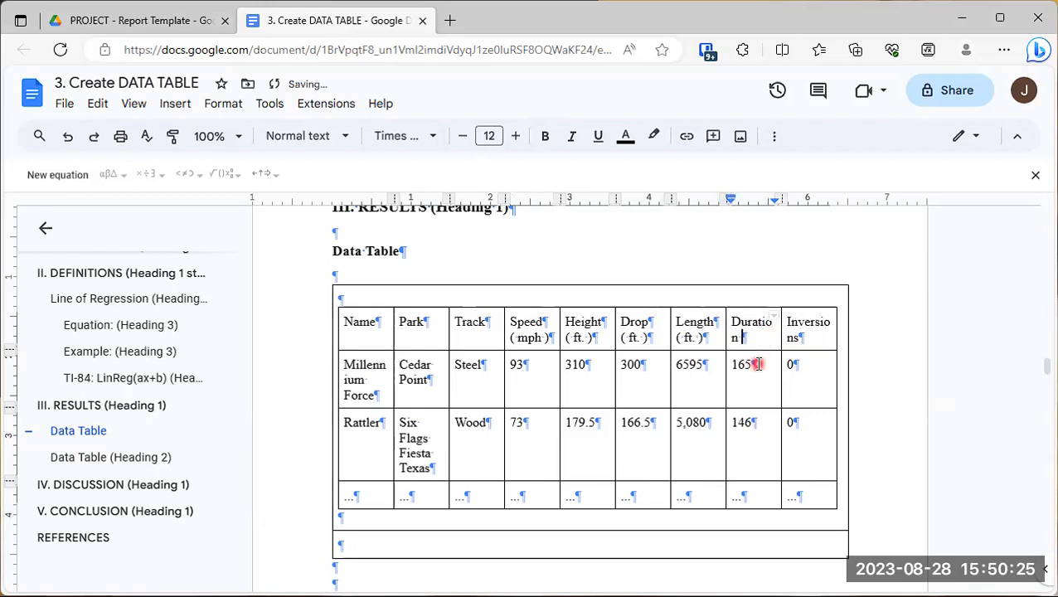
key("Return")
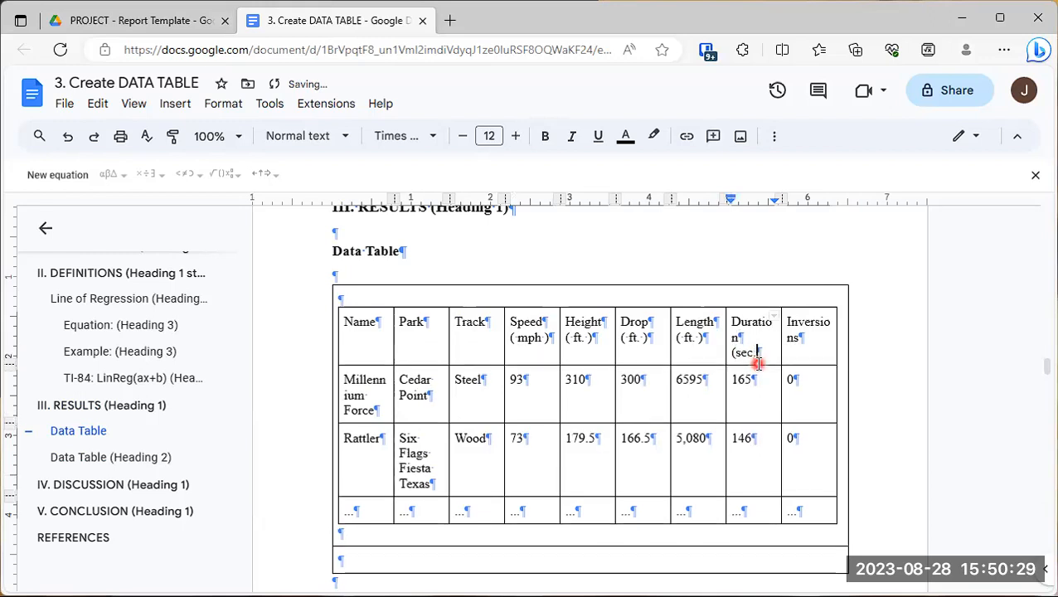
left_click(813, 338)
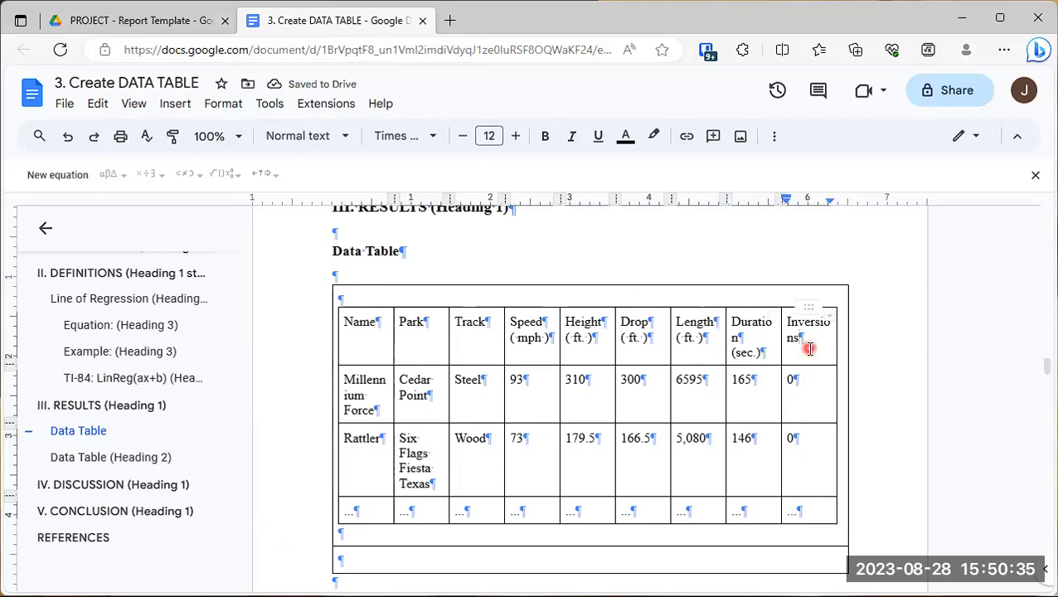
left_click(808, 380)
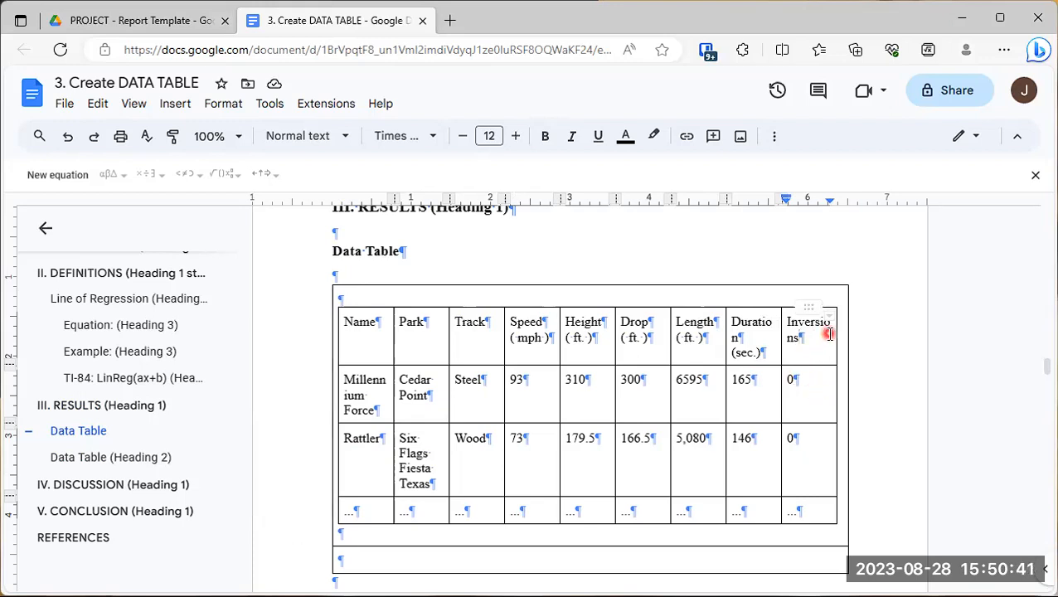
key("Return")
key("BackSpace")
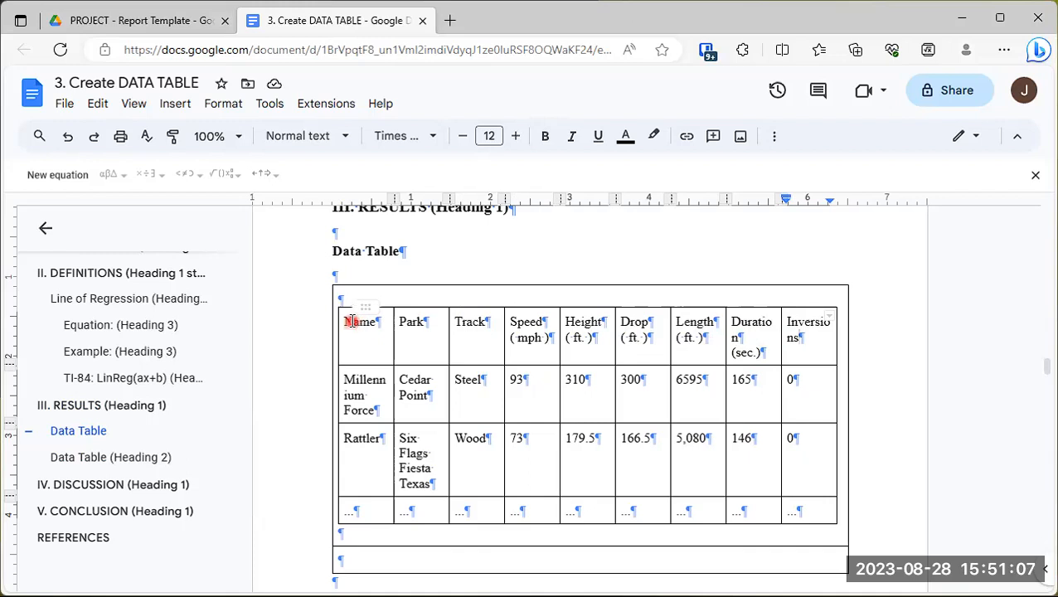
Step: Make all the column headings in the nested table's first row bold, from Name through Inversions
left_click_drag(340, 320, 799, 329)
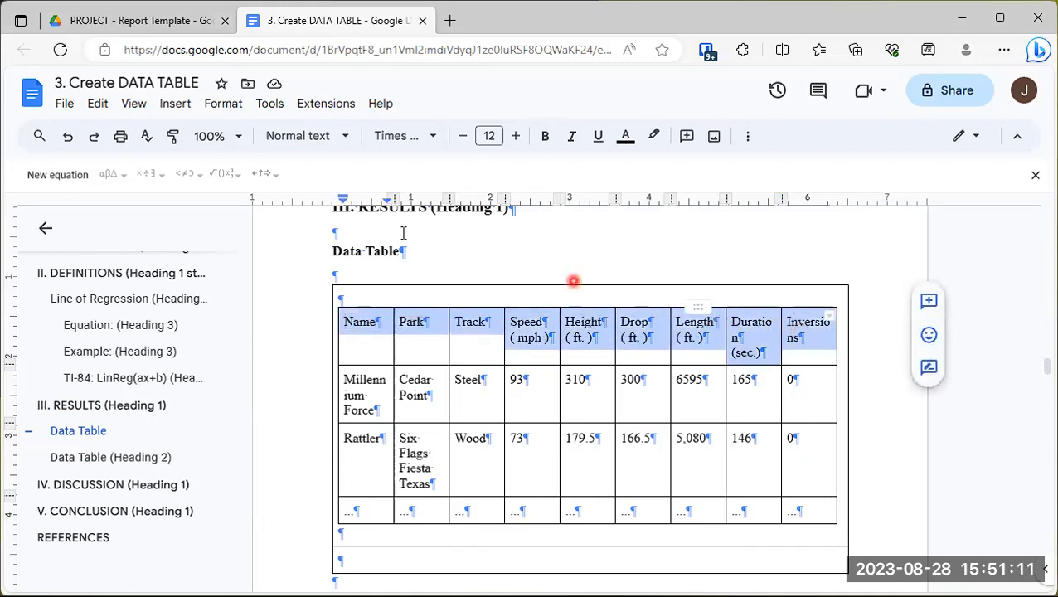
left_click(545, 140)
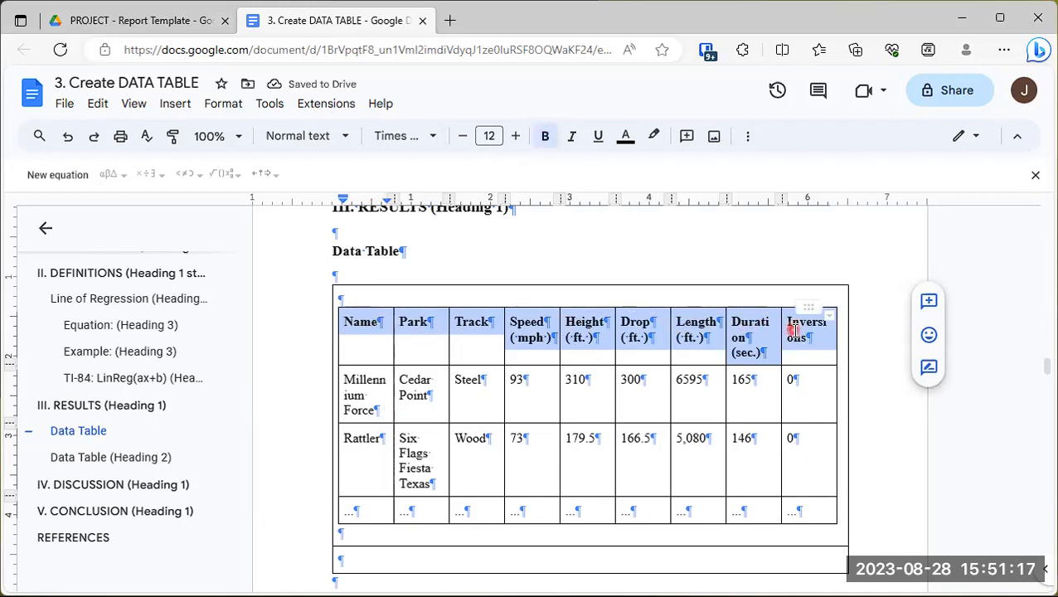
left_click(457, 344)
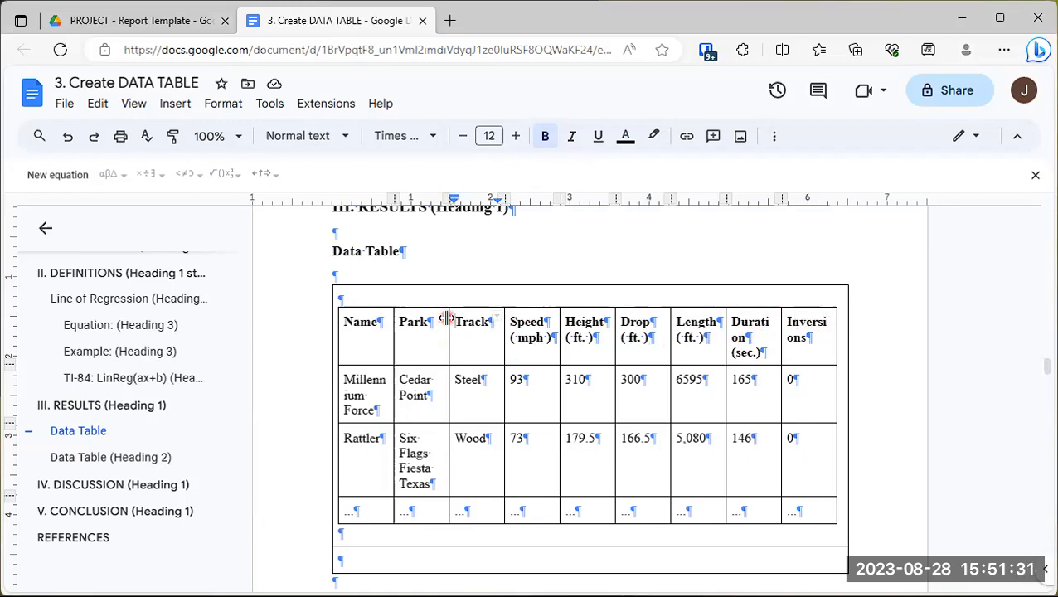
Step: Adjust the nested table's column widths so the words Duration and Inversions each fit on one line in the heading row
left_click_drag(392, 317, 495, 329)
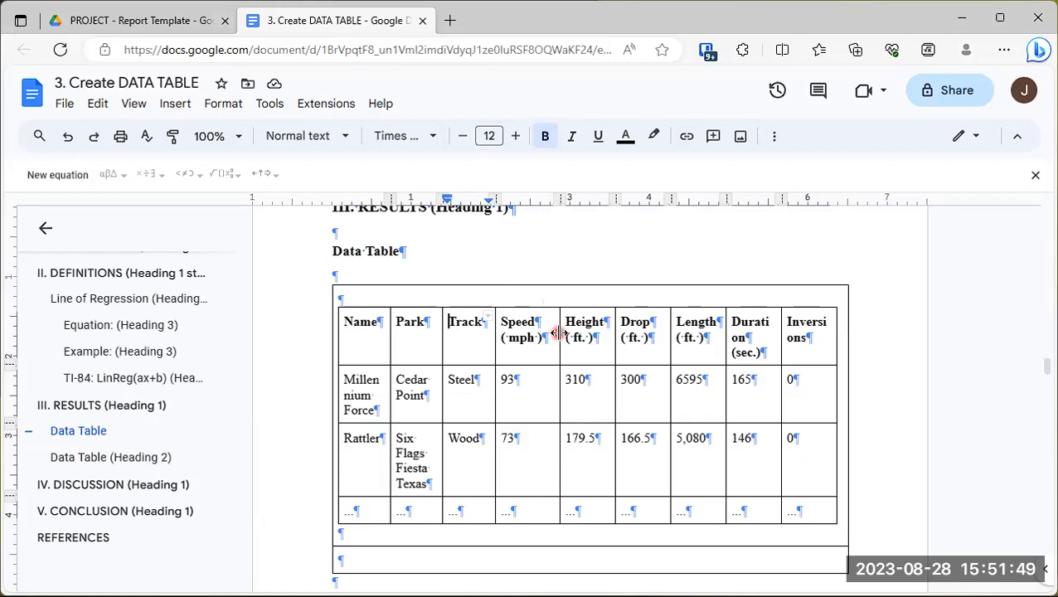
left_click_drag(559, 333, 602, 331)
left_click_drag(667, 324, 648, 331)
left_click(652, 334)
left_click_drag(727, 327, 702, 327)
left_click_drag(784, 326, 763, 335)
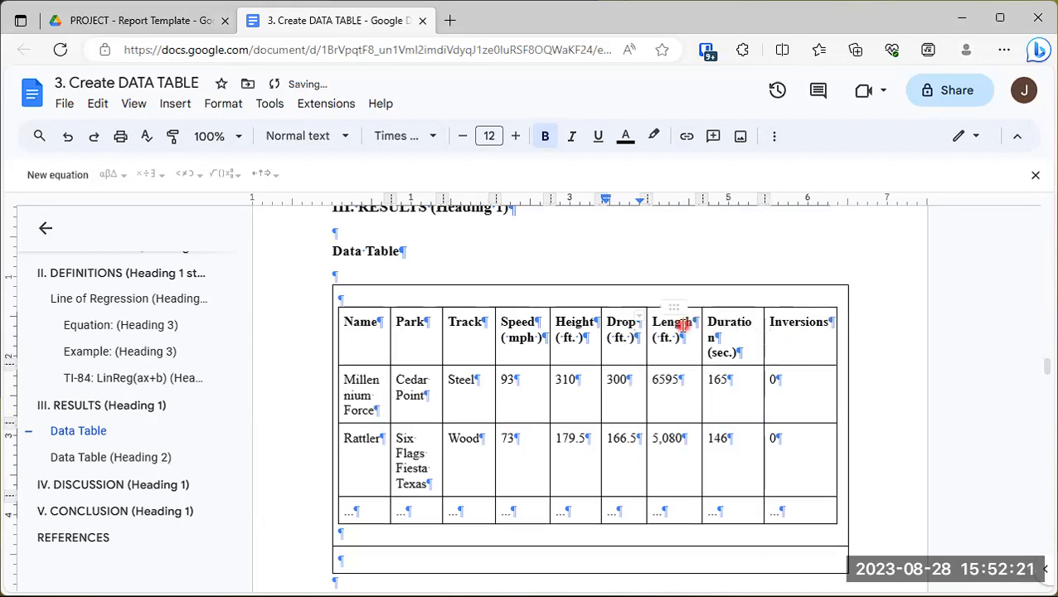
left_click_drag(701, 322, 699, 322)
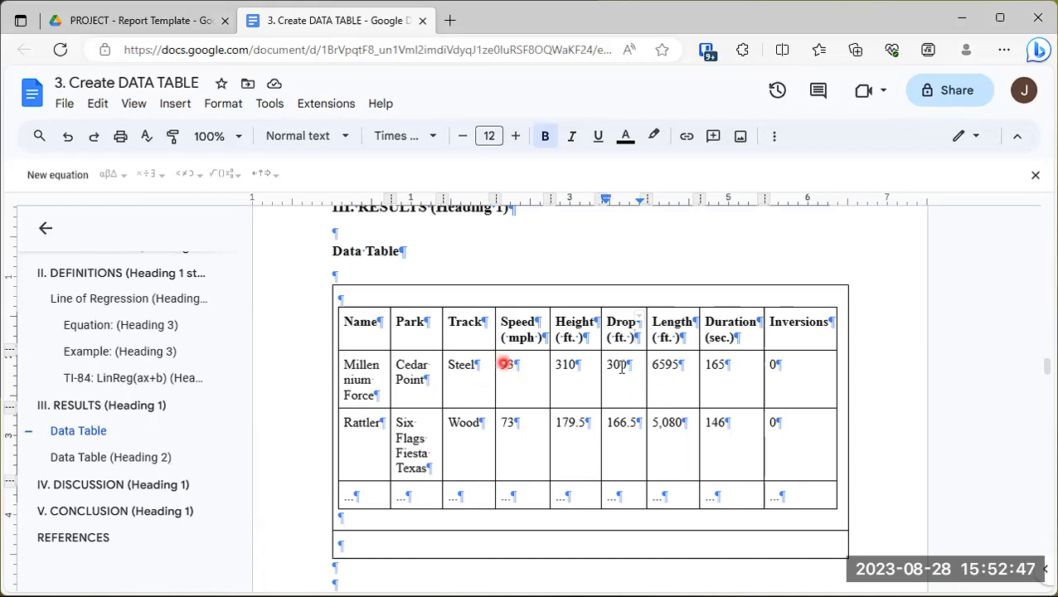
Step: Center the cells below the headings in the Speed through Inversions columns, down to the last row
left_click(502, 365)
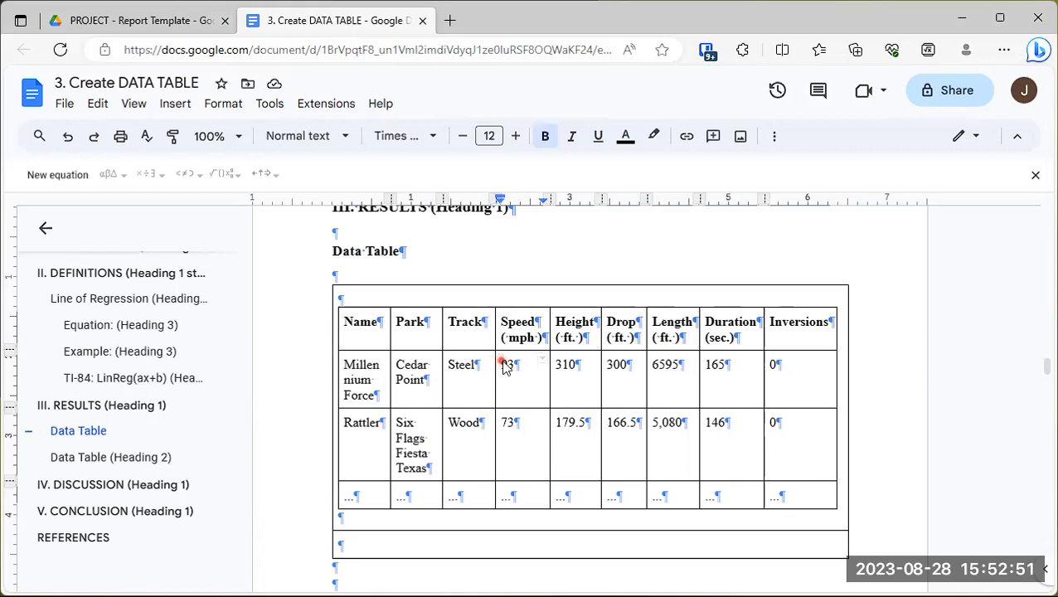
left_click_drag(509, 371, 771, 498)
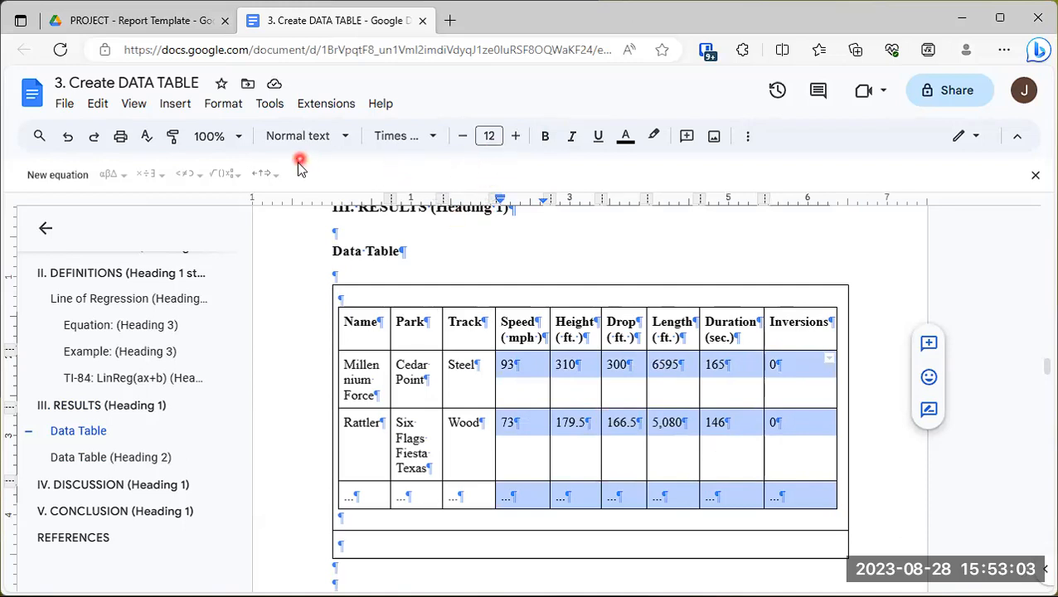
left_click(175, 106)
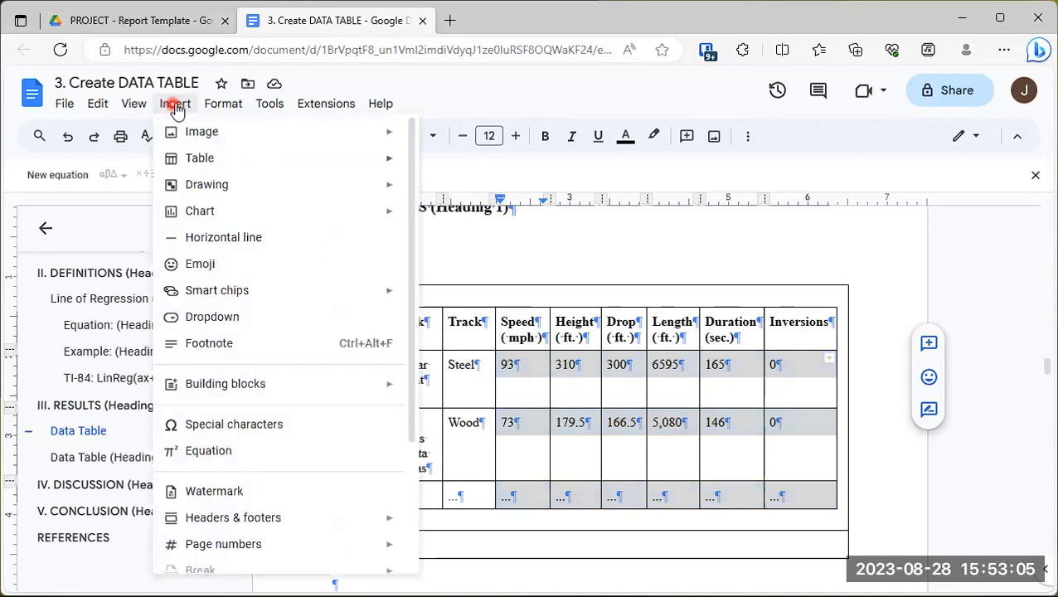
mouse_move(214, 108)
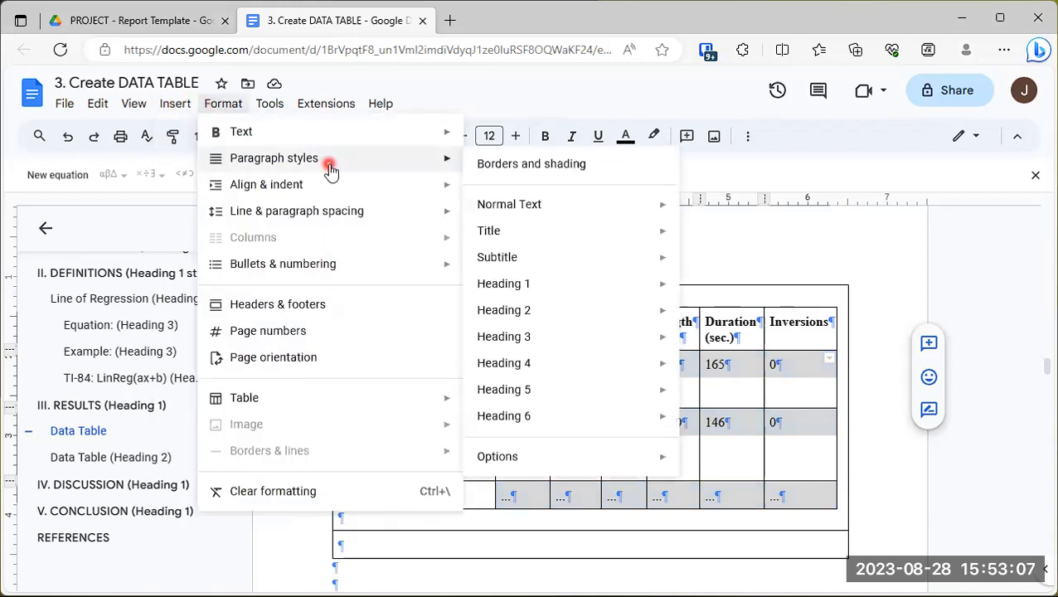
mouse_move(291, 190)
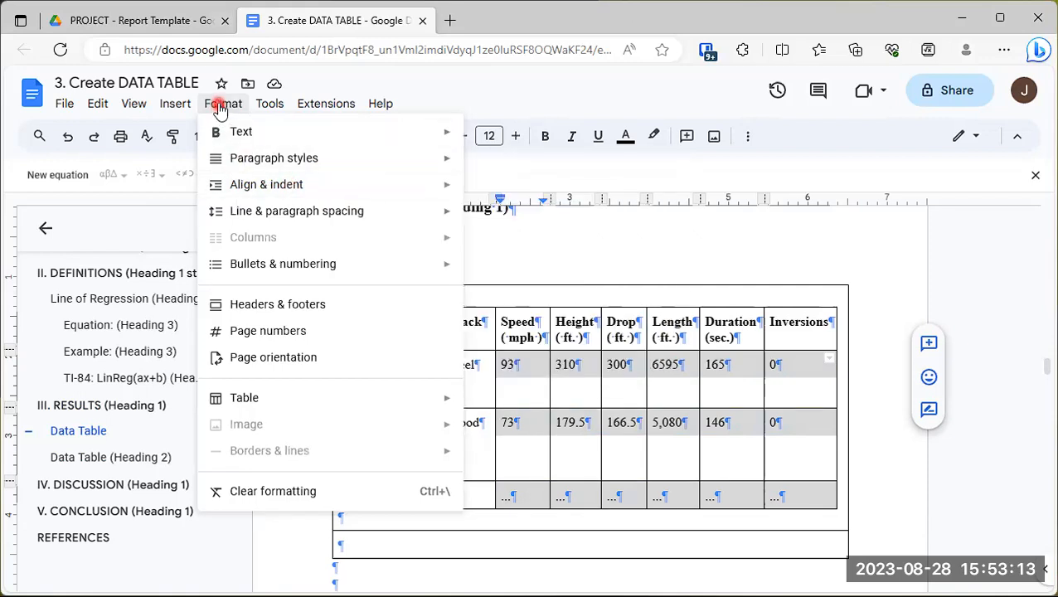
mouse_move(238, 189)
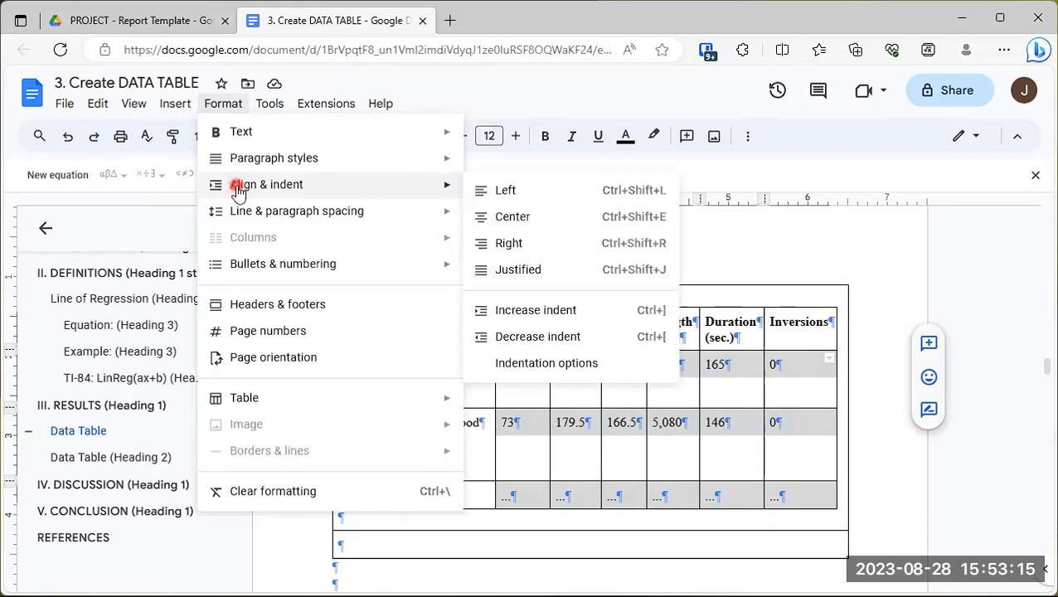
left_click(517, 219)
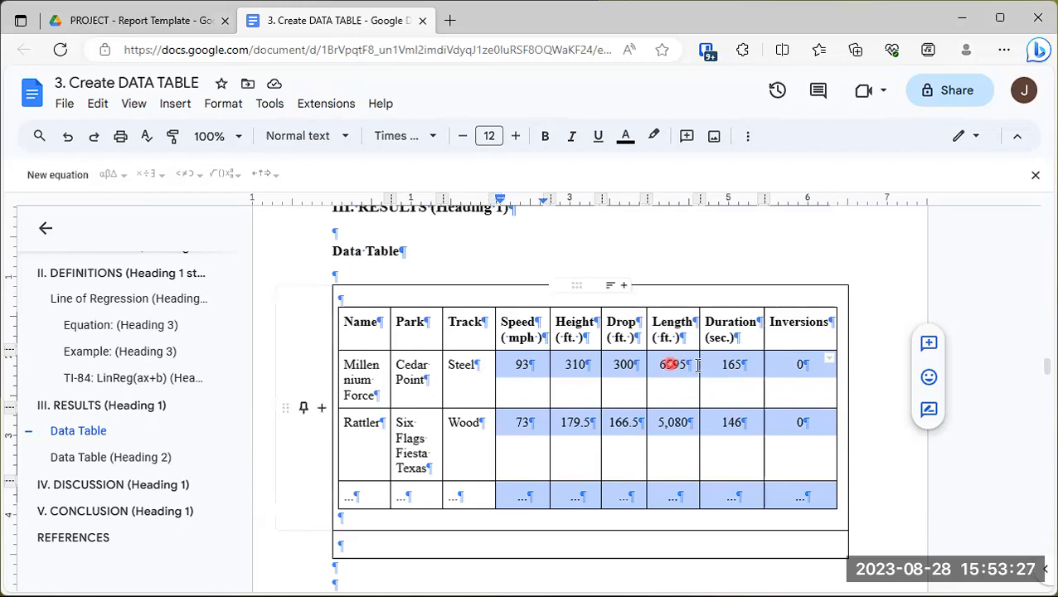
left_click(583, 382)
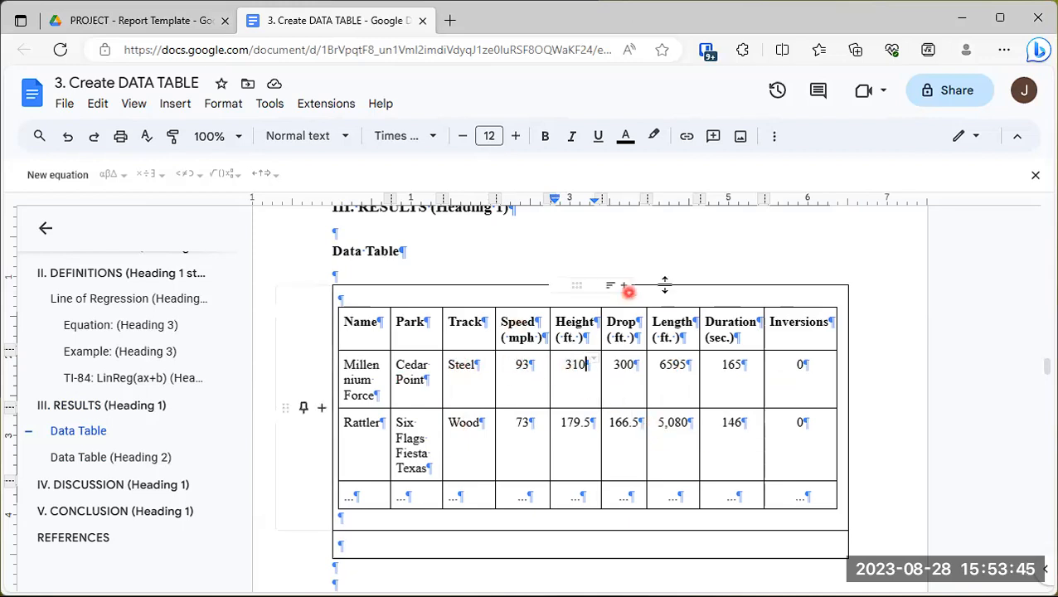
Step: Compare the roller coaster table with the example cheese consumption table, examining its heading units, alignment and caption
scroll(722, 320, "down", 4)
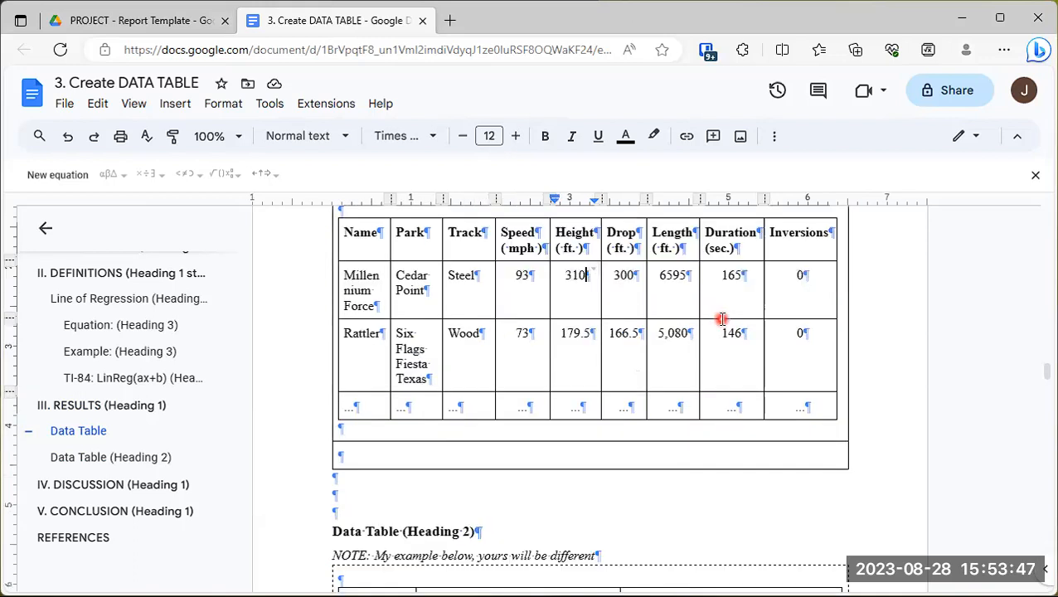
scroll(723, 319, "down", 2)
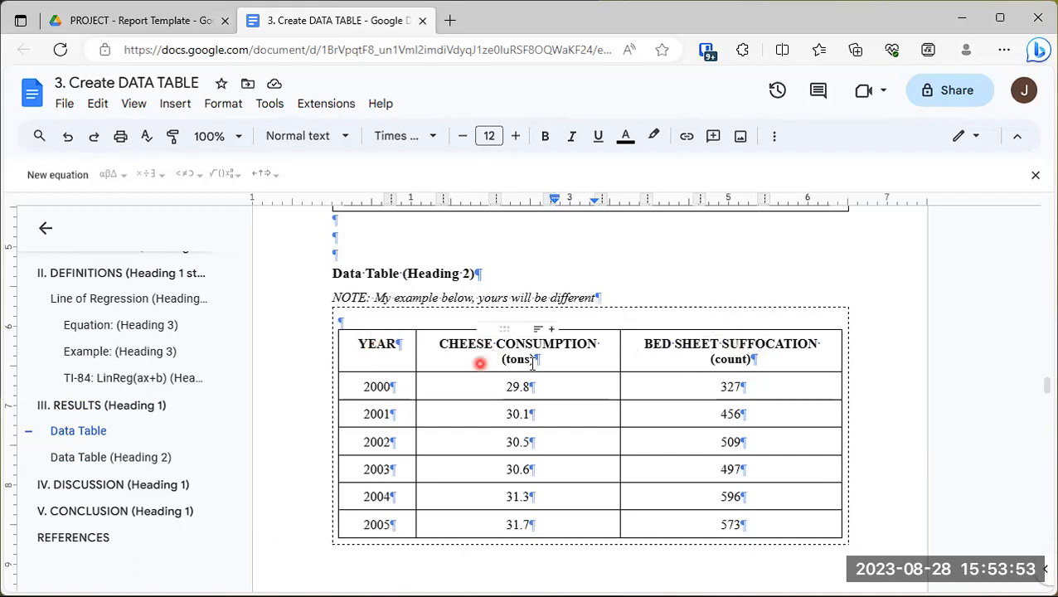
scroll(561, 364, "up", 4)
scroll(562, 364, "up", 1)
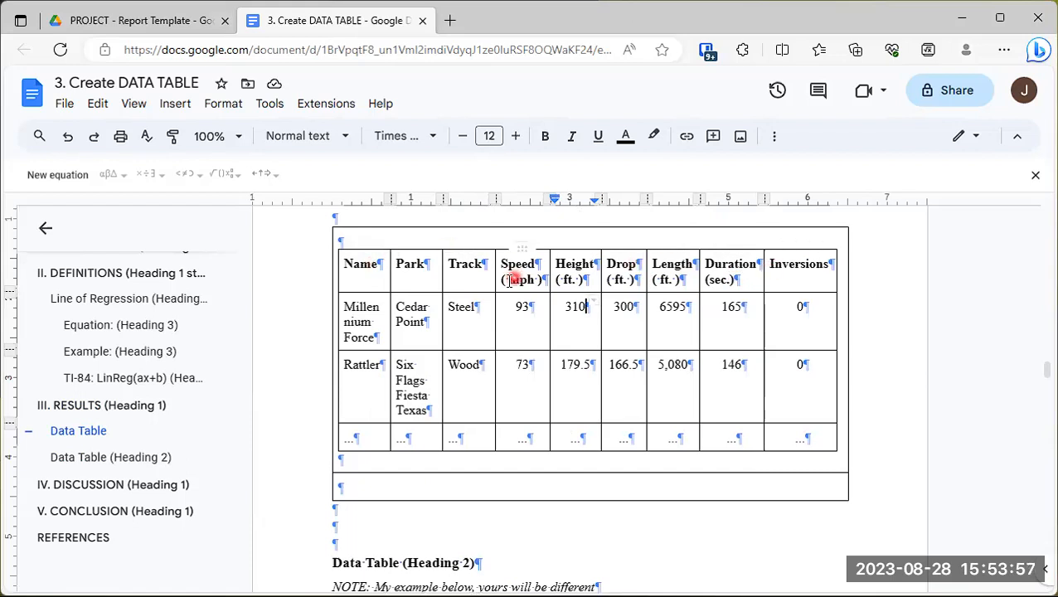
scroll(509, 303, "down", 1)
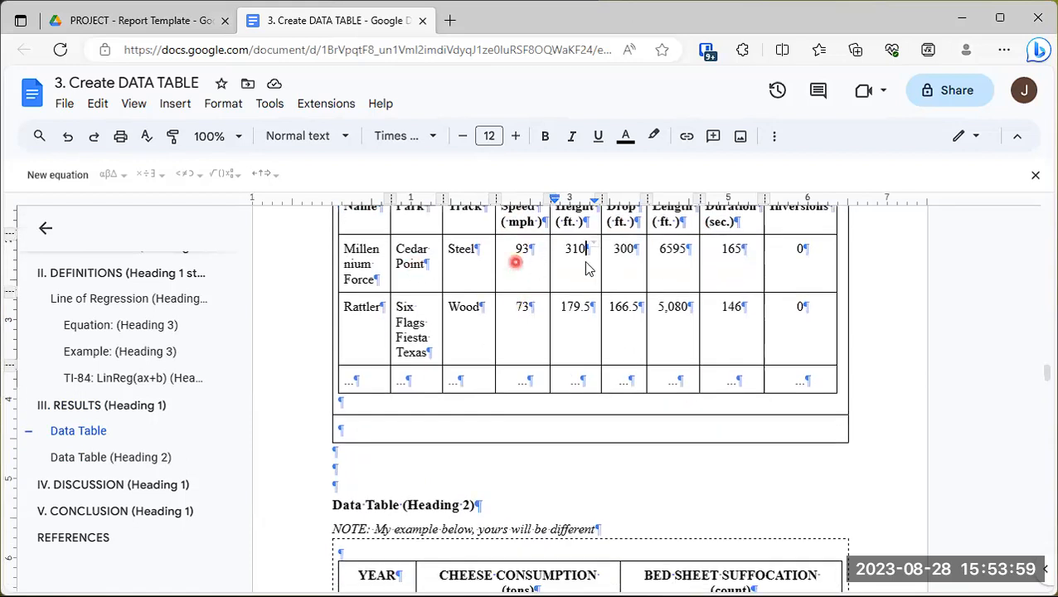
scroll(390, 290, "down", 2)
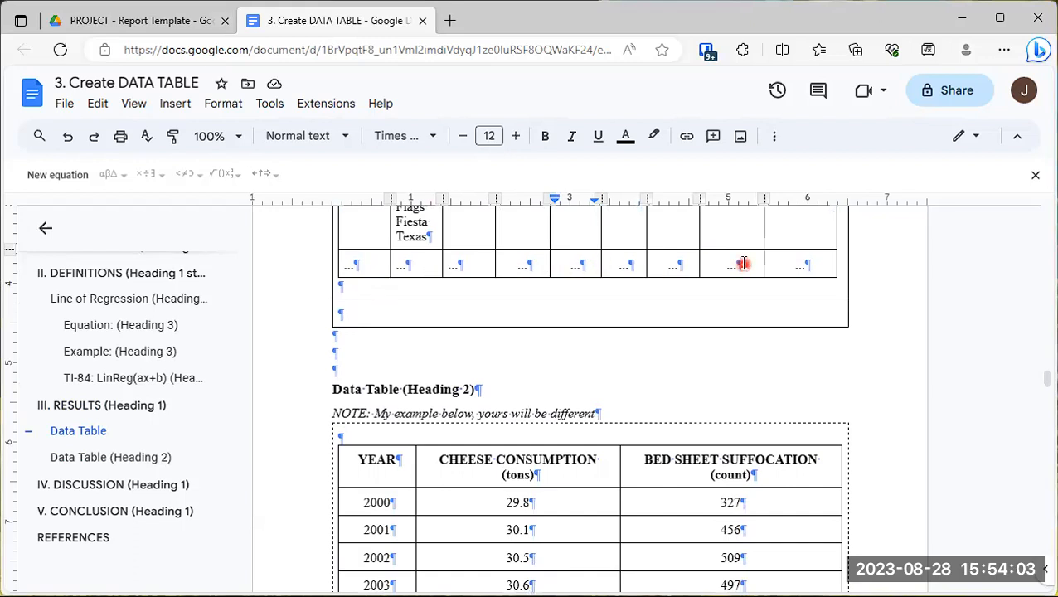
scroll(721, 267, "up", 1)
scroll(541, 322, "up", 3)
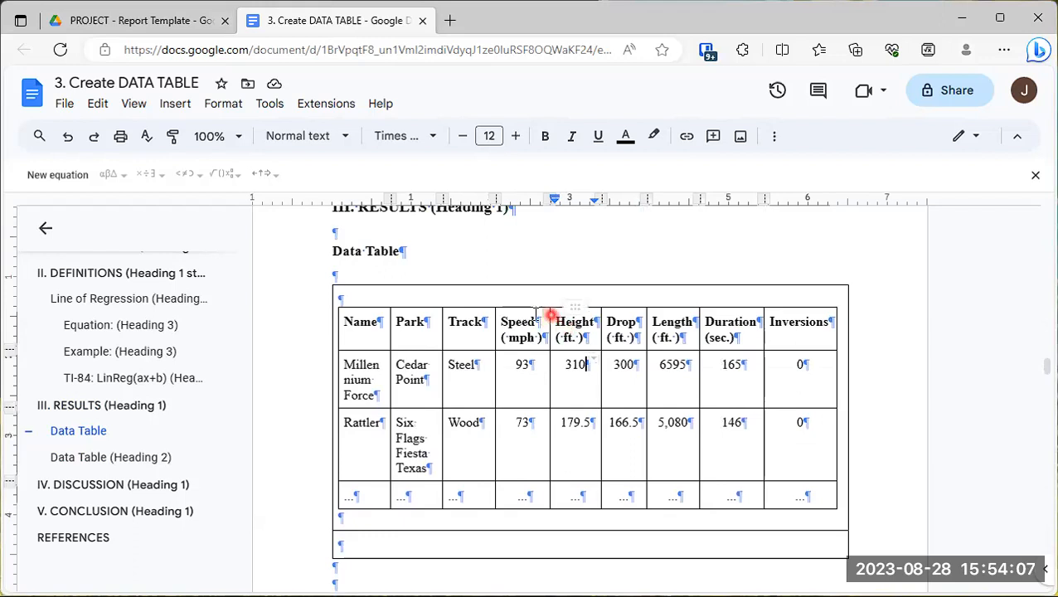
scroll(443, 303, "down", 6)
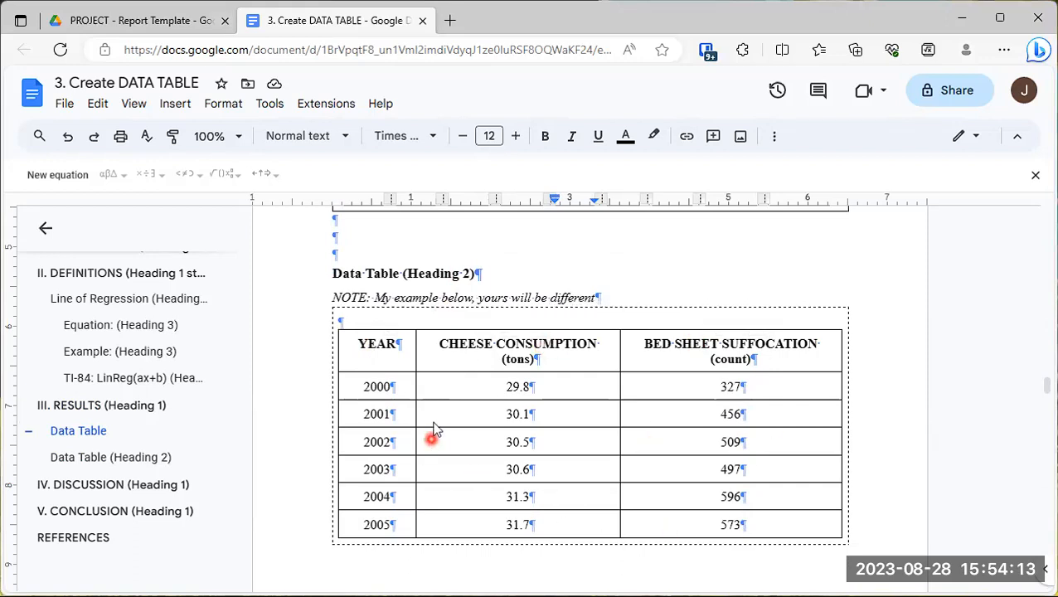
scroll(435, 420, "down", 6)
scroll(432, 416, "down", 2)
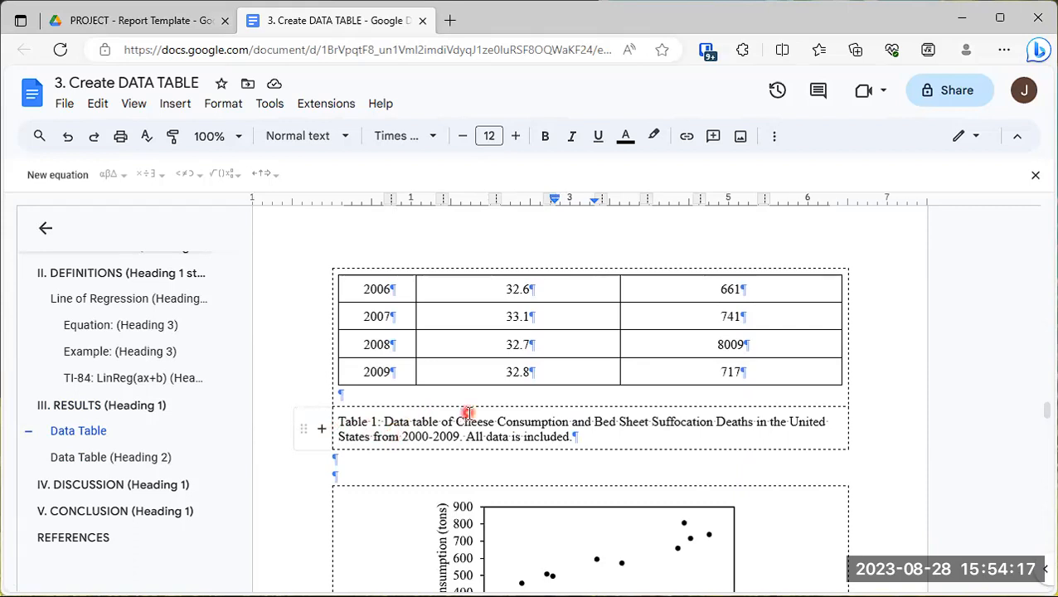
scroll(466, 414, "up", 8)
scroll(467, 413, "up", 3)
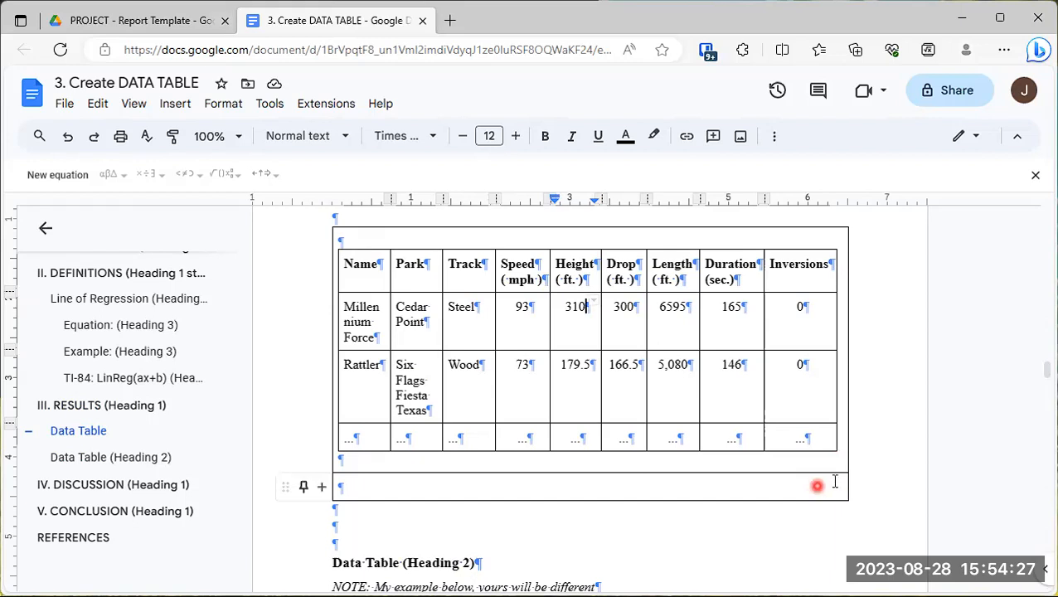
Step: Enter the caption "Table A: Random variables connected to roller coaster design parameters." in the outer table's second row
left_click(392, 487)
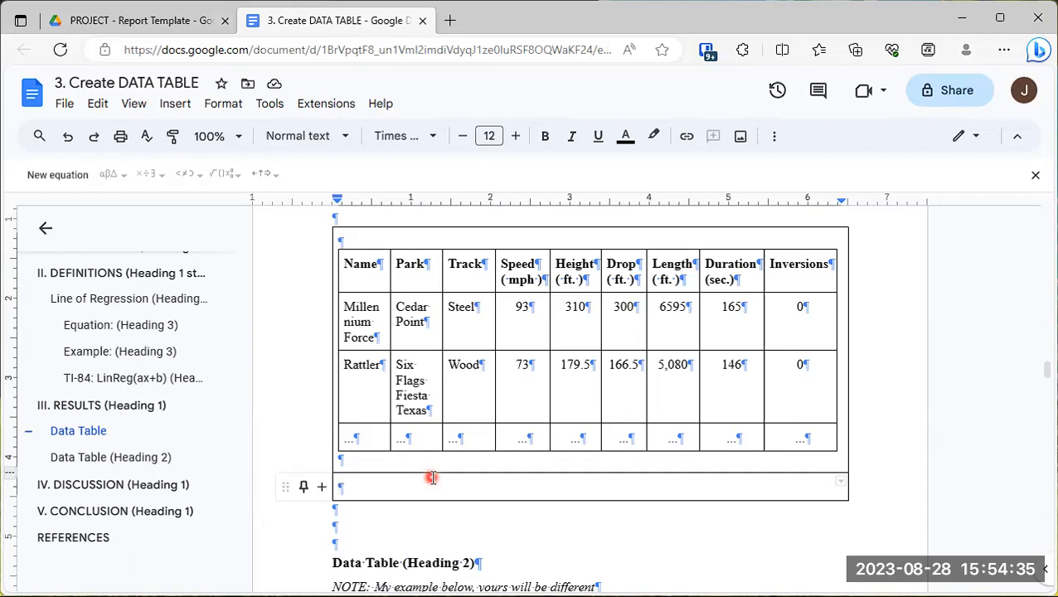
type("Table")
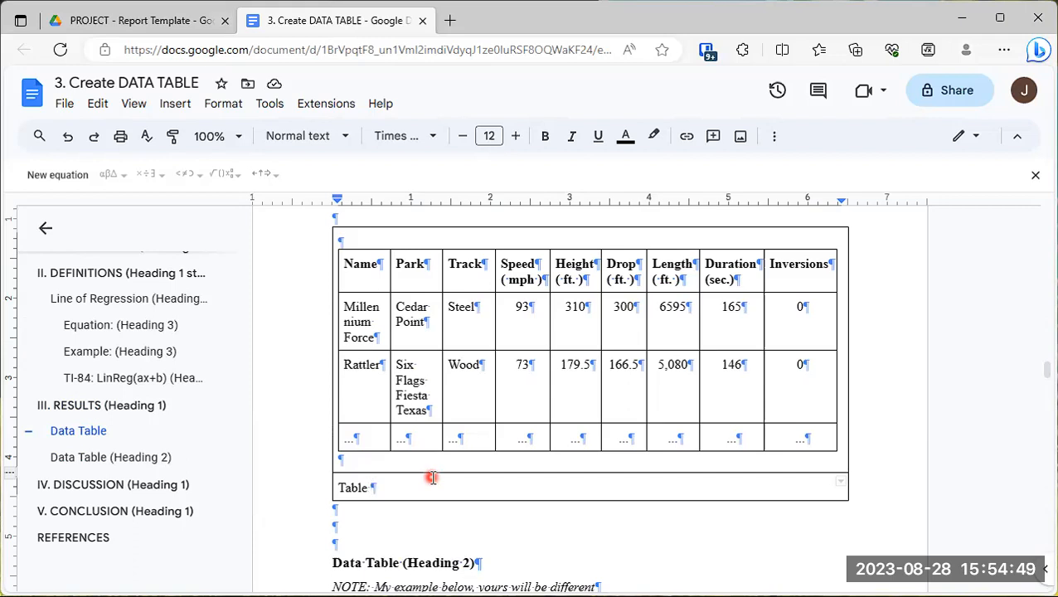
type("A")
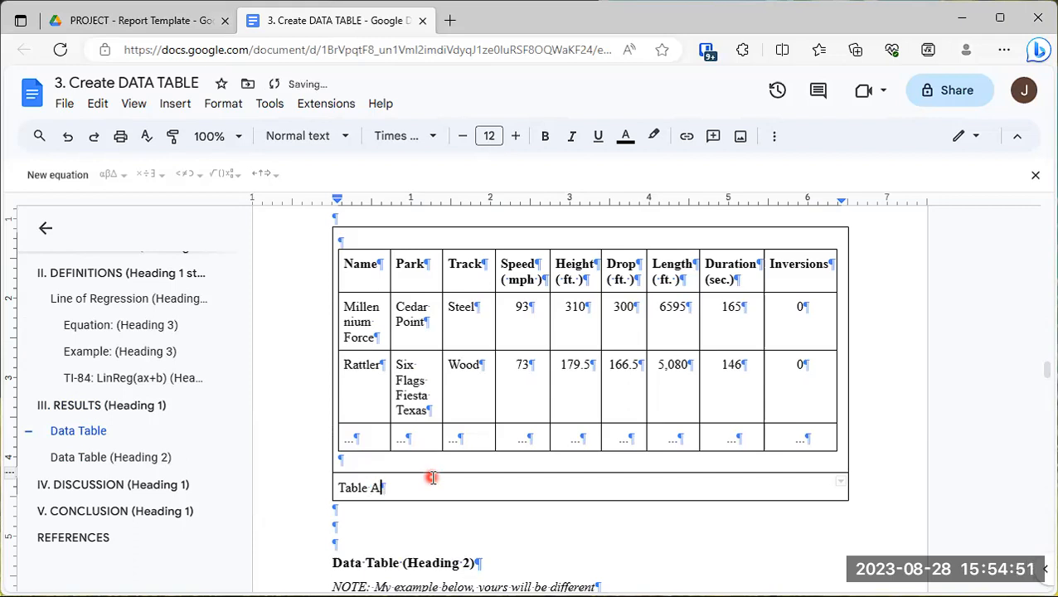
type(":")
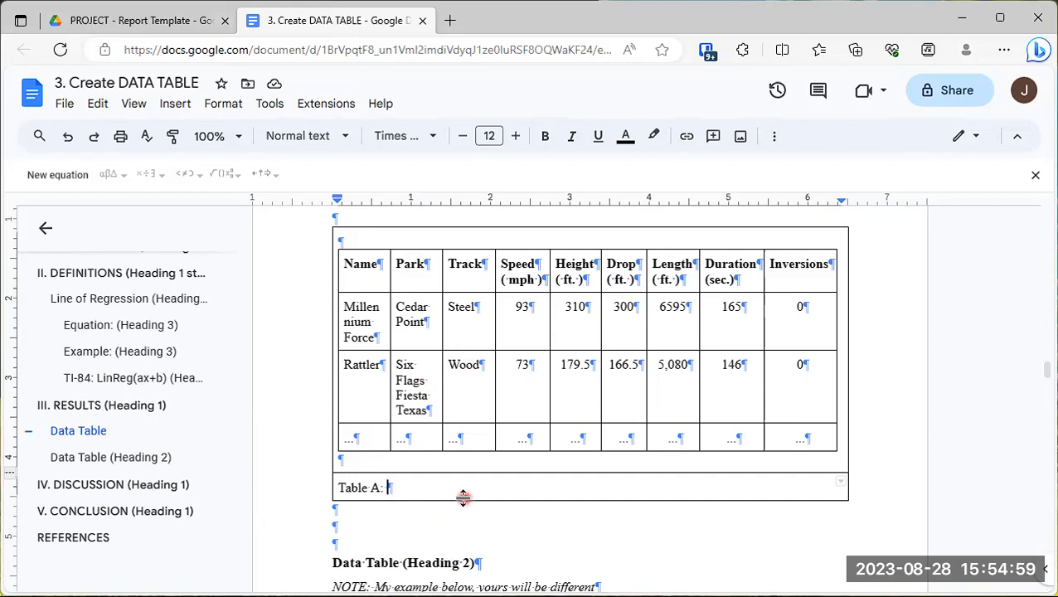
type("R")
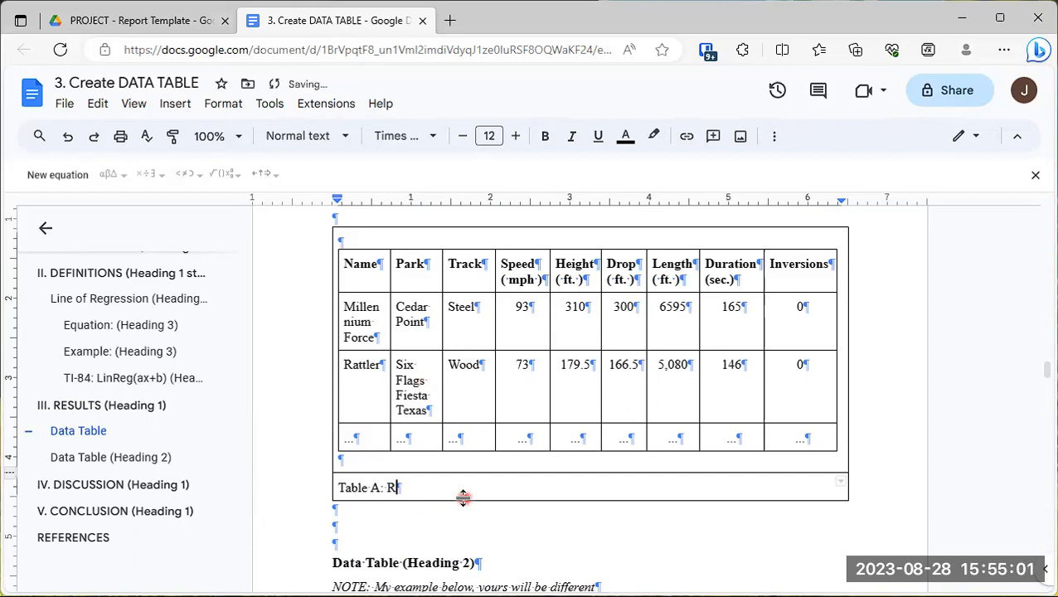
type("andom variati")
key("BackSpace")
key("BackSpace")
key("BackSpace")
key("BackSpace")
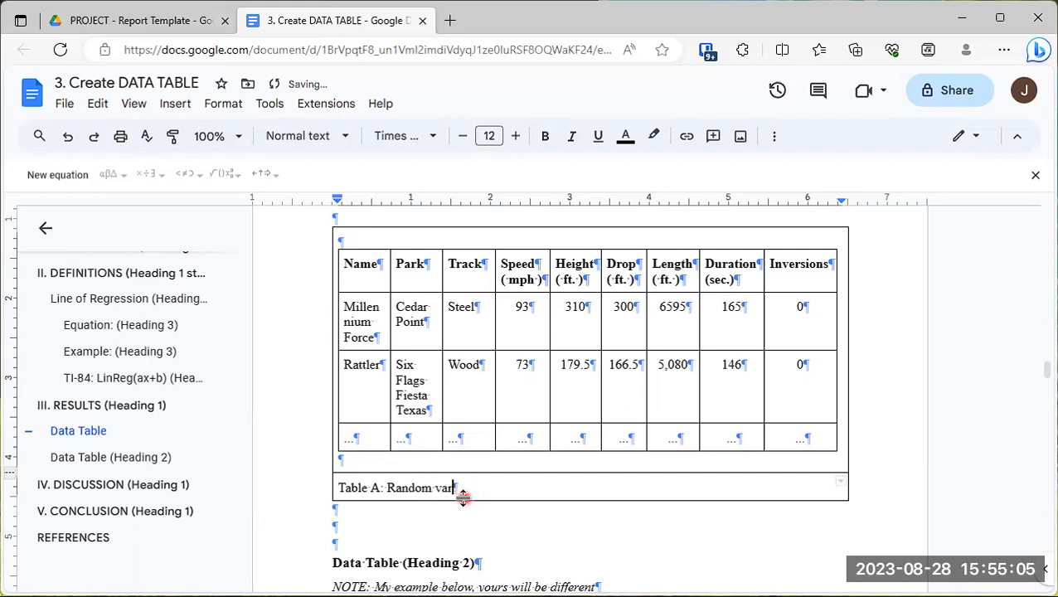
type("ables conn")
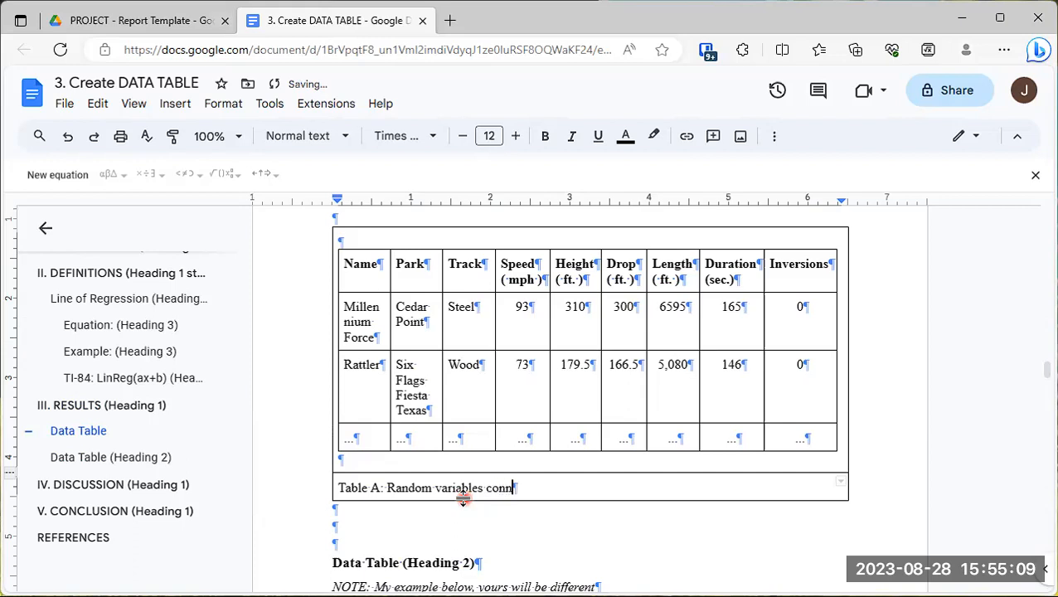
type("ected to ")
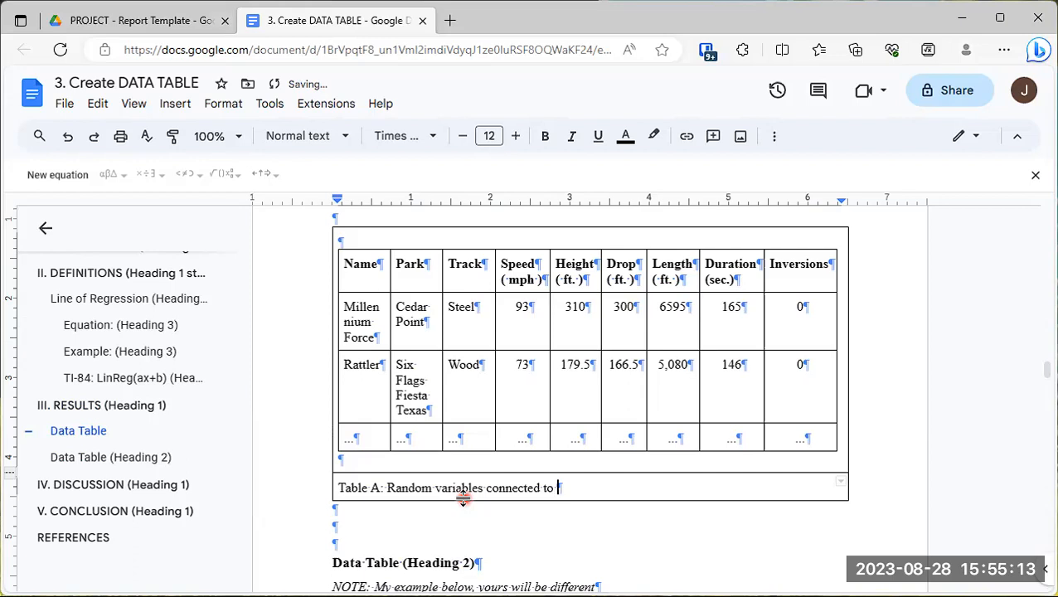
type("roller coaster de")
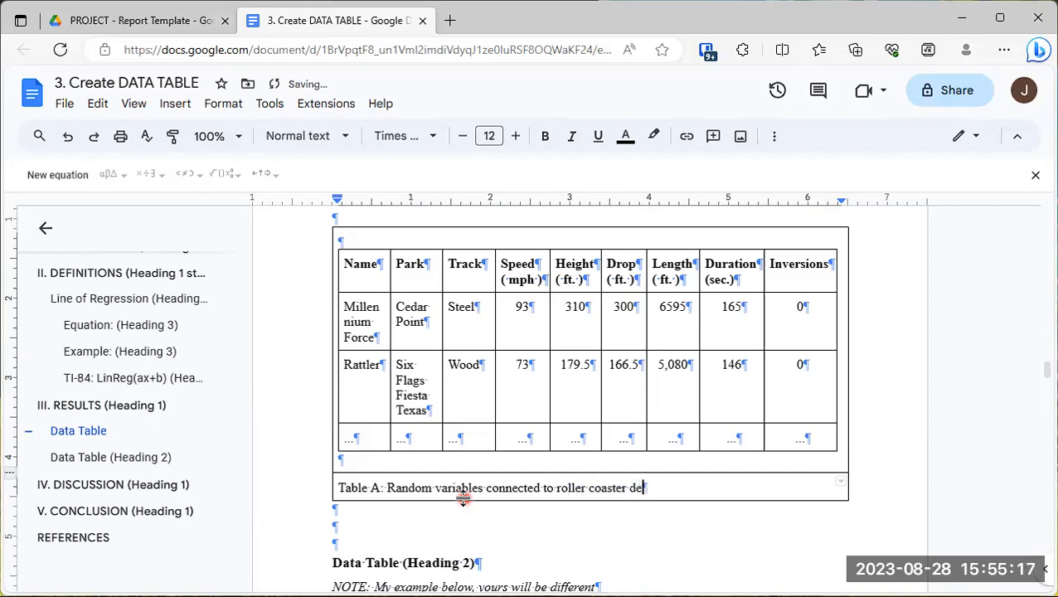
type("sign param")
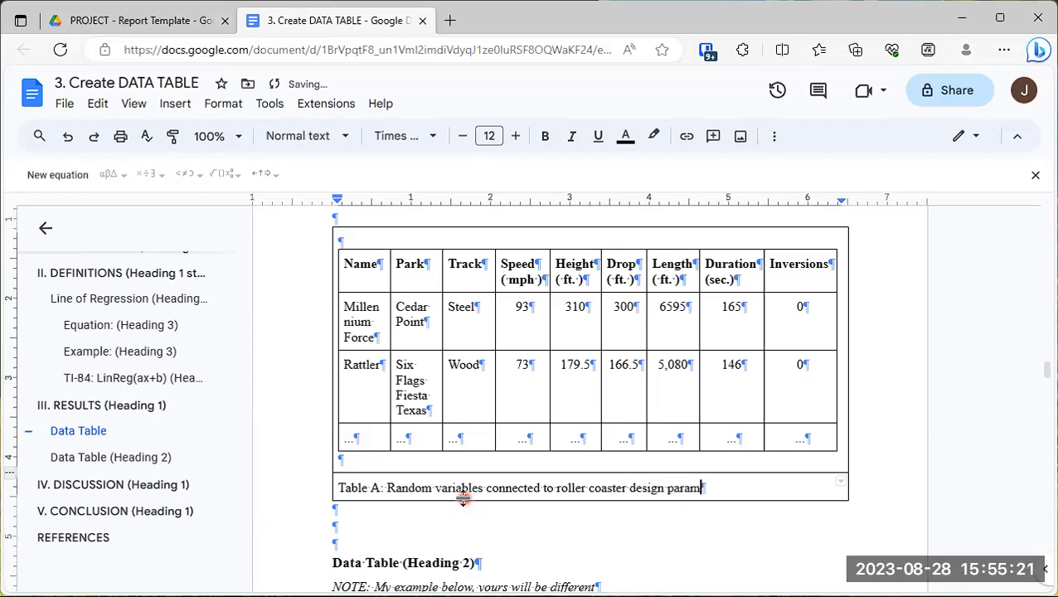
type("eters")
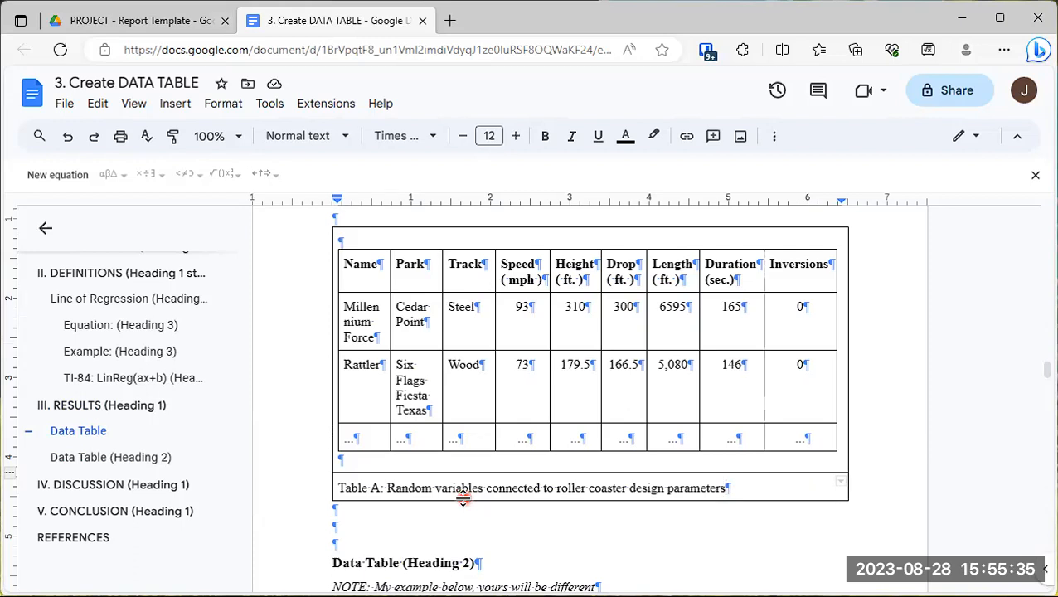
type(".")
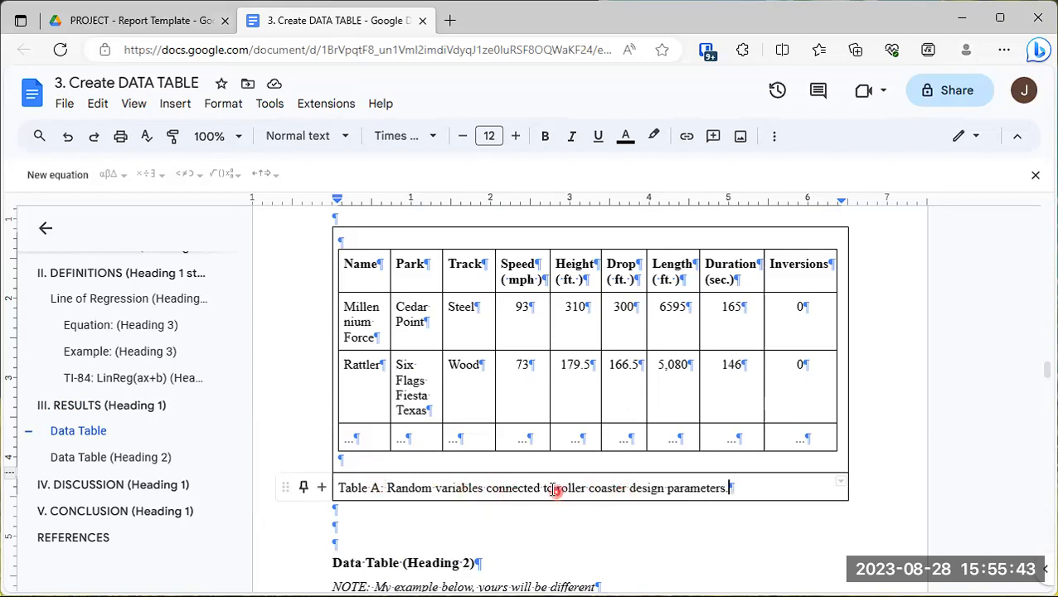
Step: Extend the end of the Table A caption with "in the datafile."
double_click(749, 487)
left_click(738, 488)
key("BackSpace")
type("in t")
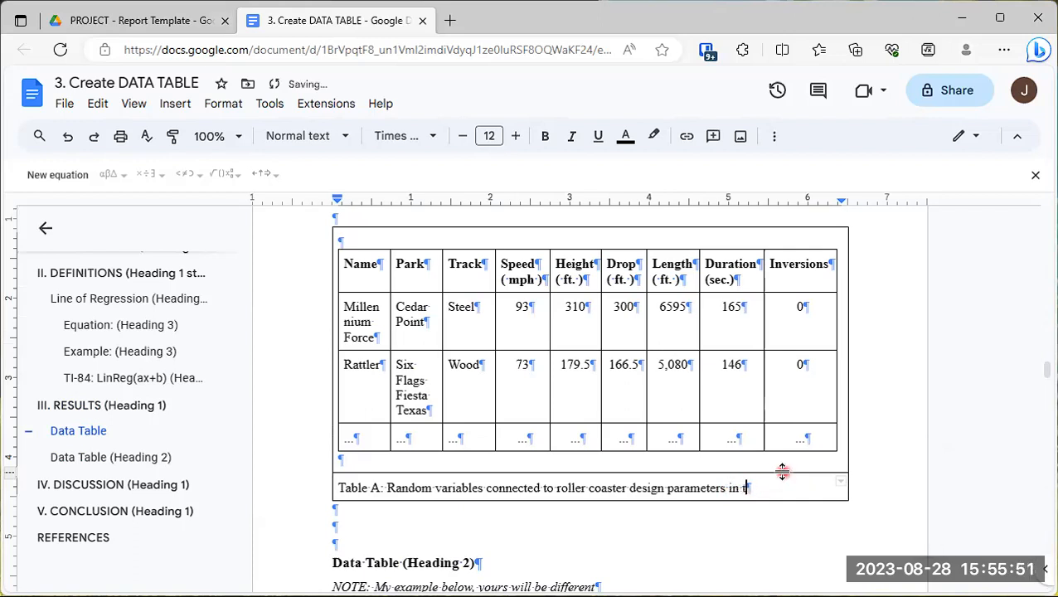
type("he datafile.")
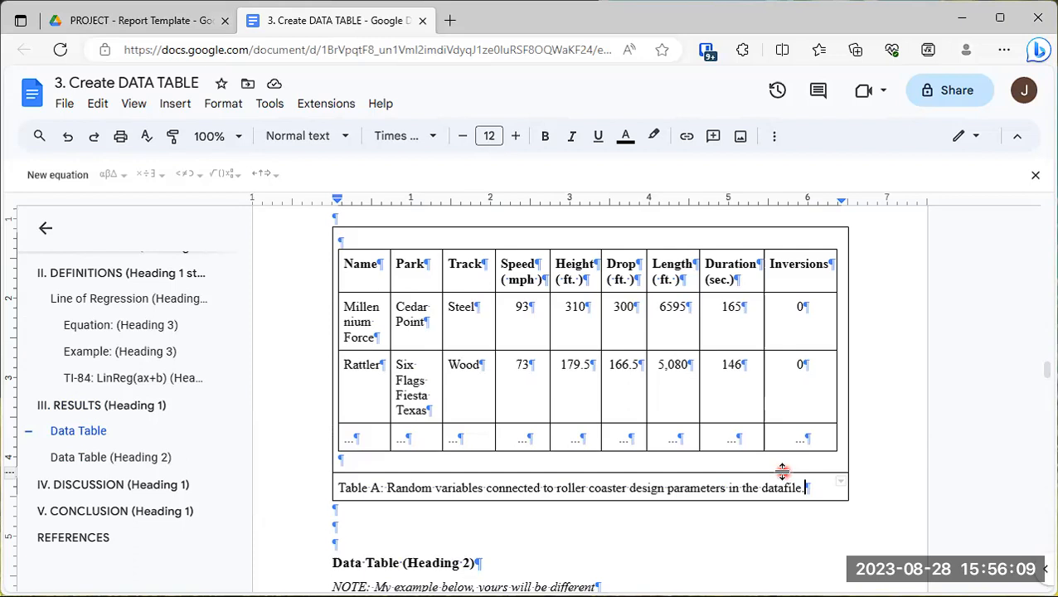
Step: Add the caption lines "Inversion = 0 (A 360 degree inversion exists.)" and "Inversion = 1 (A 360 degree inversion does not exist.)"
key("Return")
type("Infv")
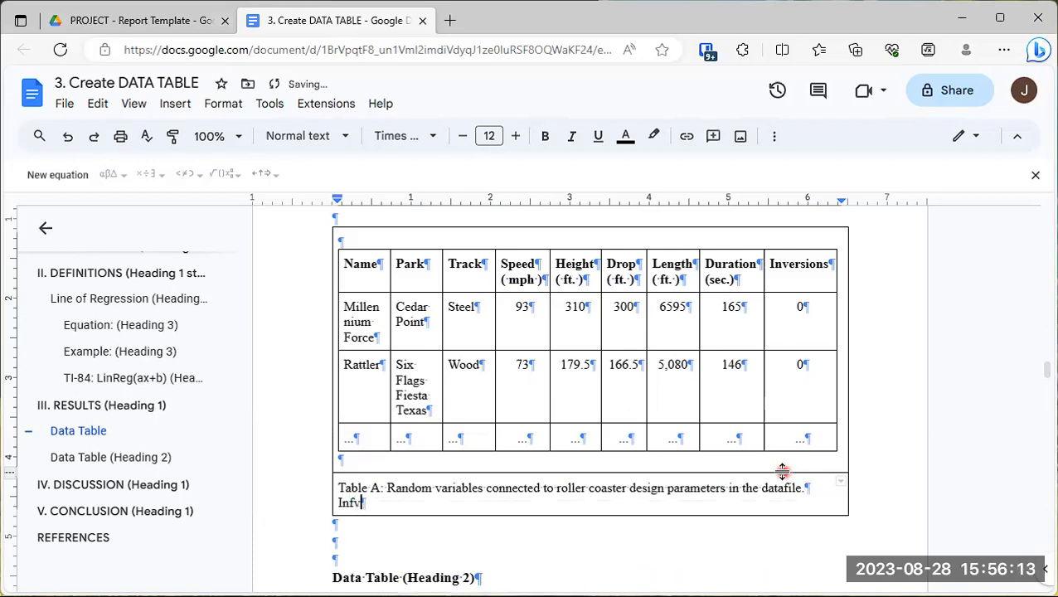
type("rsion =0")
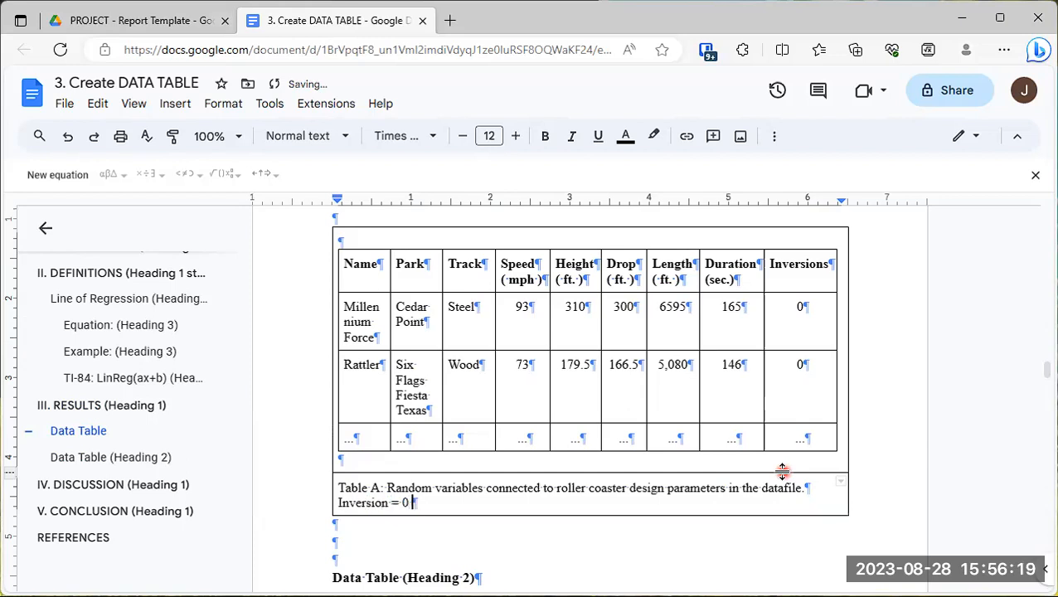
type(" (An inv")
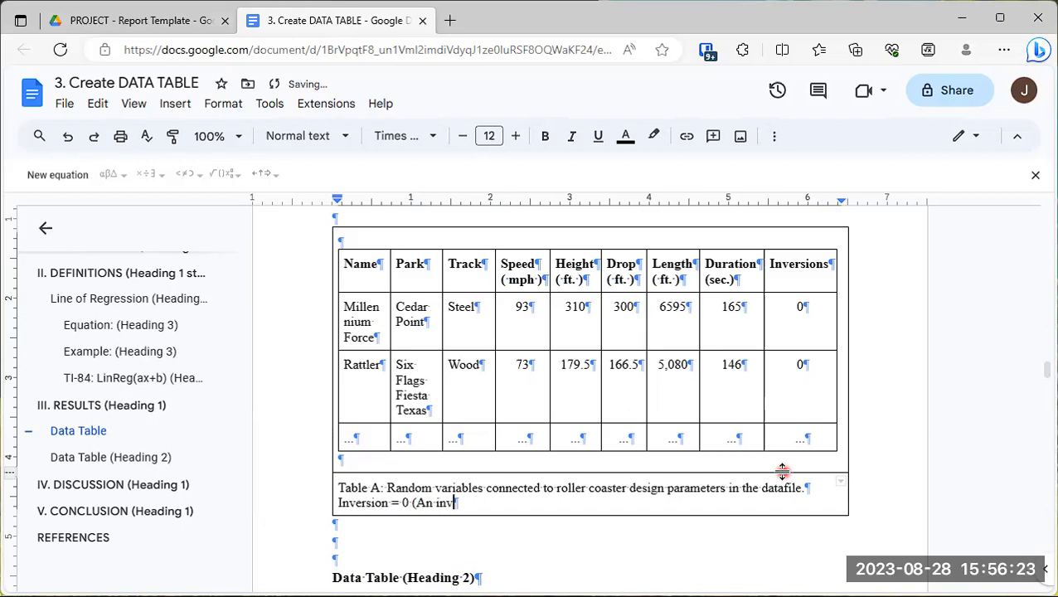
key("BackSpace")
key("BackSpace")
key("BackSpace")
key("BackSpace")
type("180")
key("BackSpace")
key("BackSpace")
key("BackSpace")
type("360 degree ")
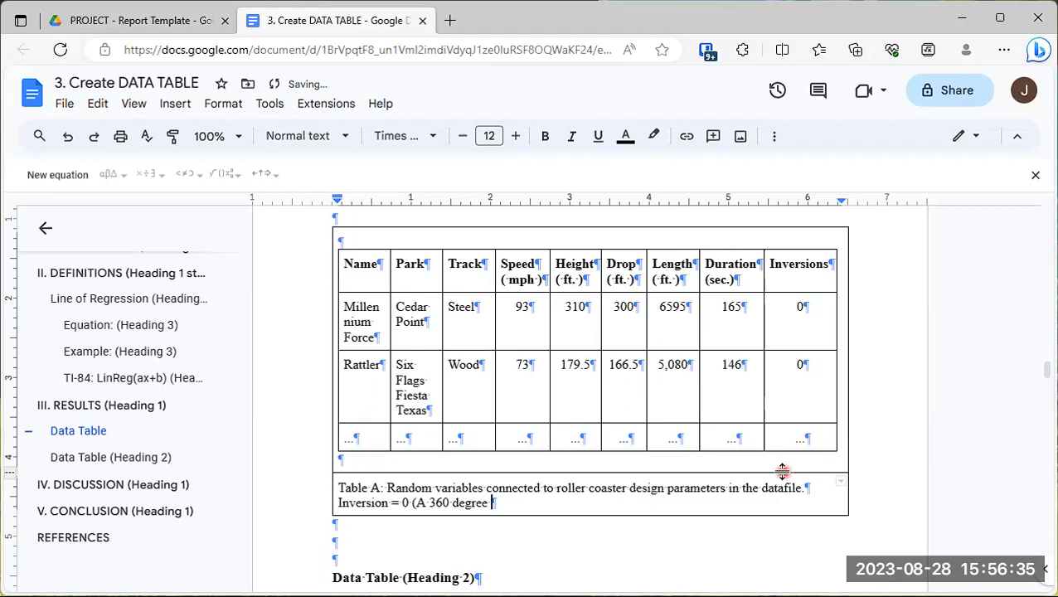
type("inversion exists.")
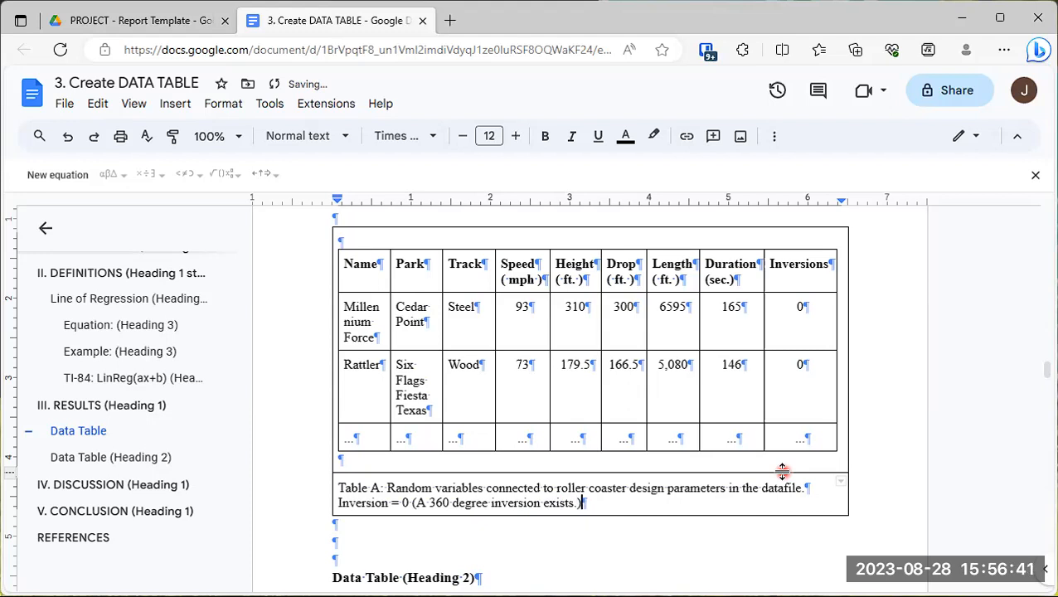
key("Return")
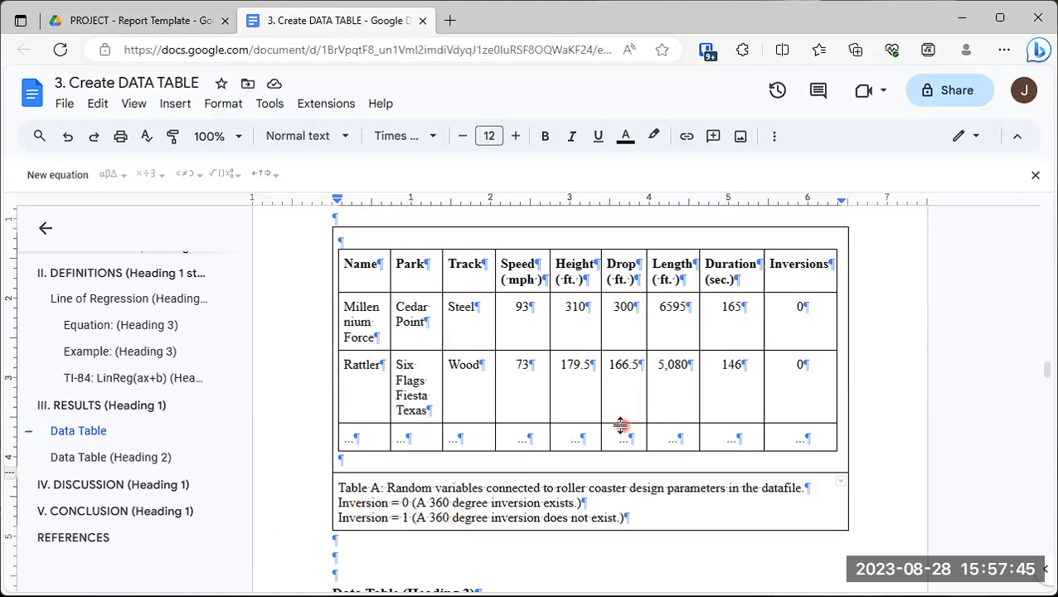
Step: Examine the roller coaster table from its "Data Table" heading down to the caption, checking how the outer table frames the nested one
scroll(620, 426, "up", 1)
scroll(617, 428, "down", 2)
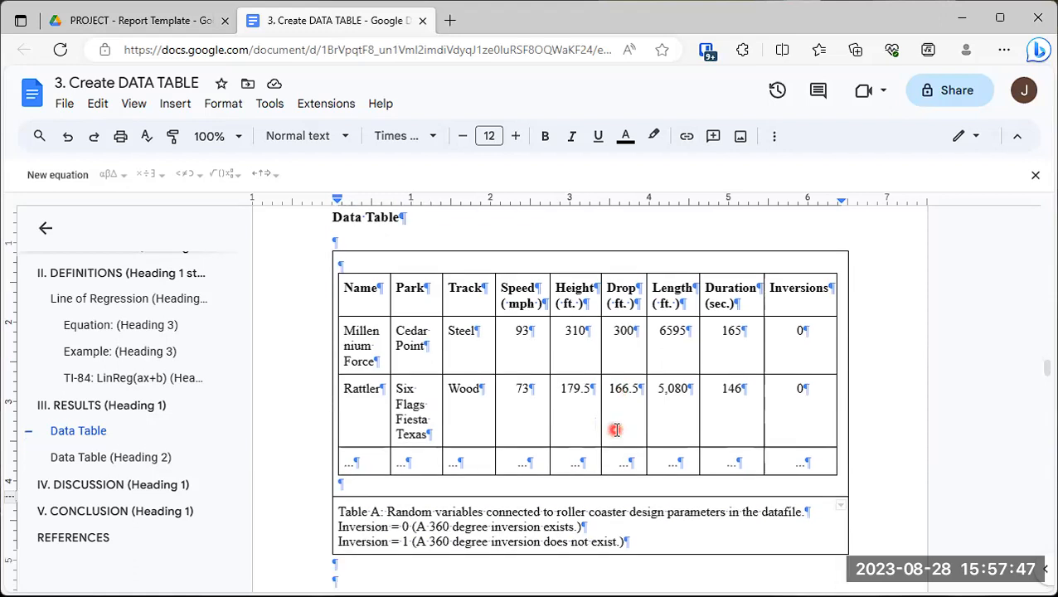
scroll(439, 459, "up", 2)
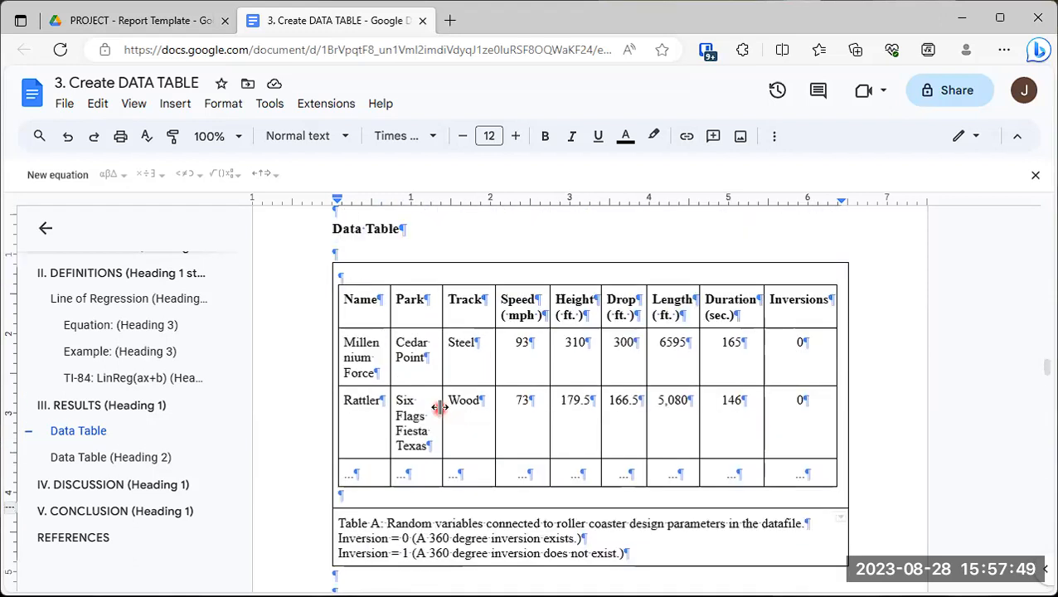
scroll(478, 496, "down", 1)
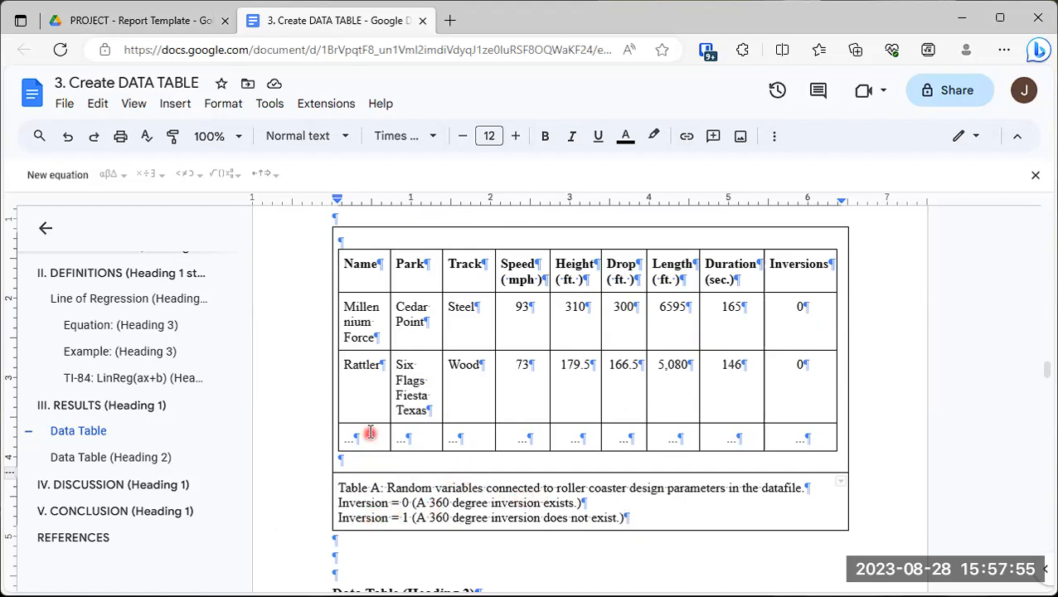
scroll(368, 430, "up", 1)
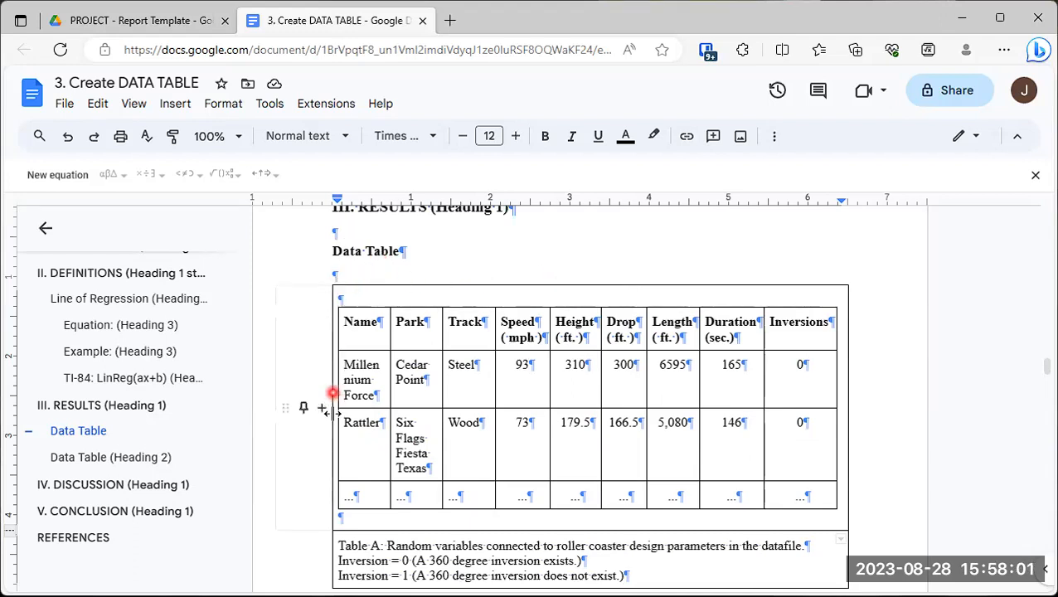
scroll(324, 444, "down", 1)
scroll(324, 444, "down", 2)
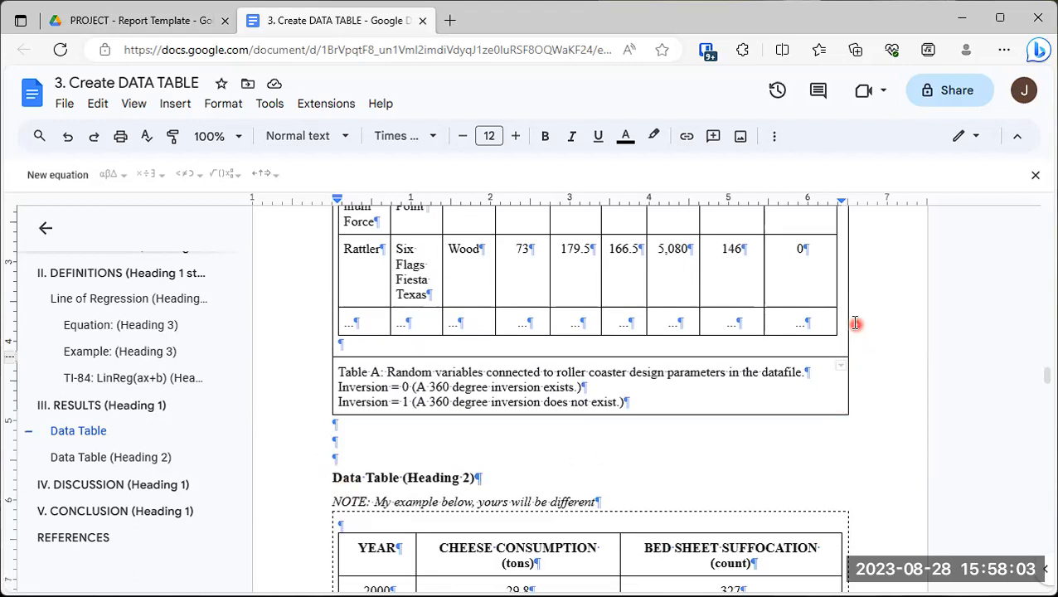
scroll(852, 324, "up", 2)
scroll(853, 324, "up", 1)
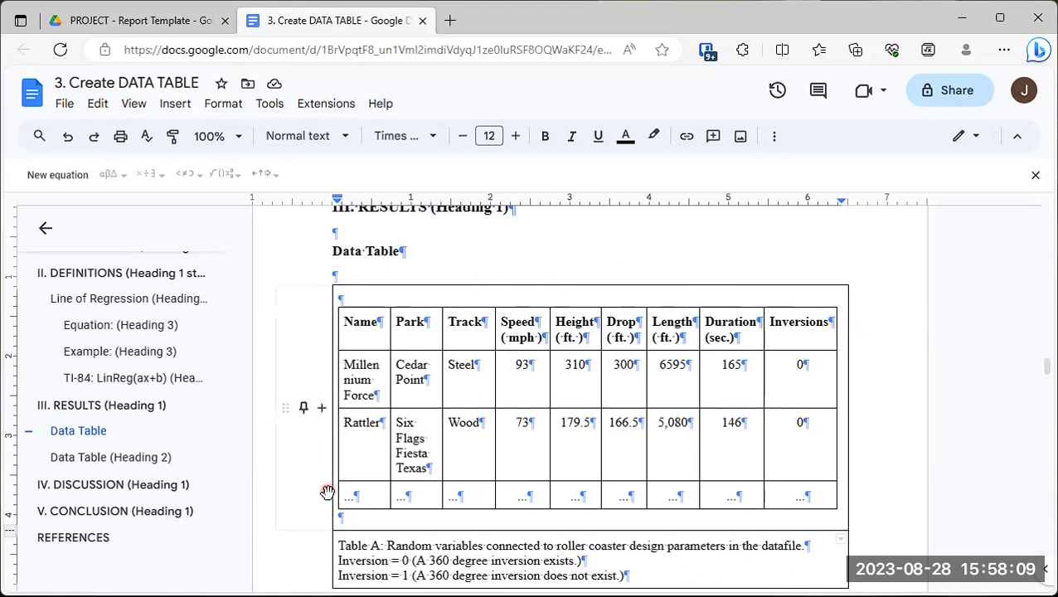
scroll(332, 497, "down", 2)
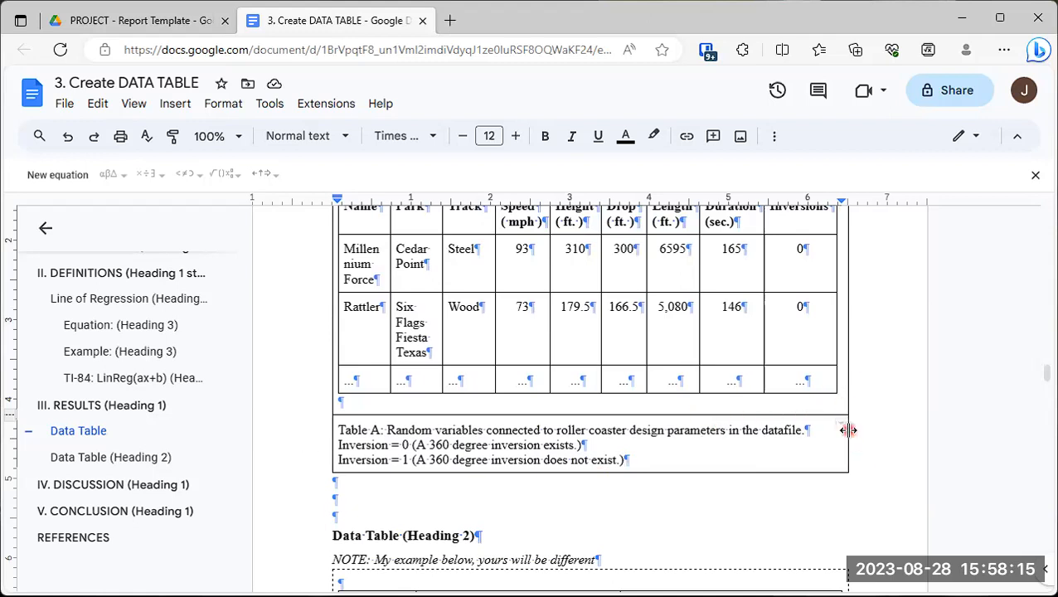
scroll(848, 430, "up", 1)
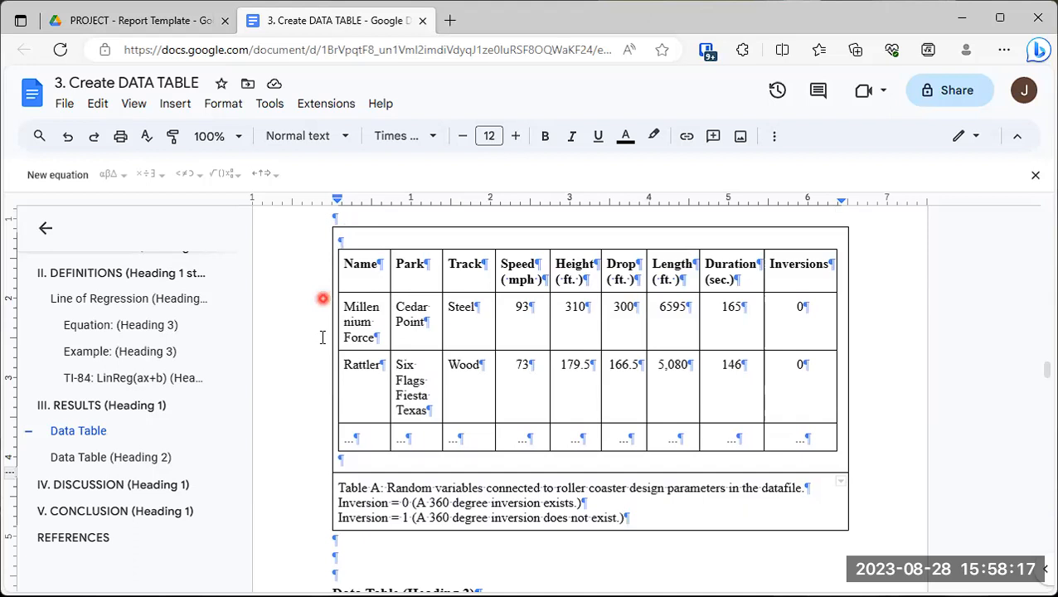
scroll(378, 471, "down", 2)
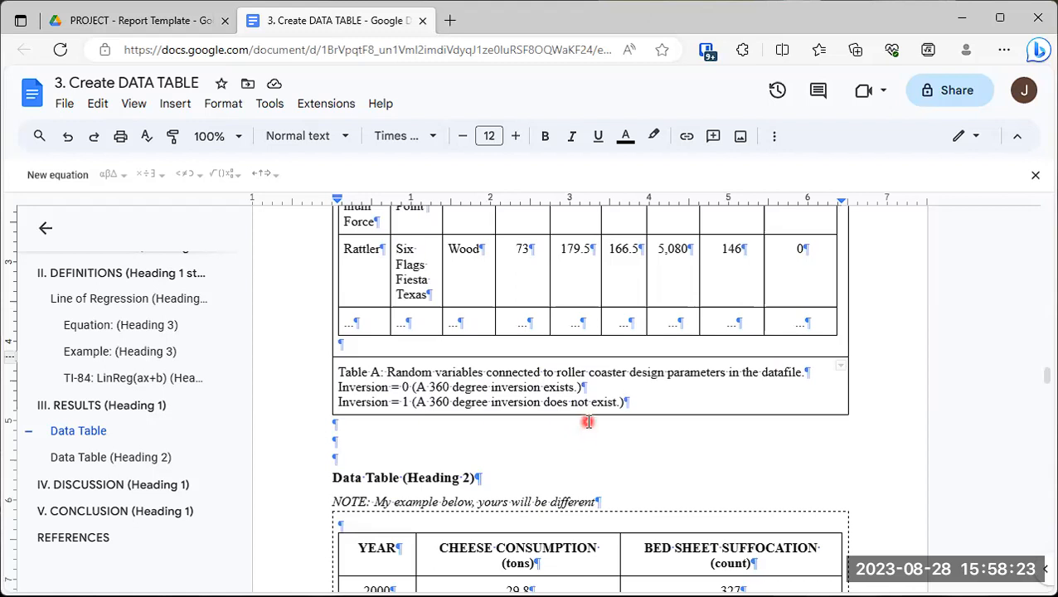
Step: Inspect the outer table's bottom, middle, top and left borders by selecting them one after another
left_click(411, 417)
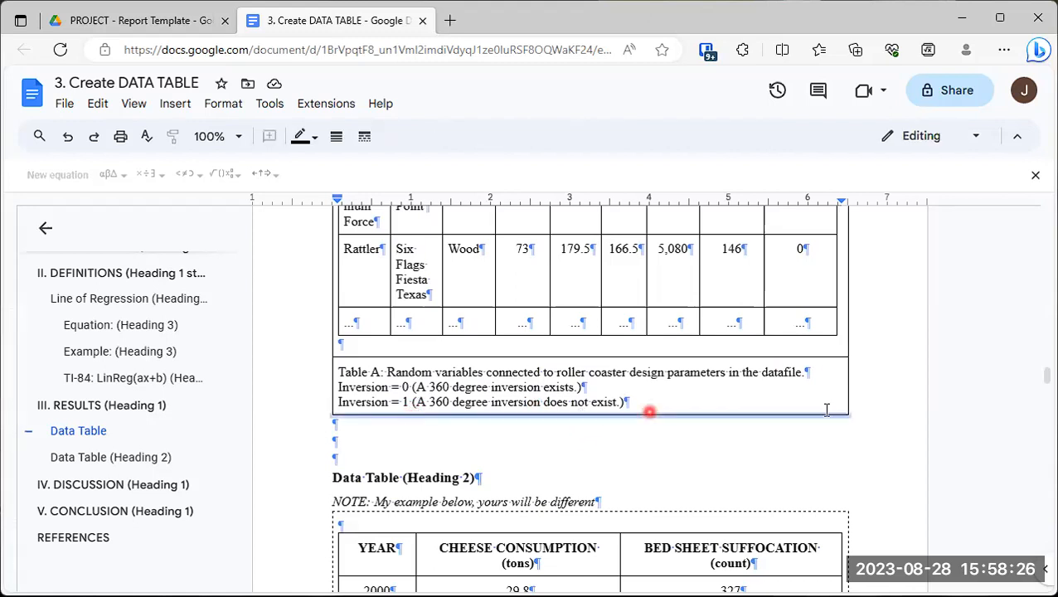
left_click(846, 358)
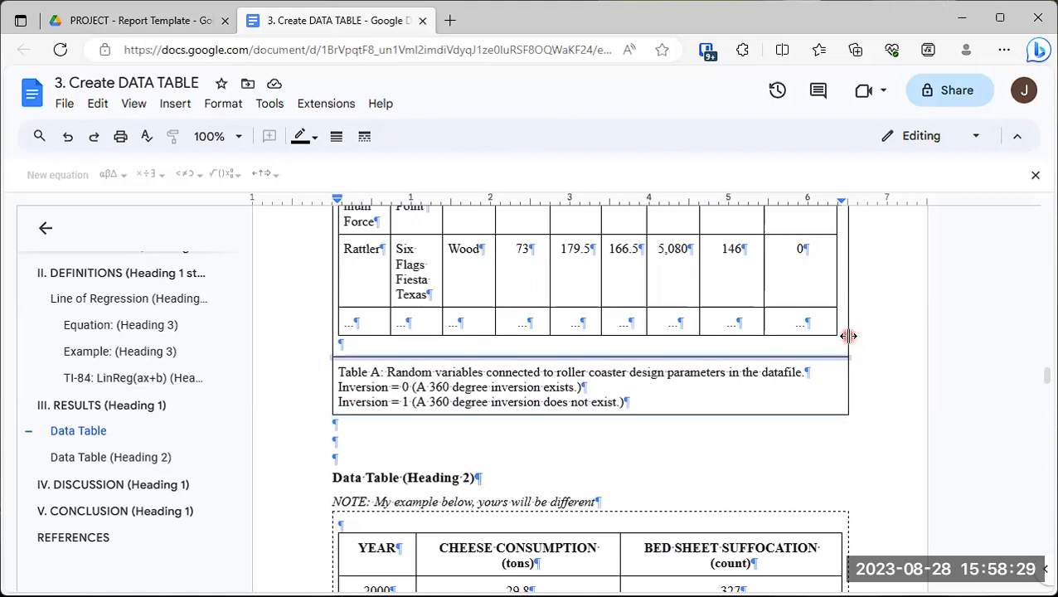
scroll(846, 336, "up", 3)
left_click(832, 342)
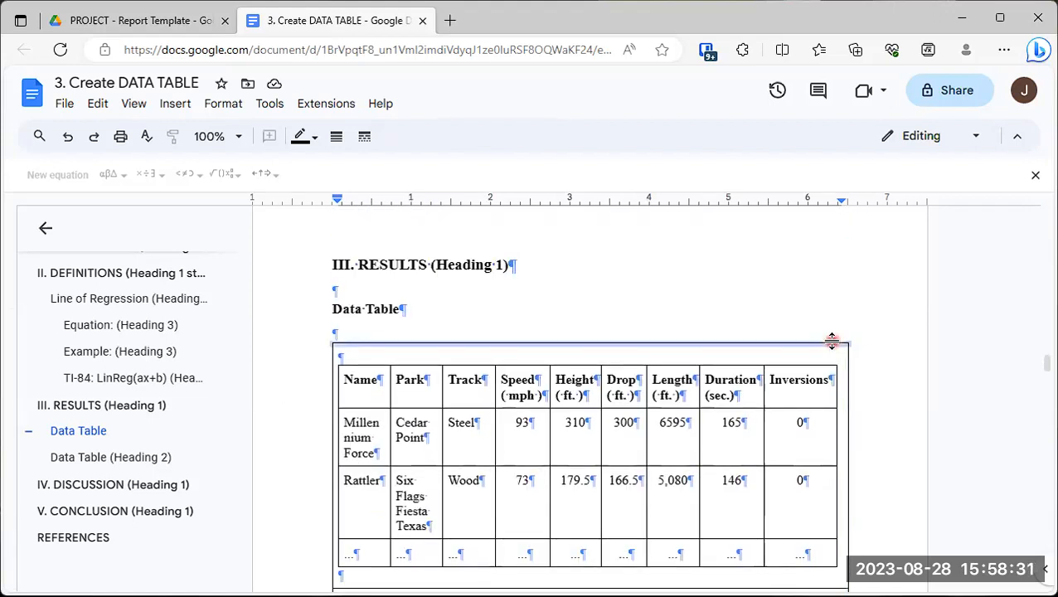
left_click(333, 357)
Step: Remove the blank line between the "Data Table" heading and the roller coaster table
scroll(809, 328, "down", 1)
scroll(432, 336, "up", 1)
left_click(373, 331)
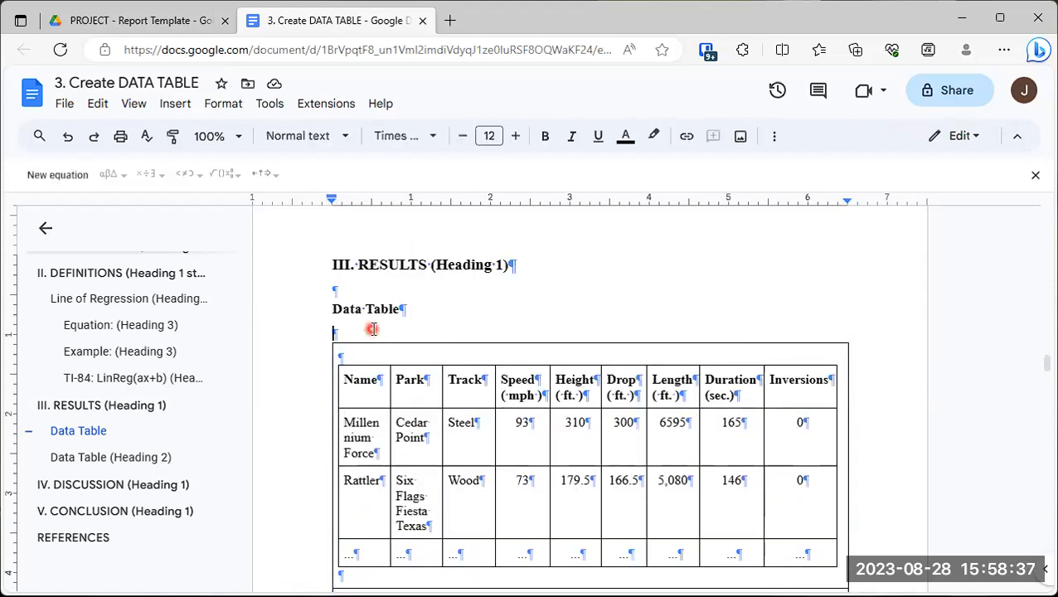
key("BackSpace")
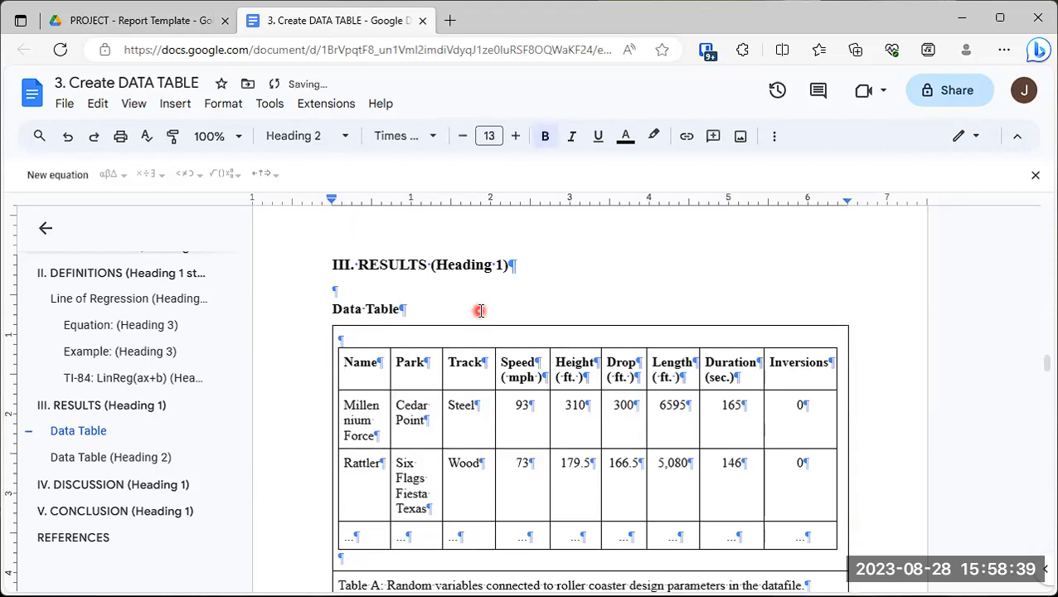
scroll(448, 398, "down", 2)
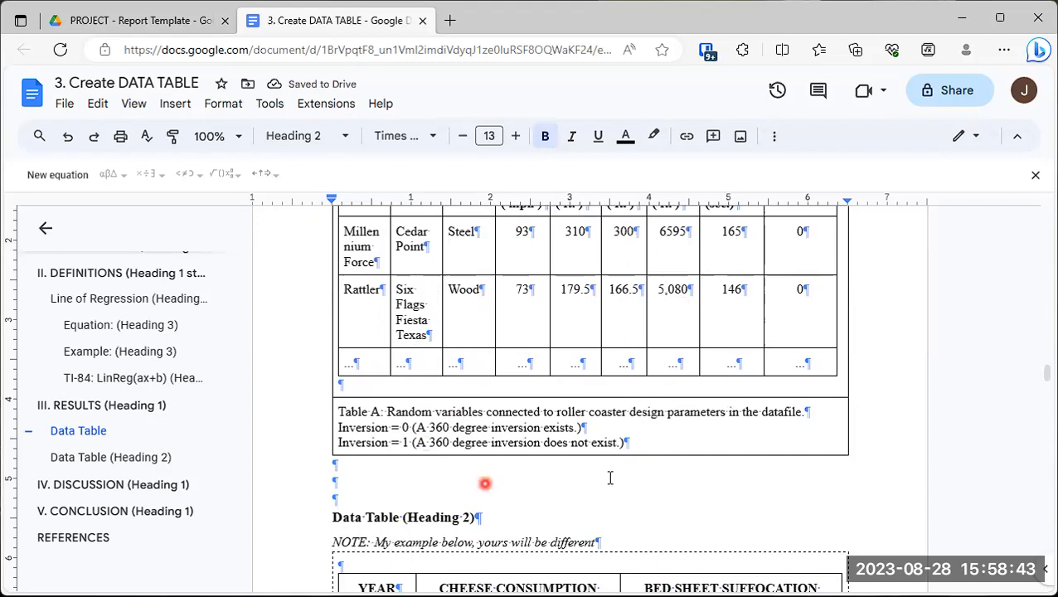
scroll(606, 419, "up", 2)
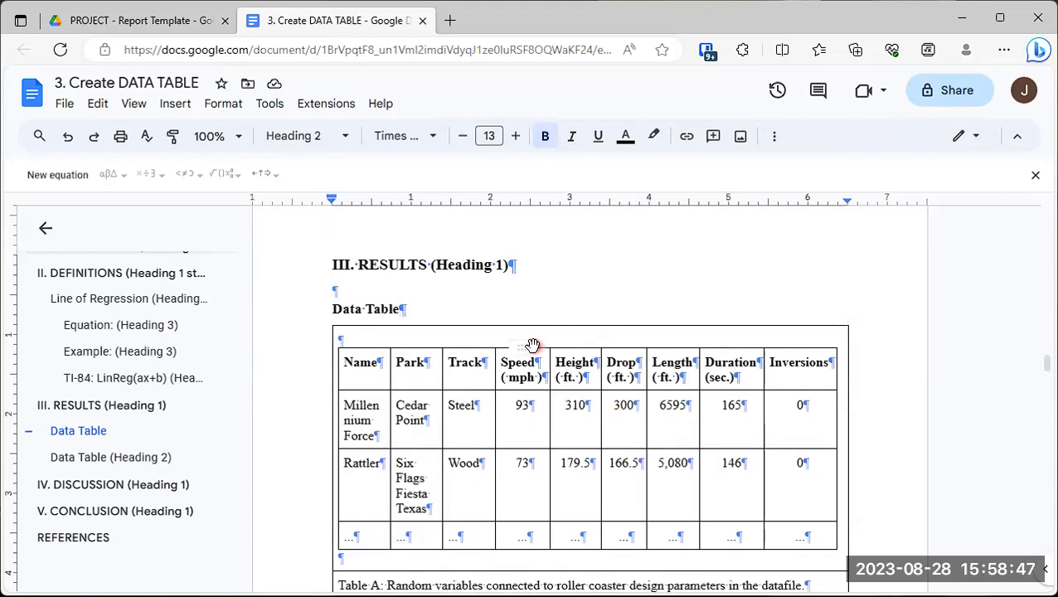
Step: Delete the example section "Data Table (Heading 2)" with its note and cheese consumption table below the roller coaster table
scroll(534, 346, "down", 1)
scroll(533, 350, "down", 4)
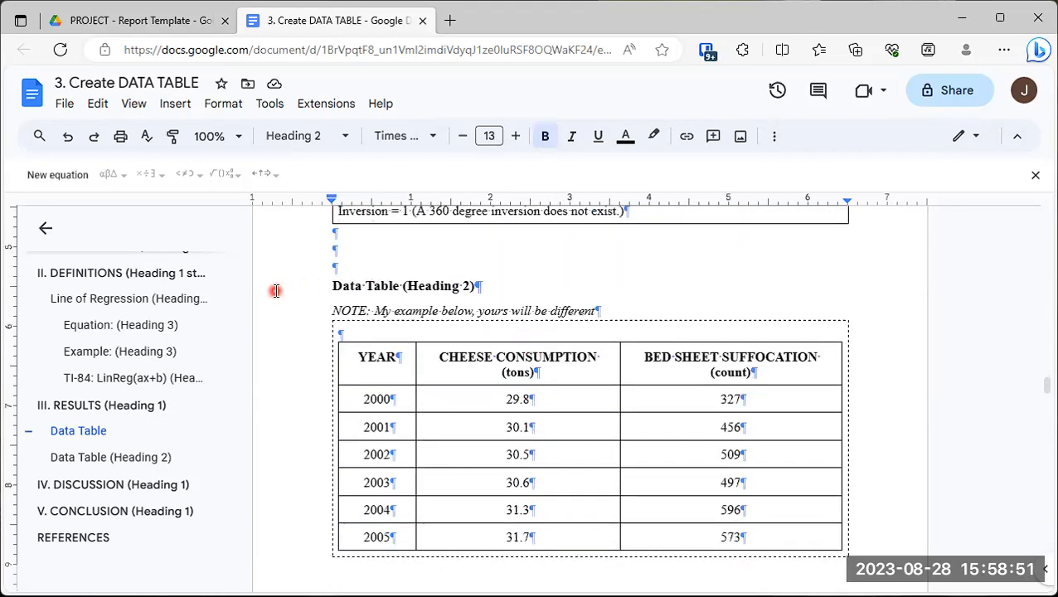
scroll(279, 289, "down", 1)
left_click_drag(288, 229, 308, 437)
left_click_drag(312, 493, 350, 496)
key("Delete")
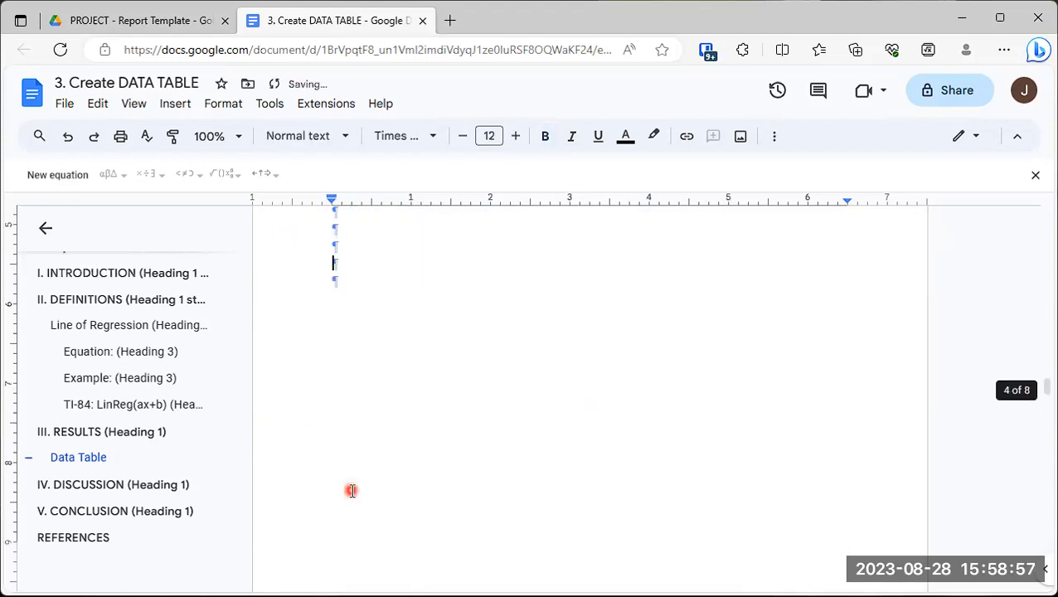
key("ctrl+z")
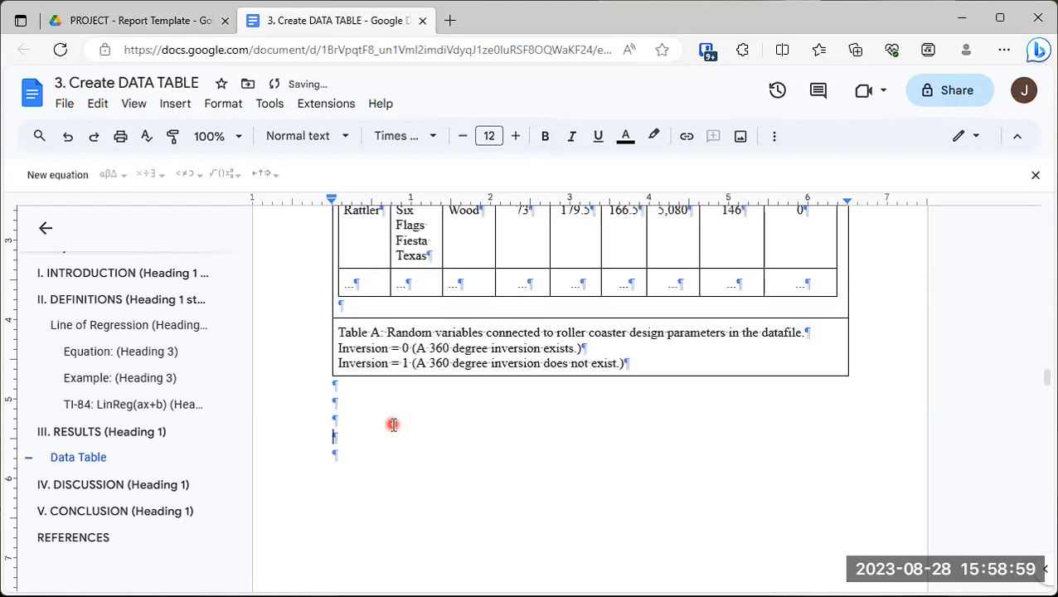
scroll(392, 429, "up", 1)
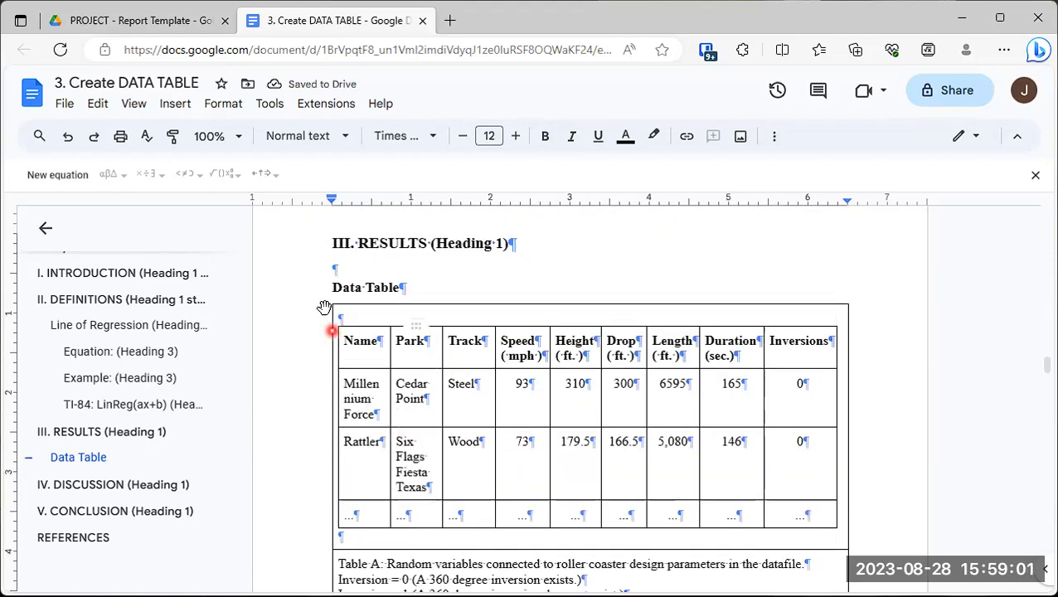
scroll(378, 284, "down", 3)
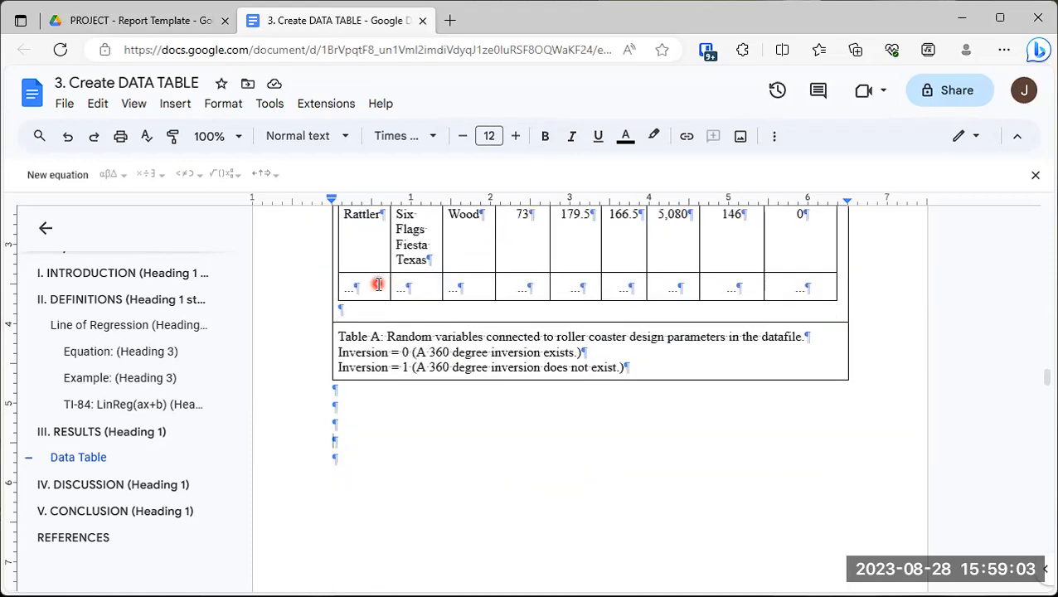
scroll(374, 290, "up", 3)
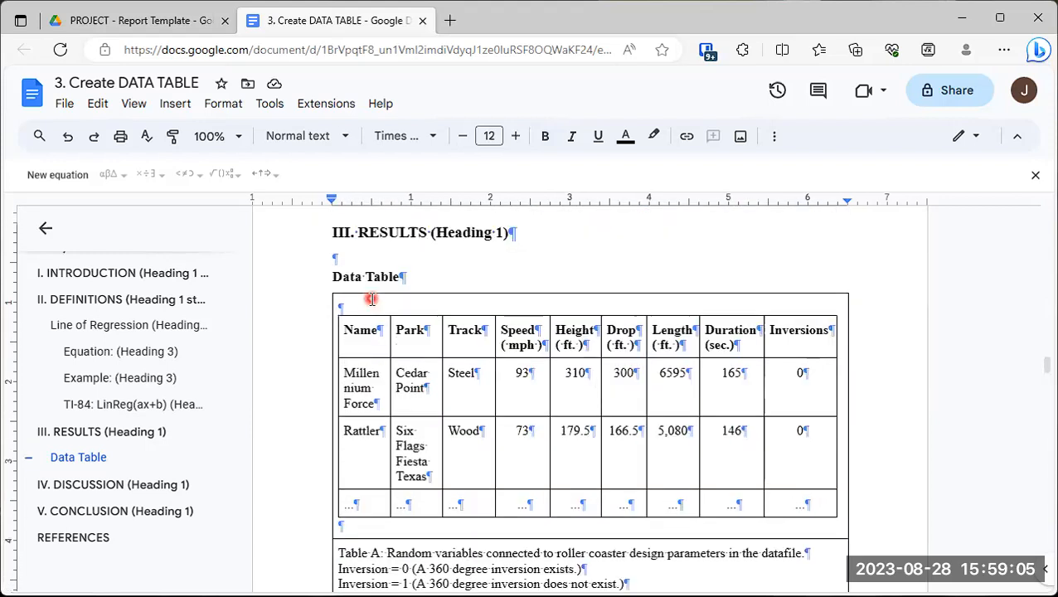